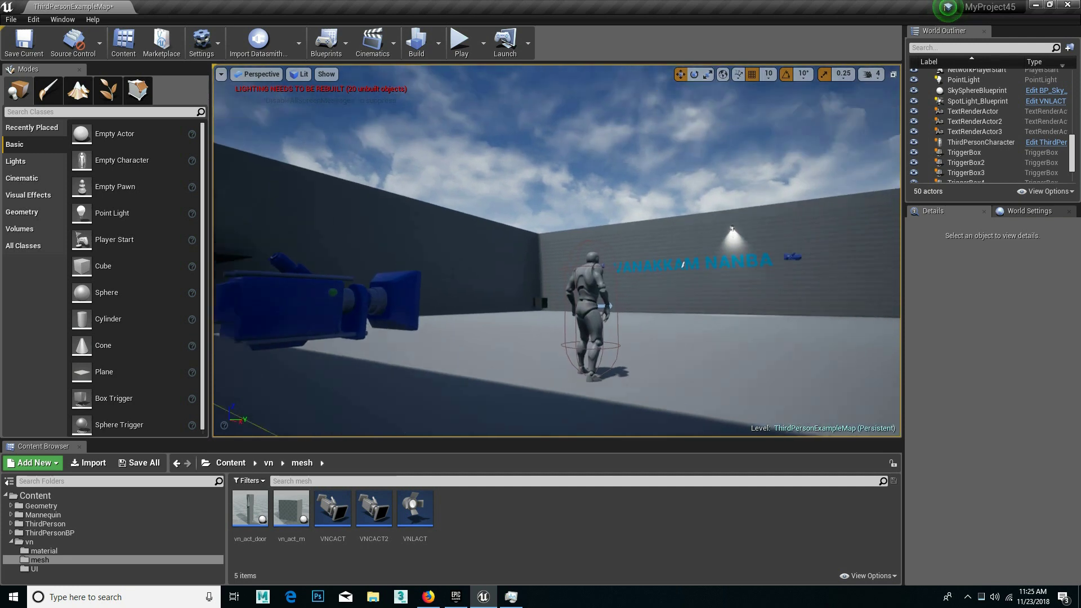
- Test-play the level, trying the M1, M2, light and camera buttons, then stop
right_drag(612, 377, 612, 377)
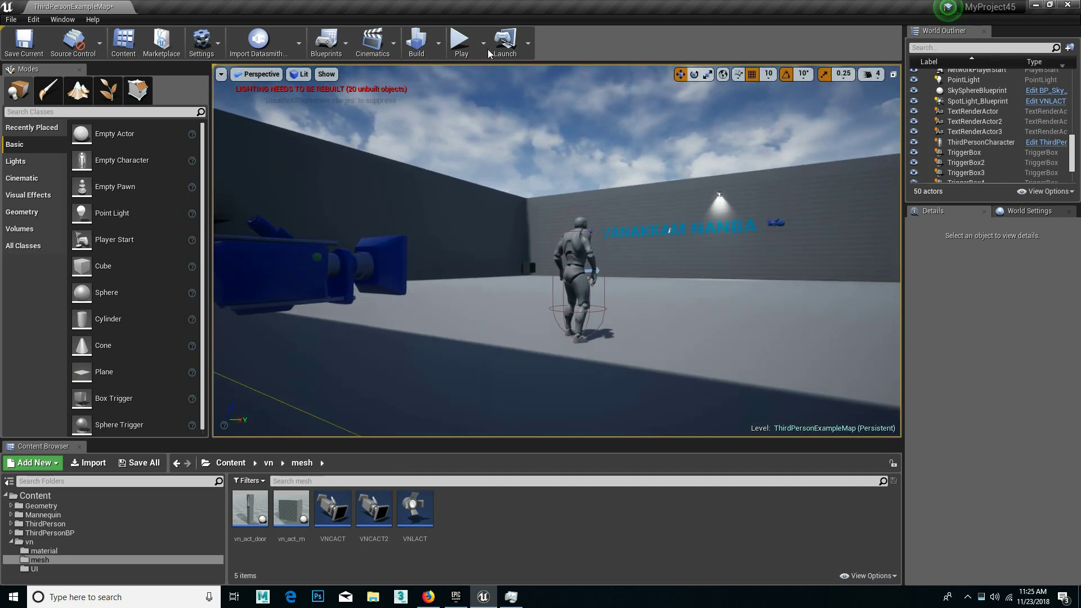
click(461, 41)
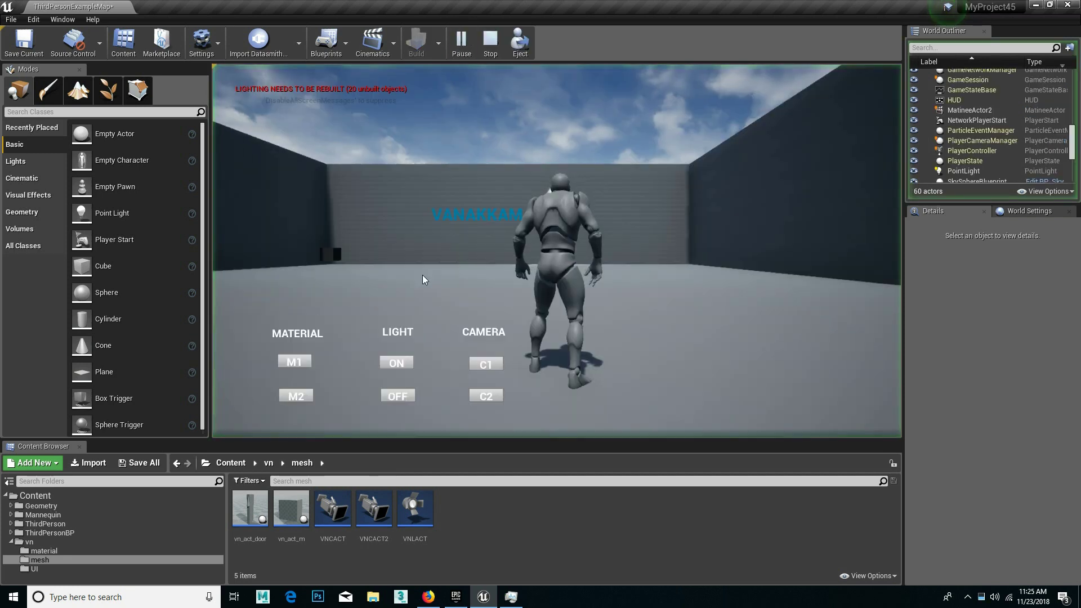
click(295, 363)
click(300, 393)
click(404, 363)
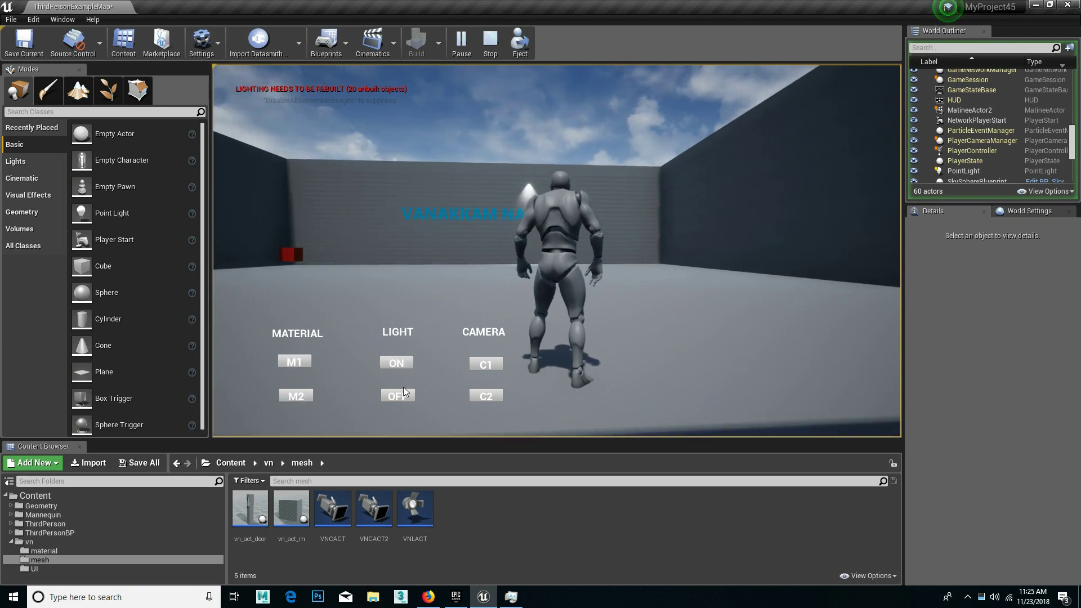
click(491, 364)
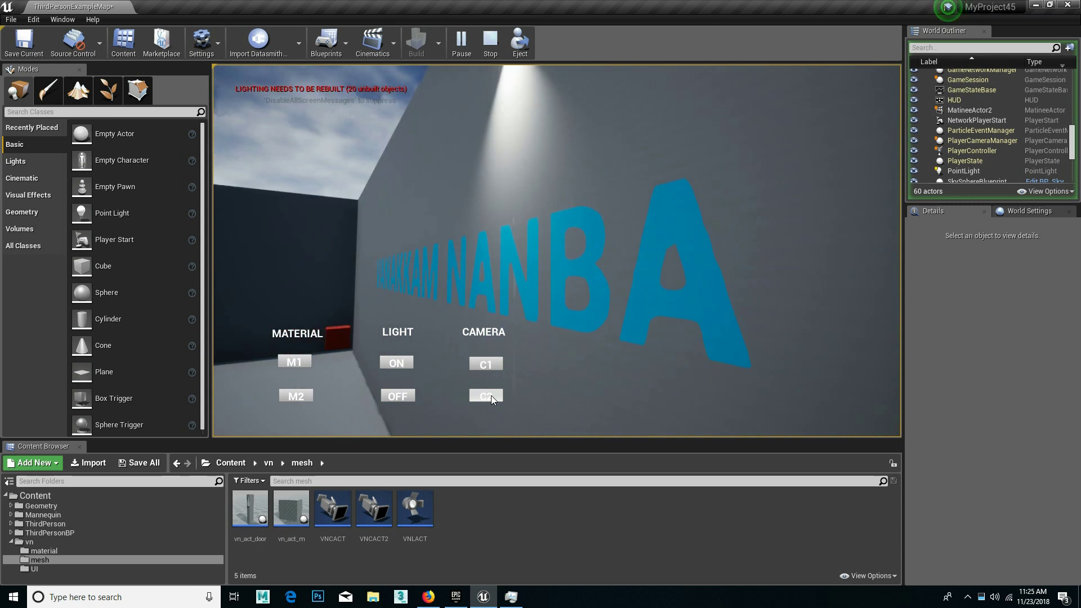
key(Escape)
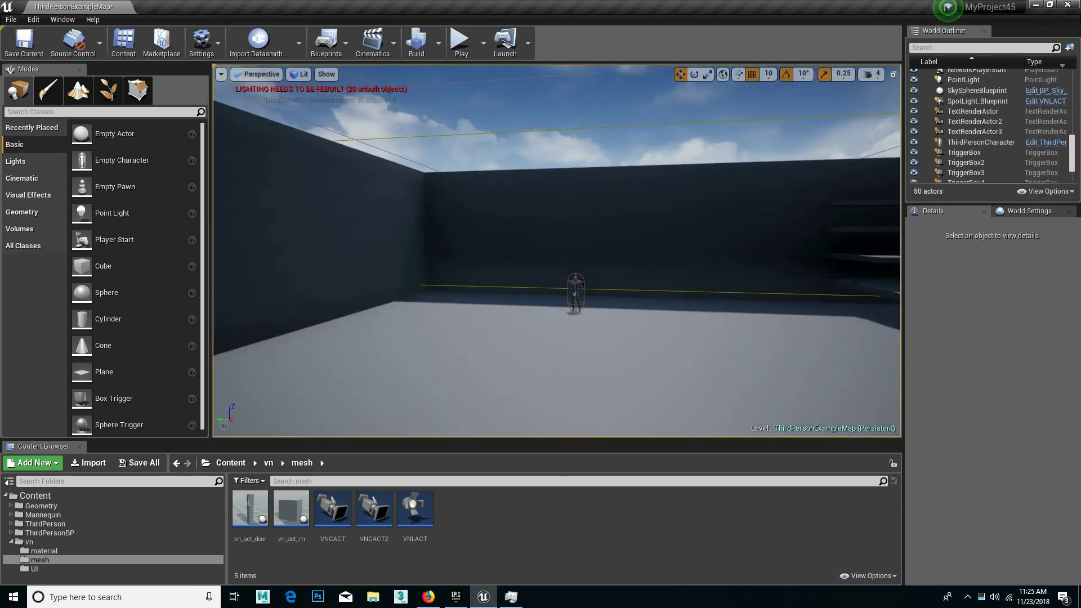
- Drop a Sphere and a Cylinder from the Basic list side by side onto the open floor
right_drag(534, 185, 534, 185)
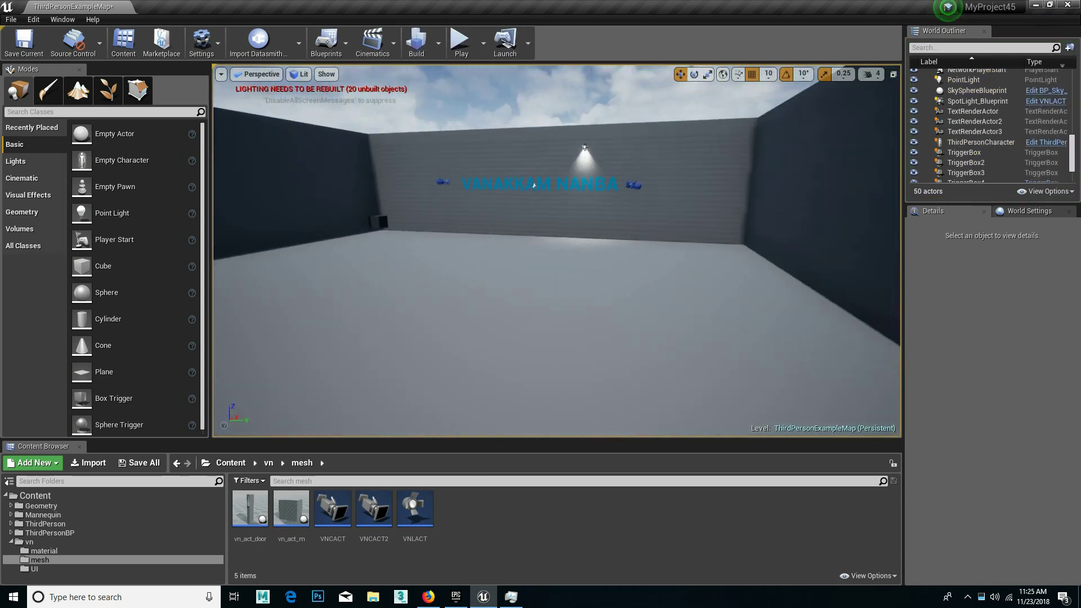
right_drag(557, 251, 557, 250)
mouse_move(630, 90)
right_down()
mouse_move(638, 68)
mouse_move(675, 161)
mouse_move(652, 160)
right_up()
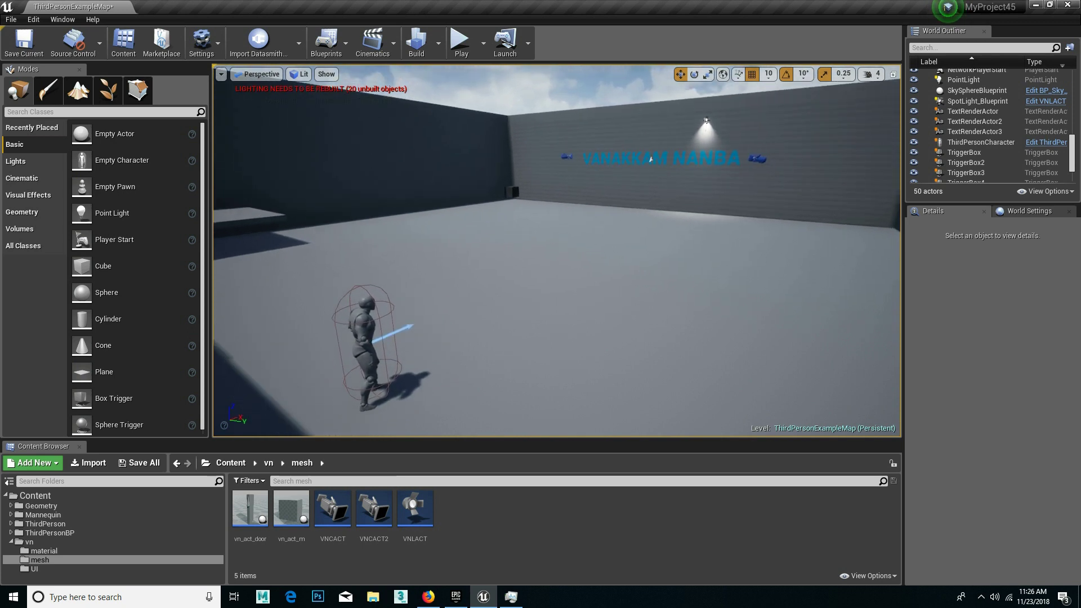
right_drag(650, 160, 625, 156)
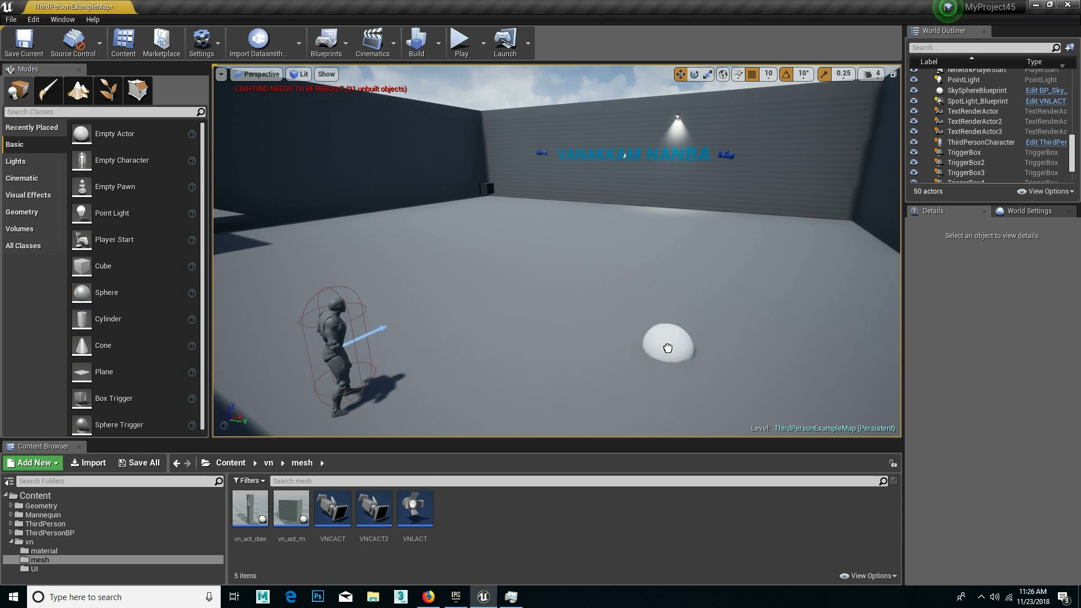
drag(107, 293, 636, 324)
drag(107, 319, 700, 316)
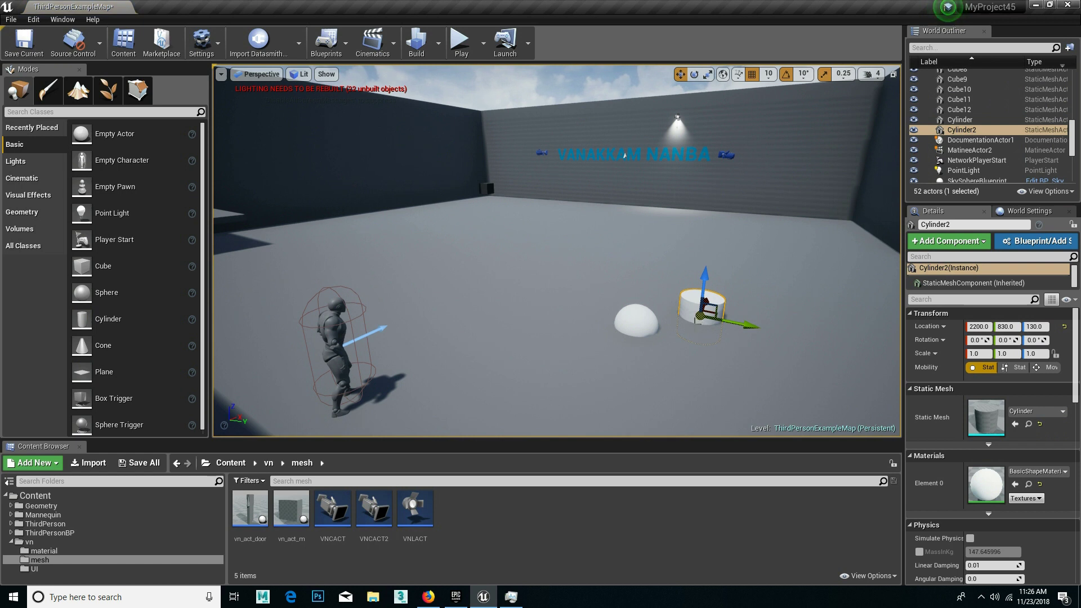
- Select the sphere and bring the view closer to the two shapes
click(640, 326)
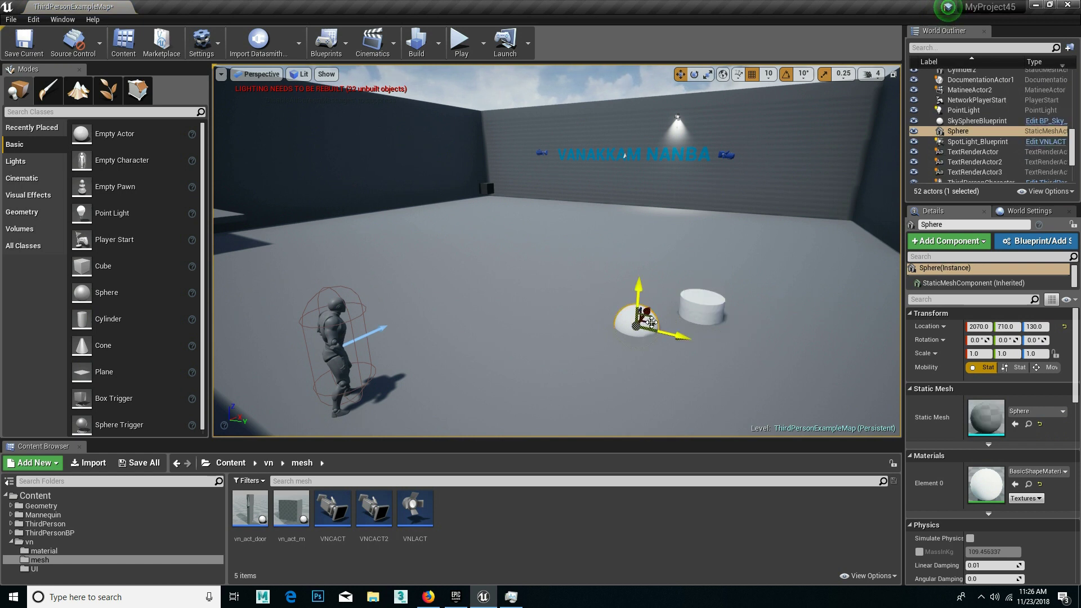
key(Right)
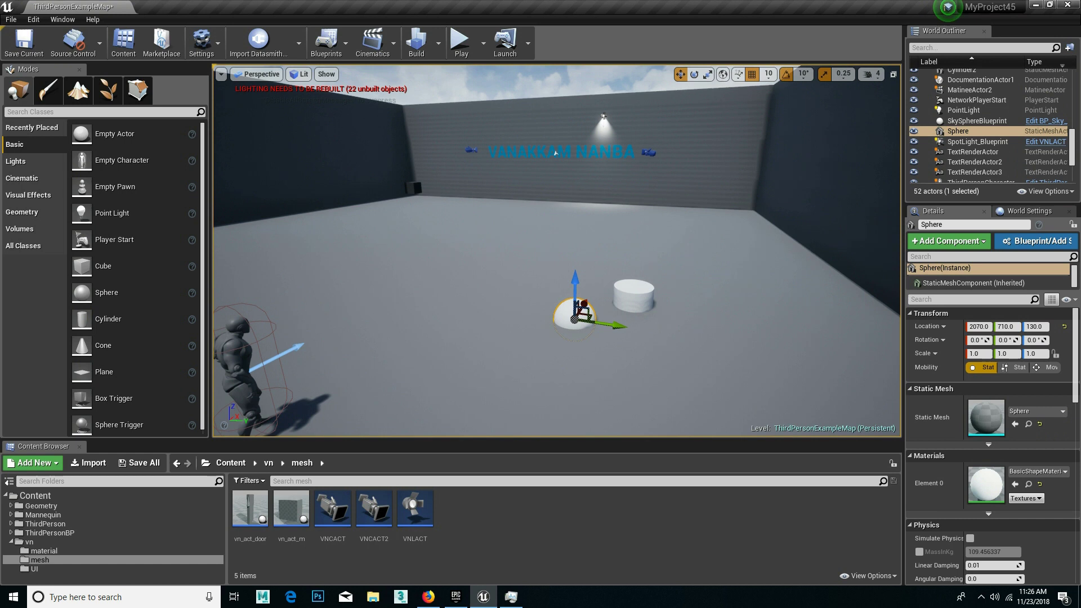
key(Right)
key(Up)
key(Up)
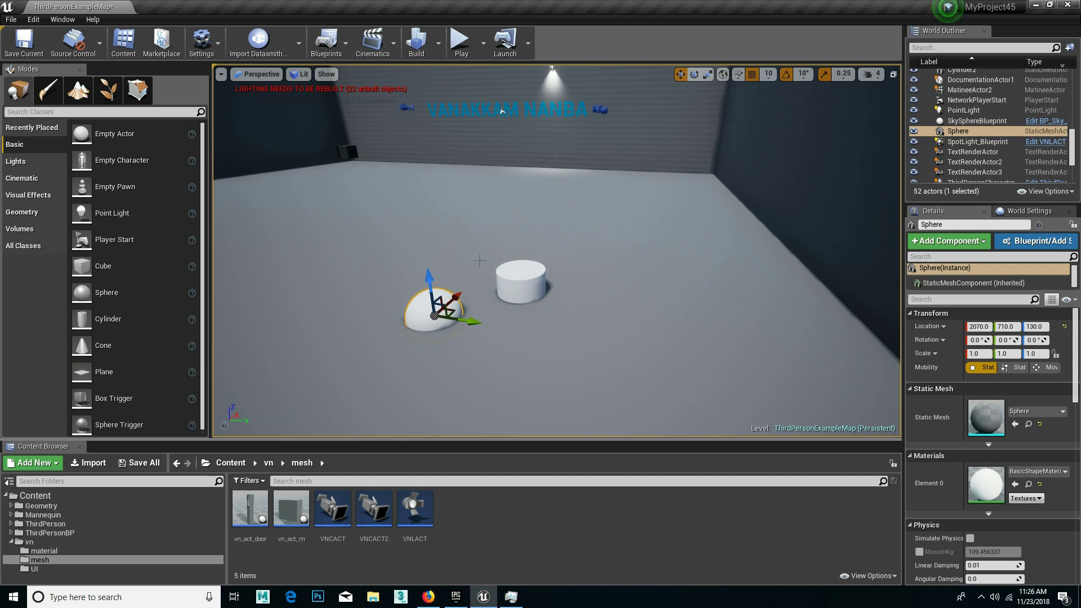
right_click(422, 318)
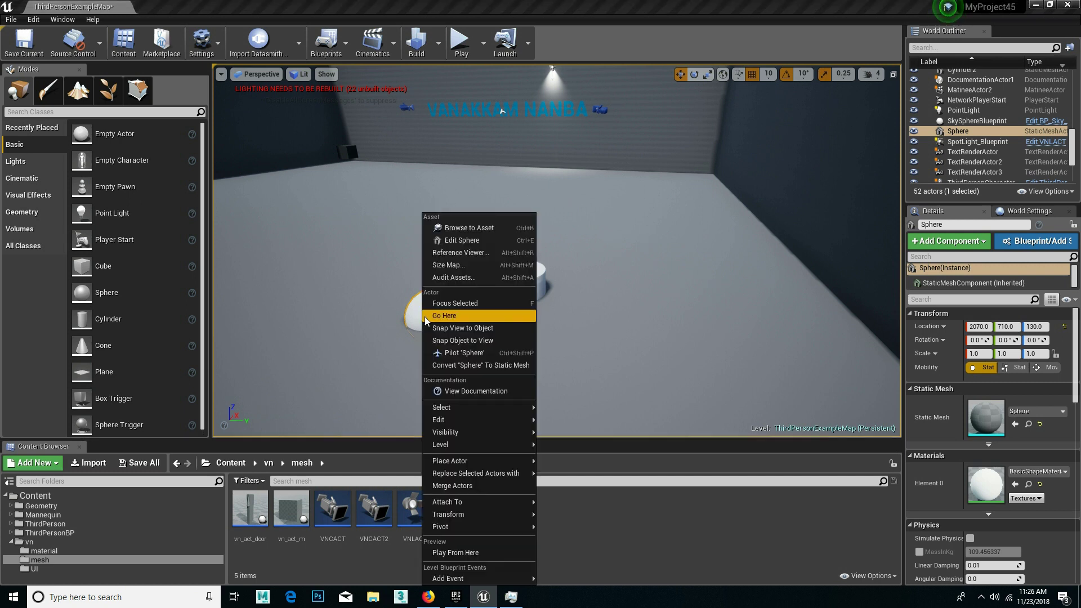
click(464, 224)
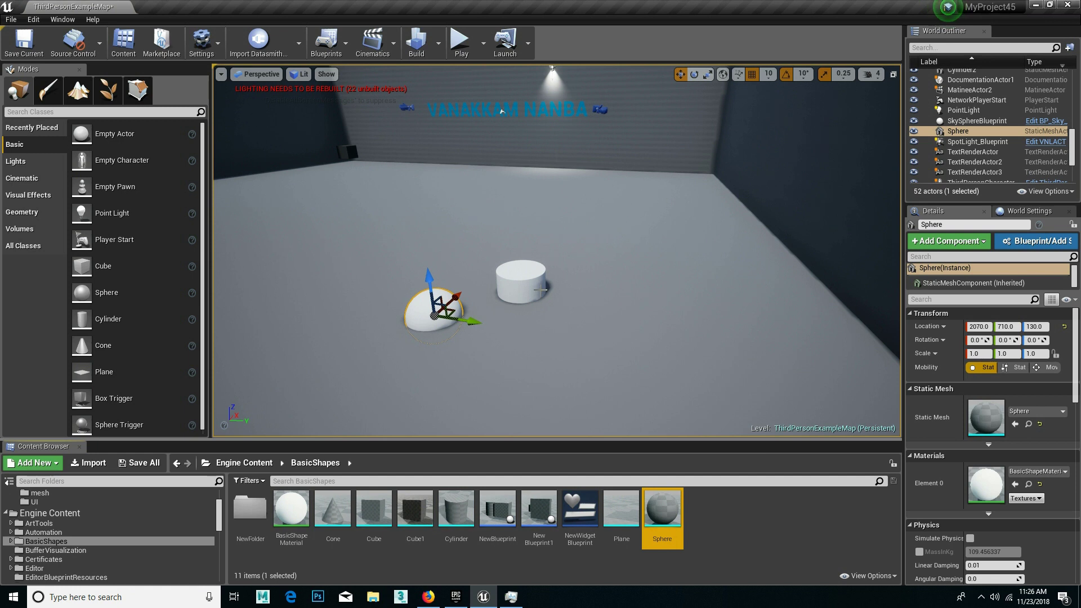
click(540, 290)
right_click(540, 290)
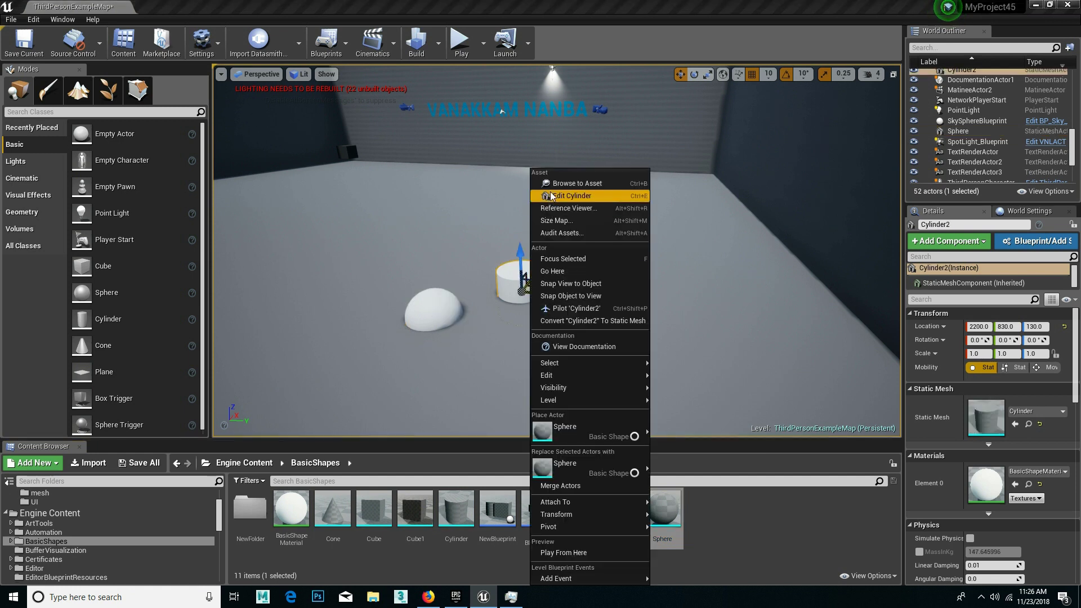
click(549, 182)
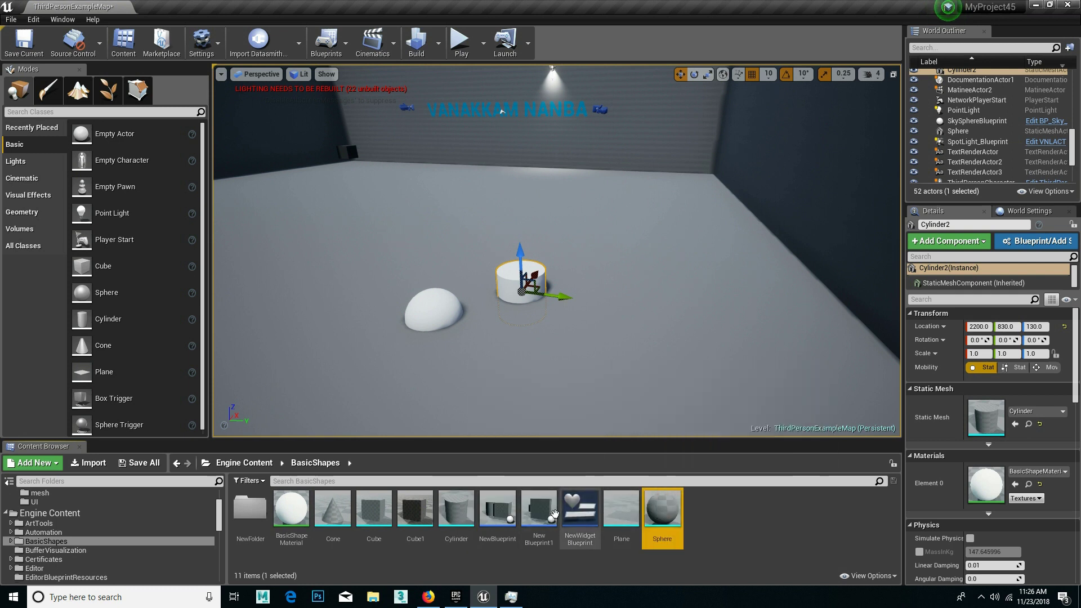
click(658, 510)
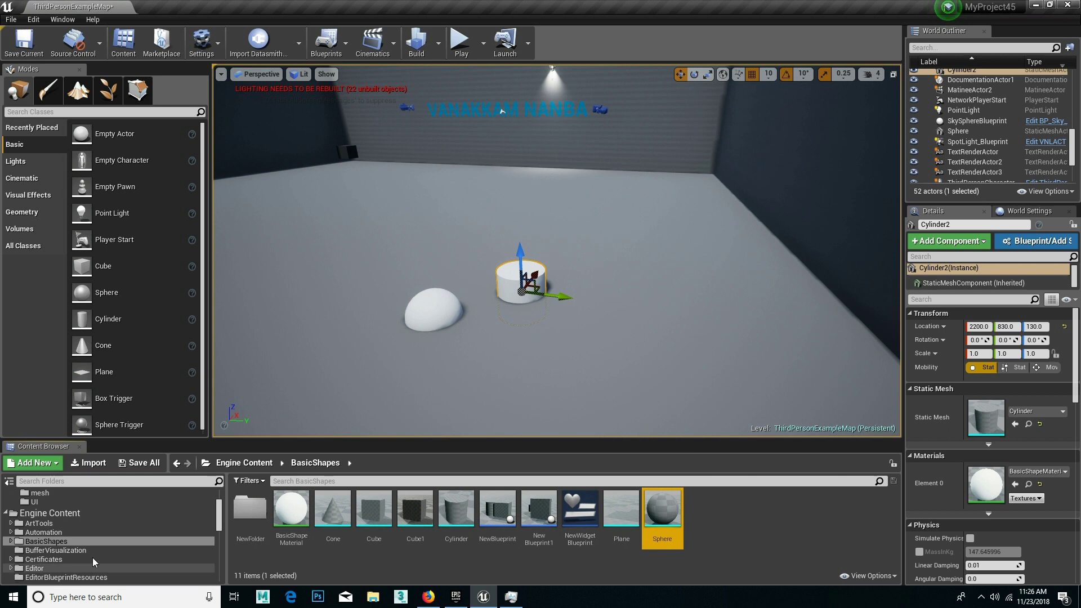
click(7, 513)
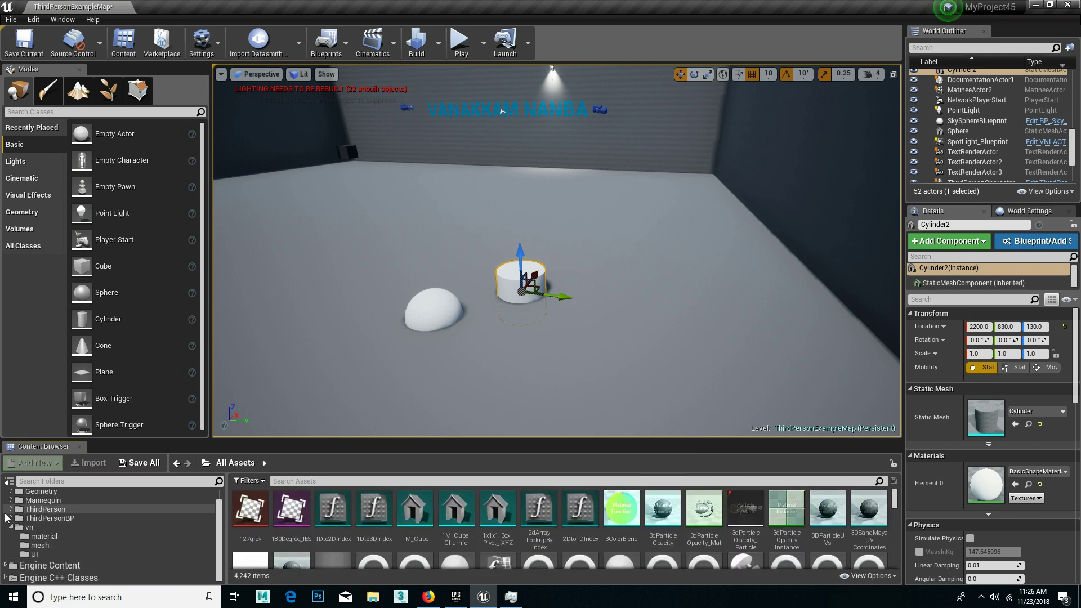
click(2, 542)
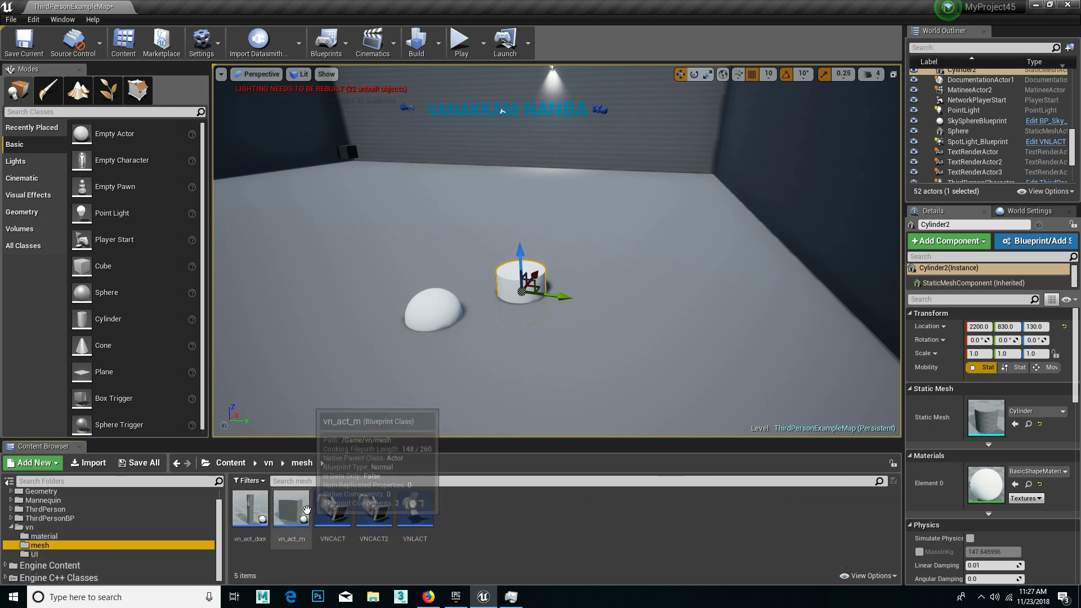
- Create a new Blueprint Class based on Actor in the vn/mesh folder
right_click(501, 531)
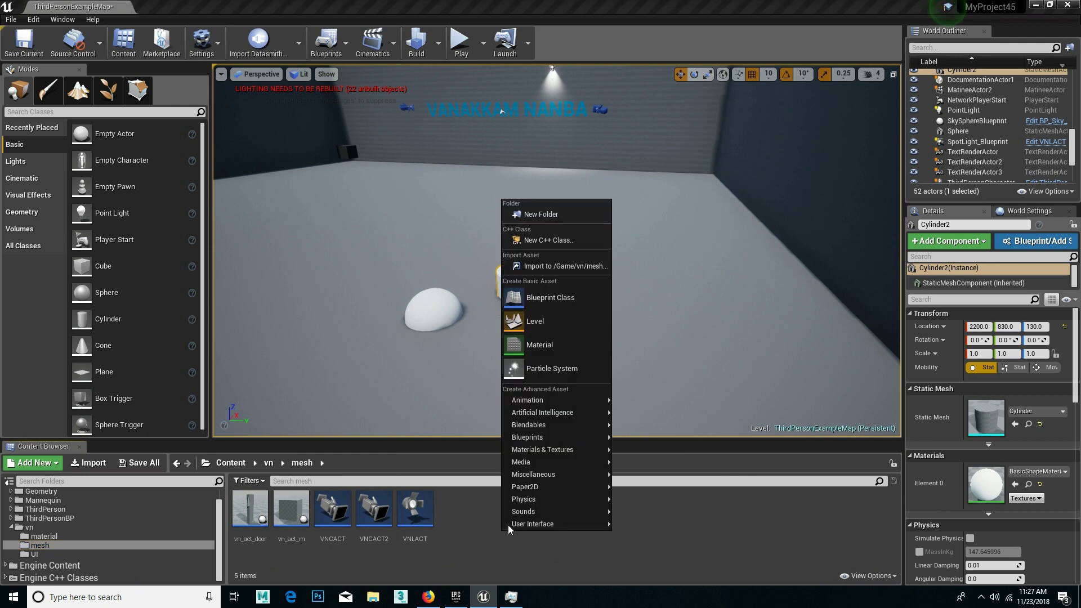
click(549, 299)
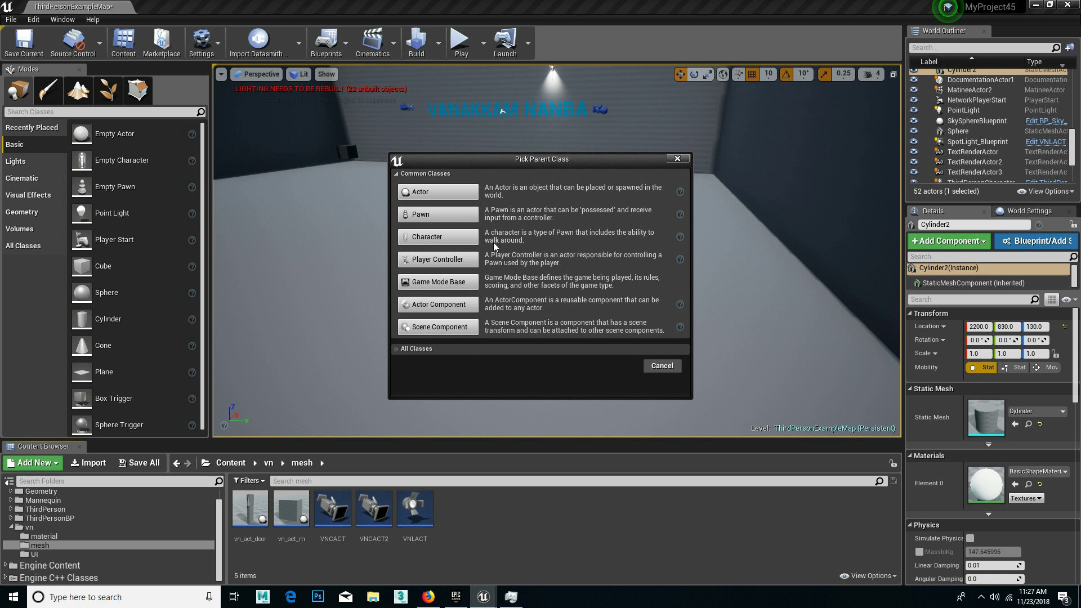
click(457, 194)
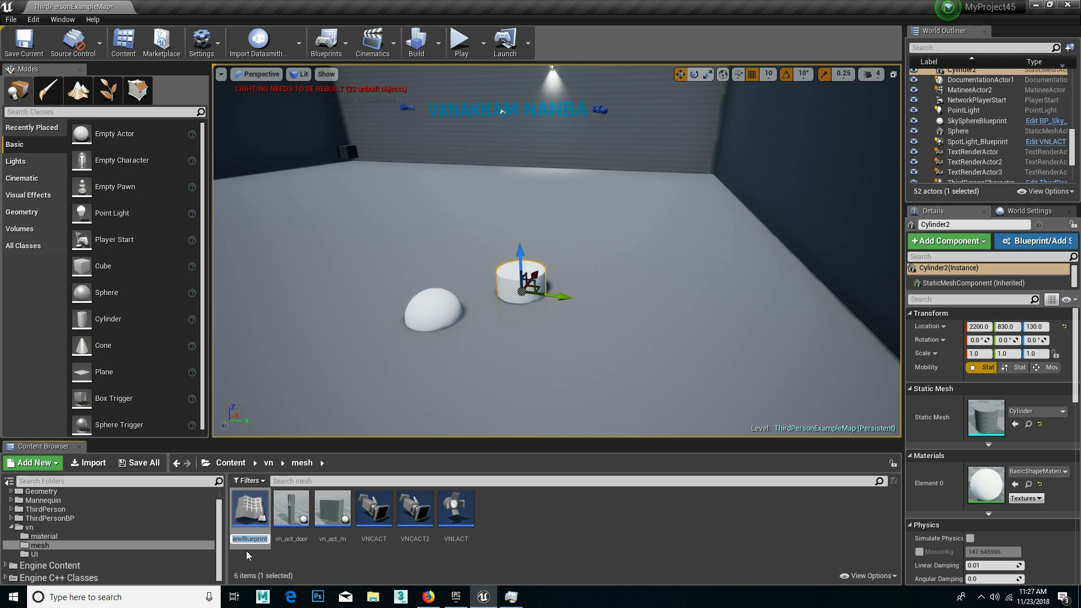
- Name the Blueprint vn_act_mchange and open it in the Blueprint editor
text(V)
key(BackSpace)
text(vn_act_)
text(m)
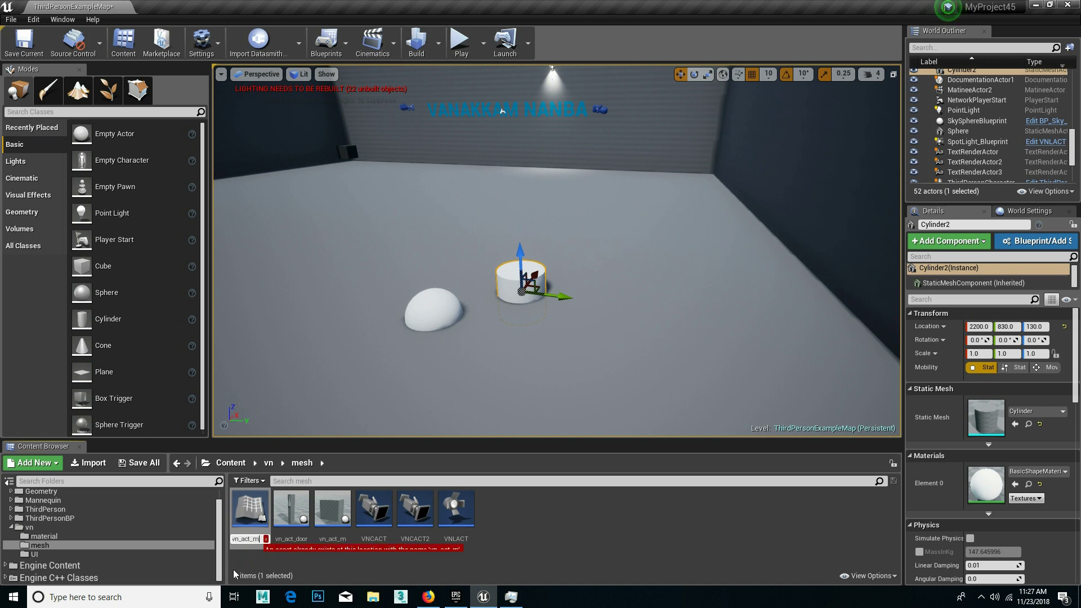
text(o)
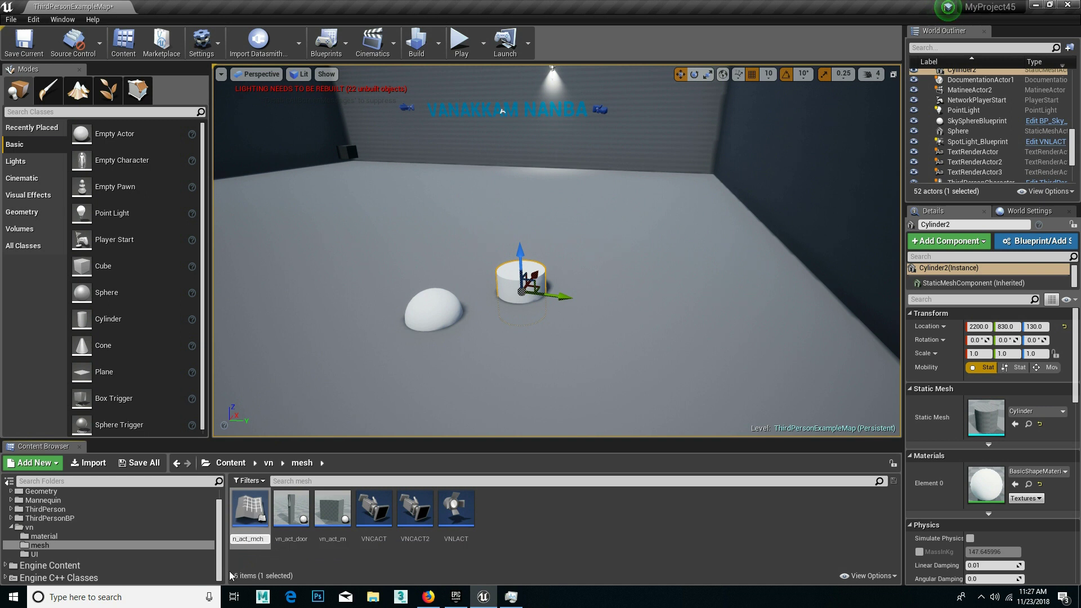
text(n)
text(ge)
key(Return)
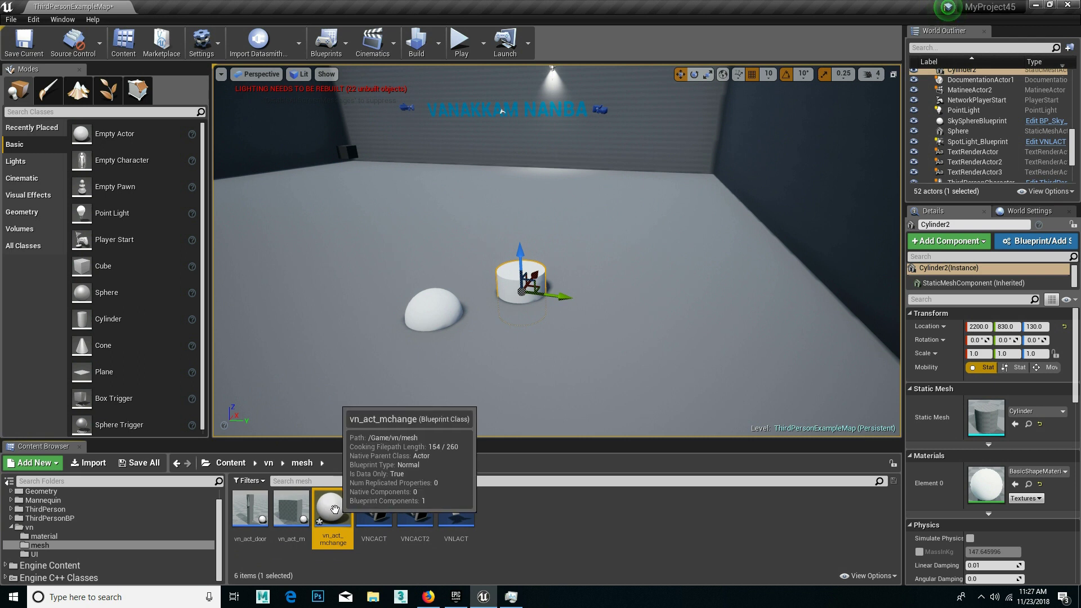
double_click(333, 510)
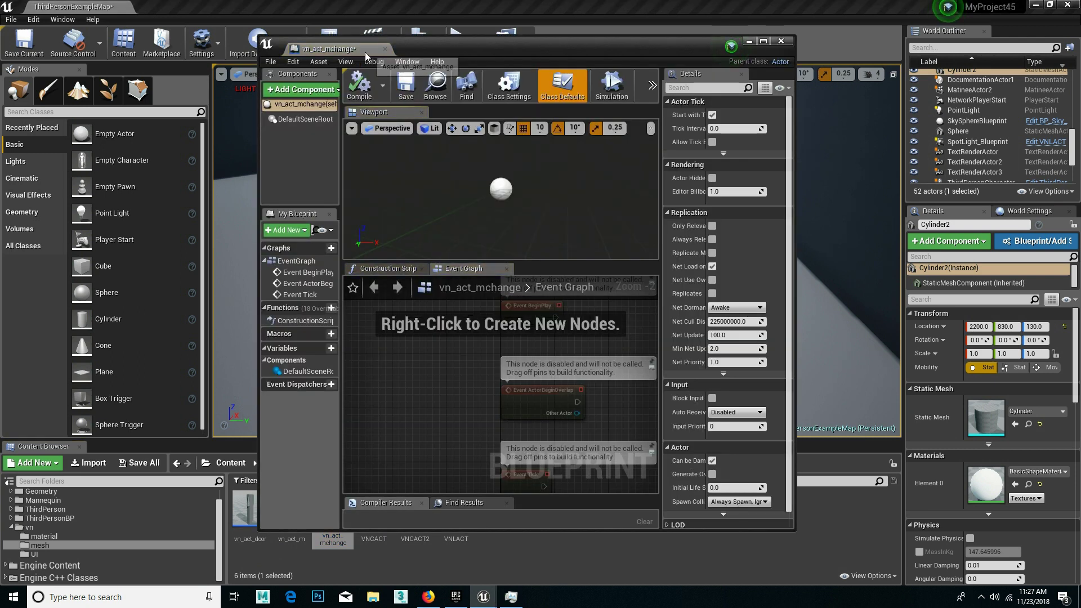
double_click(365, 51)
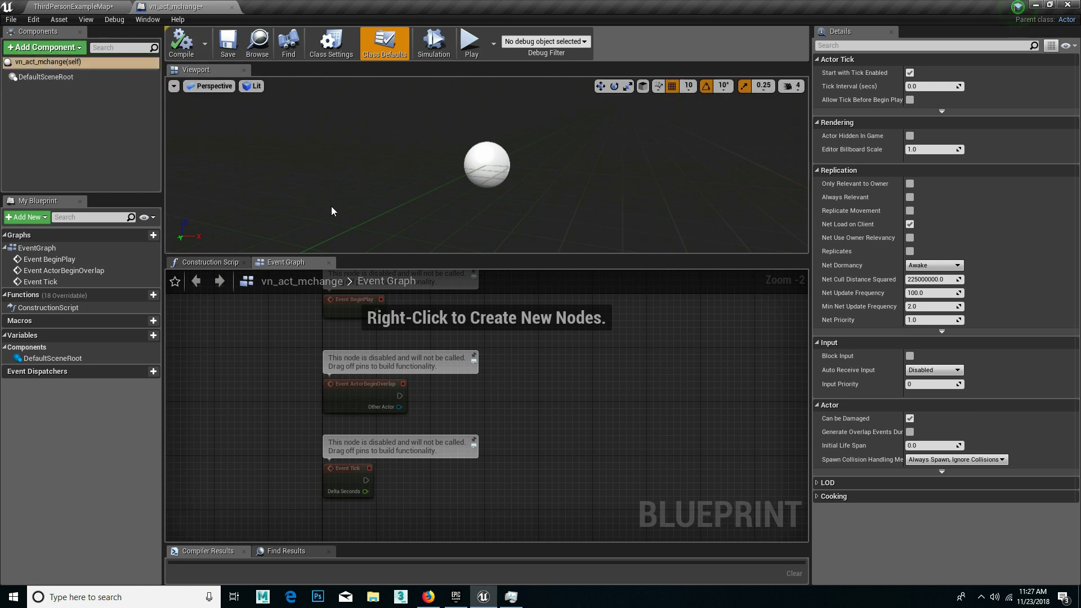
drag(225, 260, 292, 74)
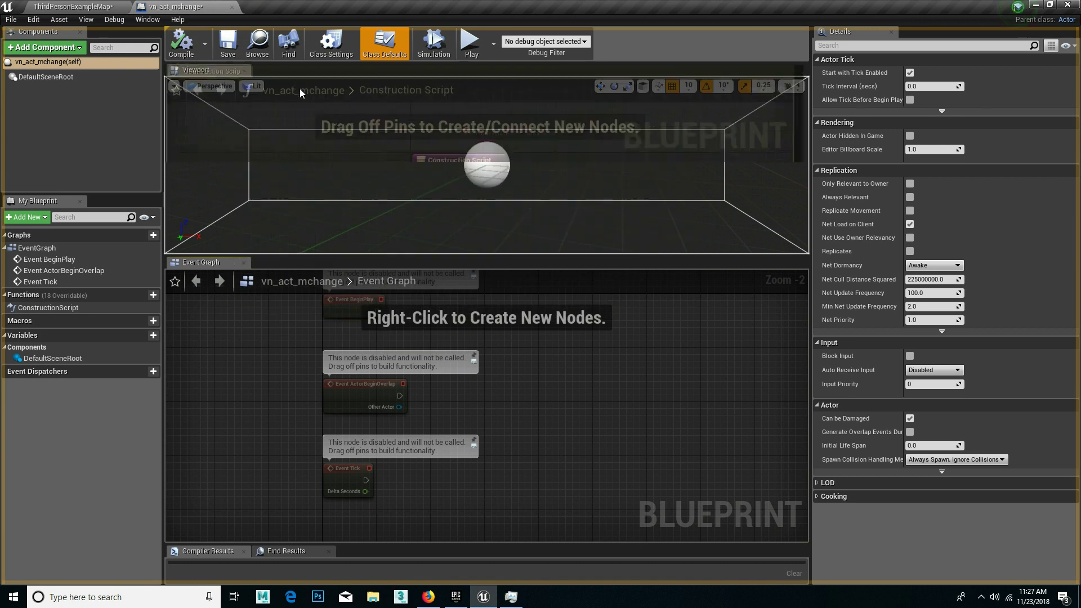
mouse_move(228, 260)
mouse_down()
mouse_move(347, 69)
mouse_move(388, 70)
mouse_up()
click(232, 68)
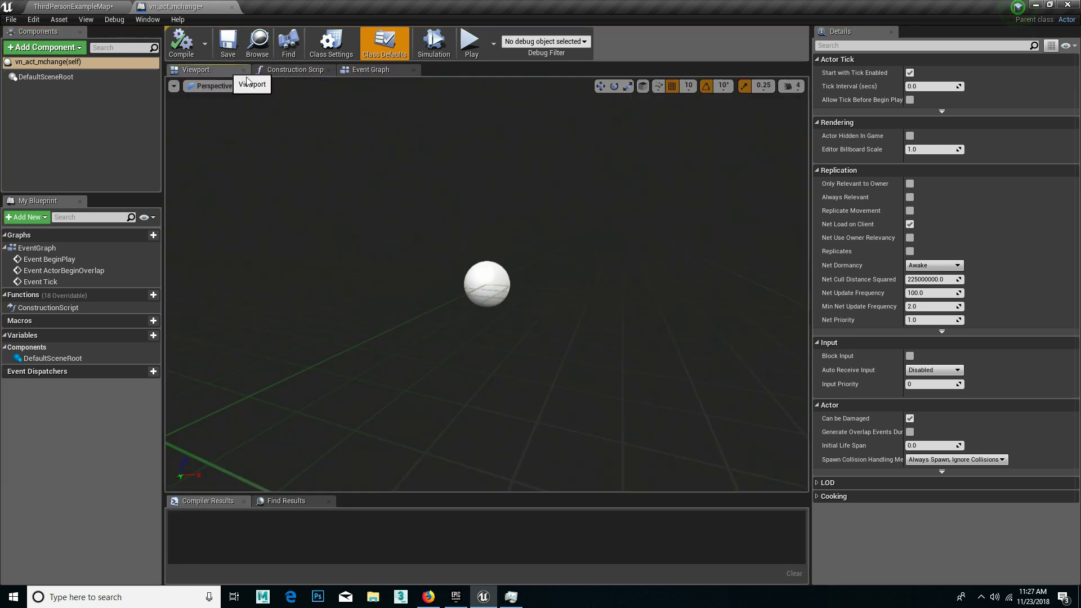
right_drag(341, 238, 338, 265)
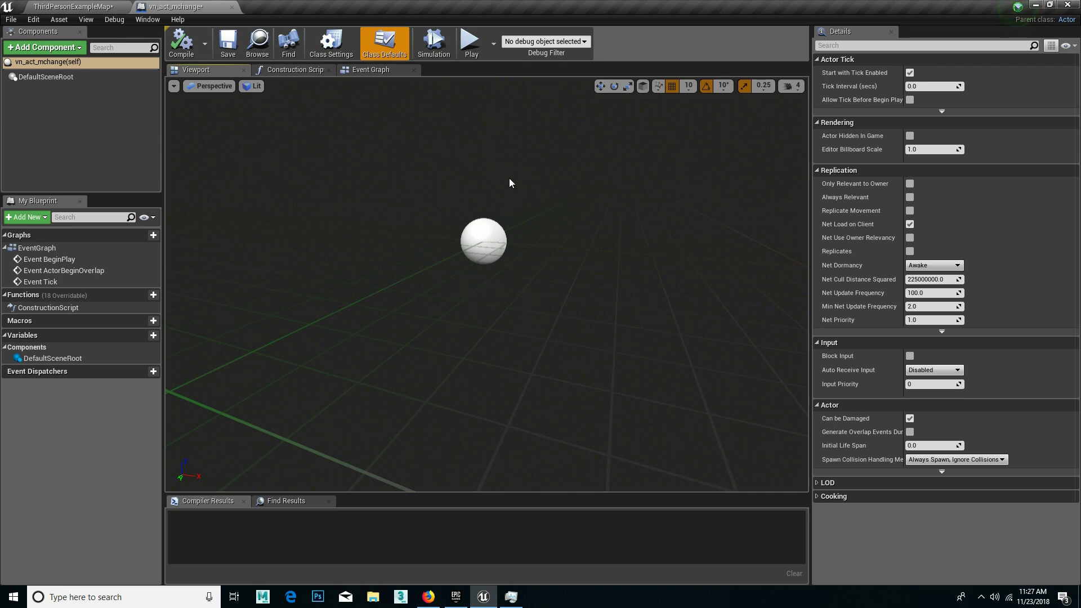
right_drag(511, 183, 511, 183)
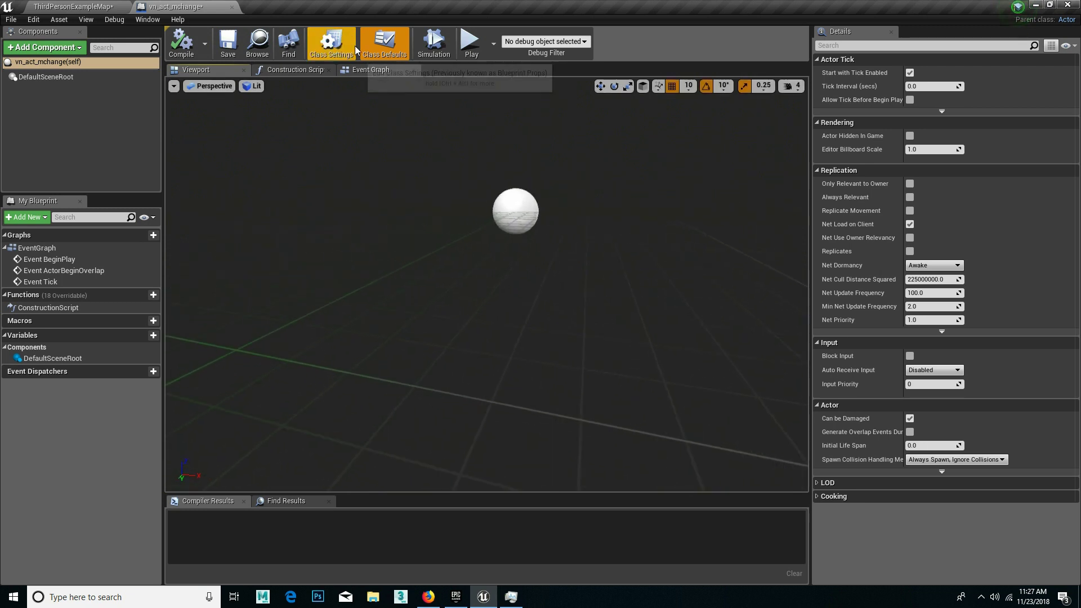
click(366, 69)
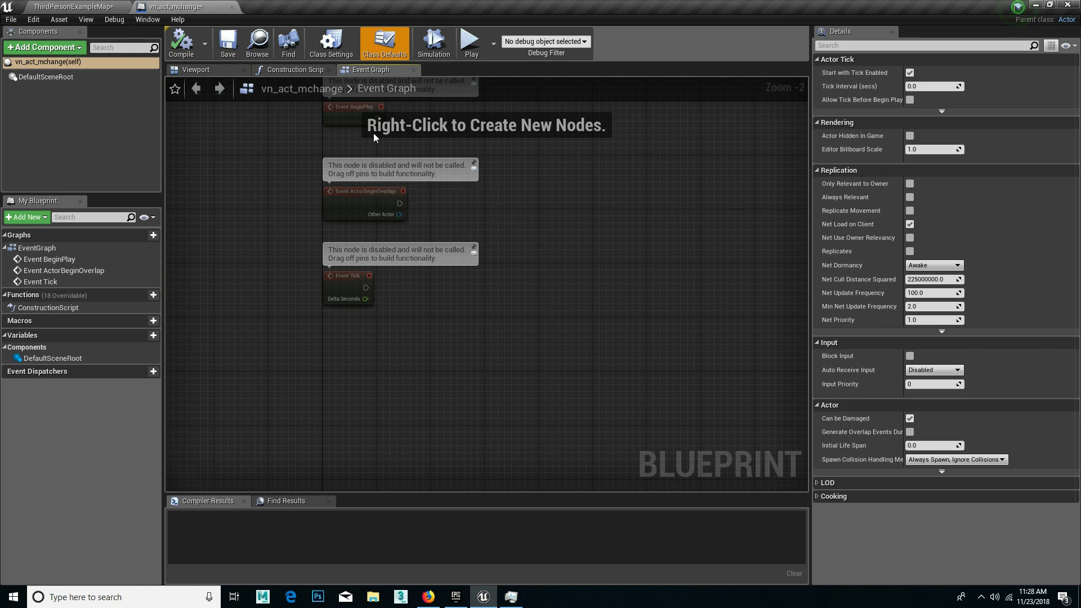
click(214, 68)
click(495, 198)
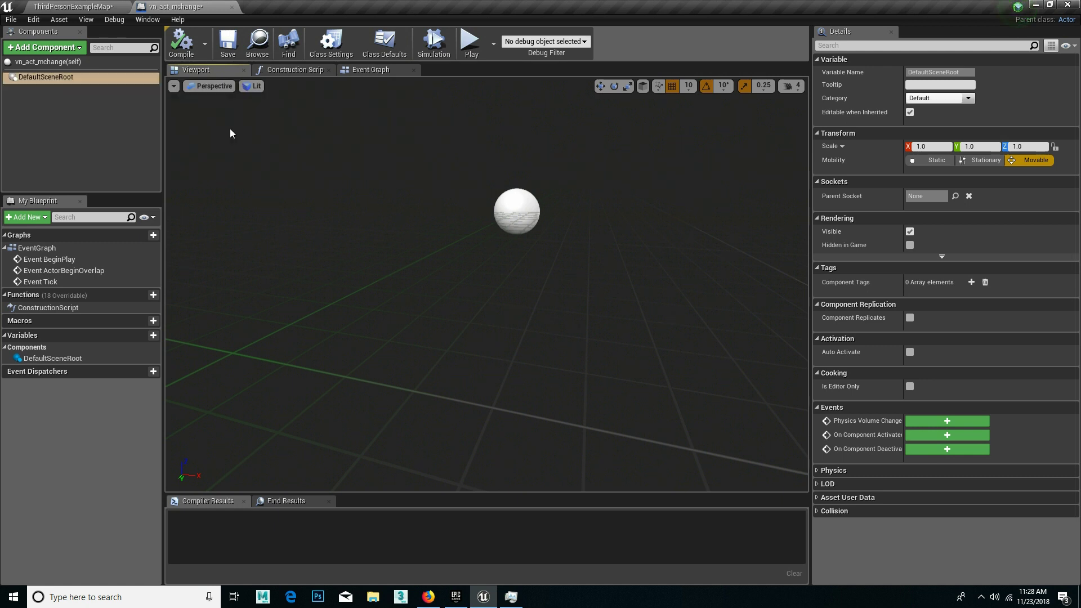
- Add a Static Mesh component to vn_act_mchange and assign it the Cylinder mesh
click(48, 48)
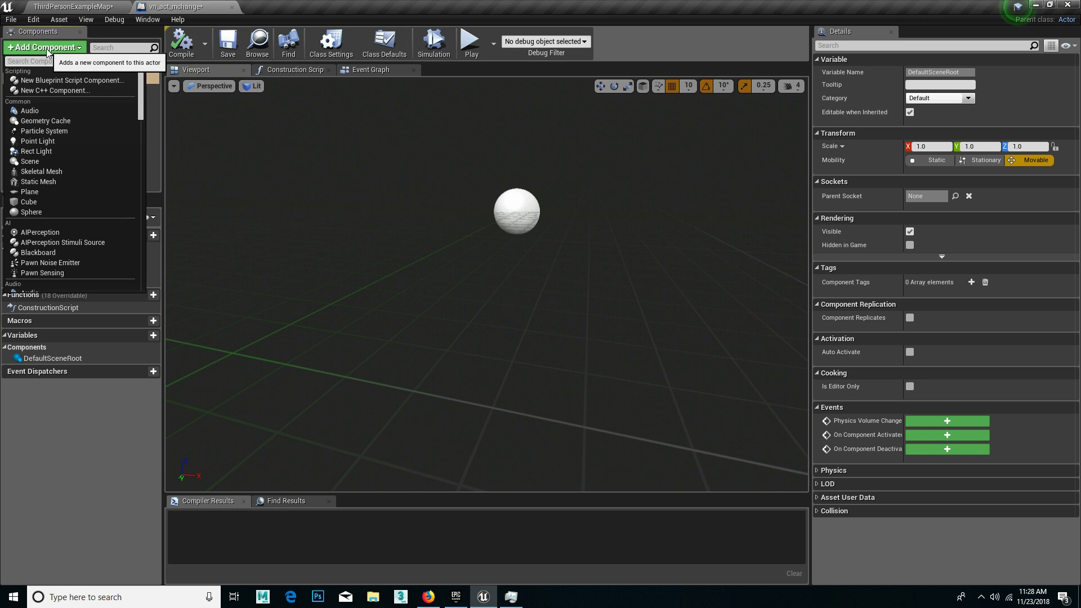
click(47, 182)
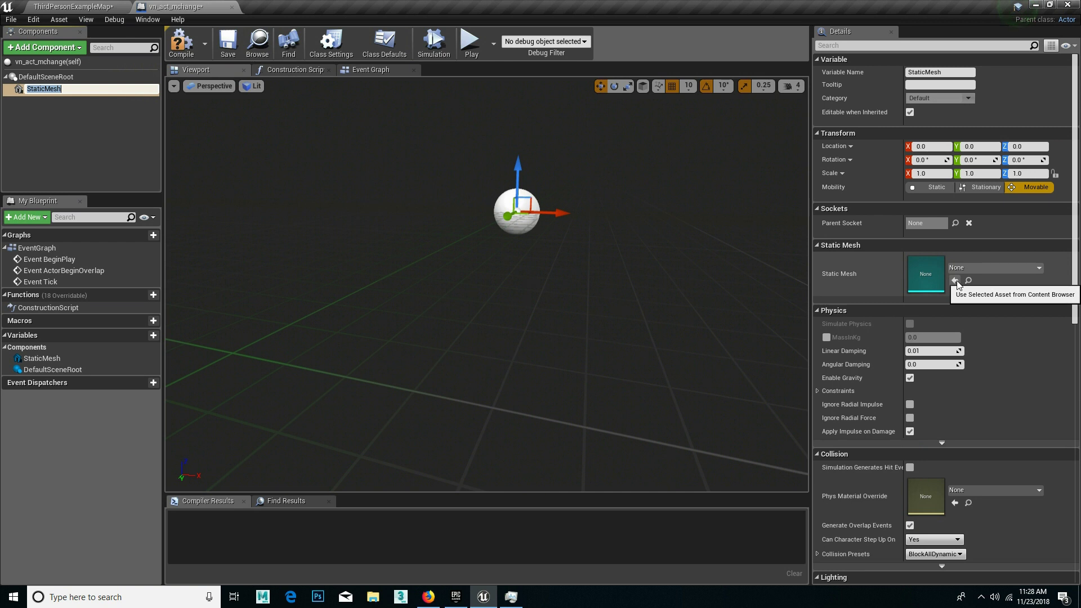
click(74, 6)
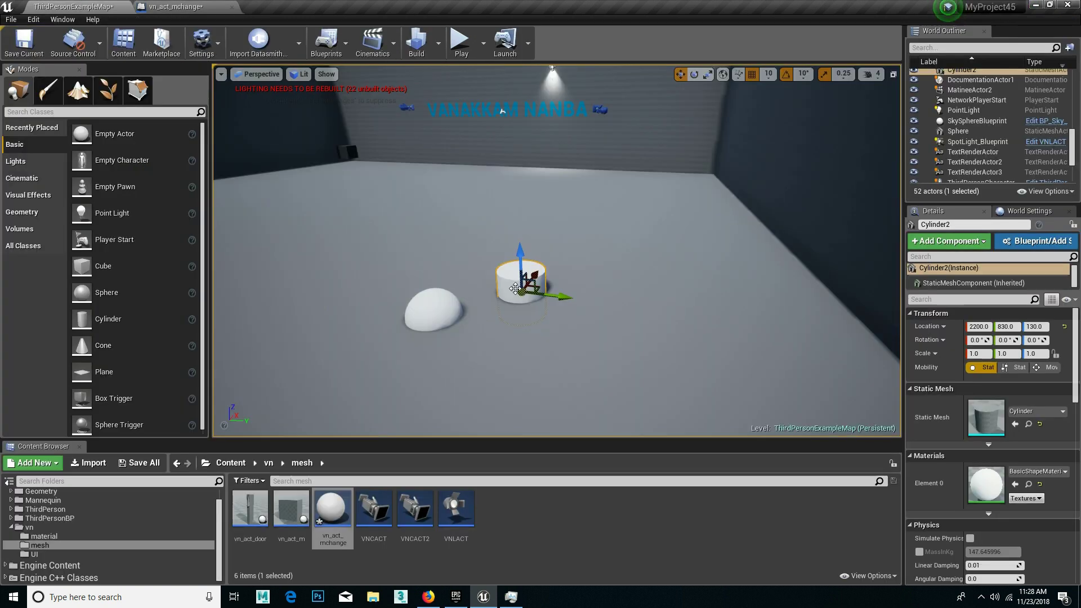
right_click(525, 282)
click(556, 184)
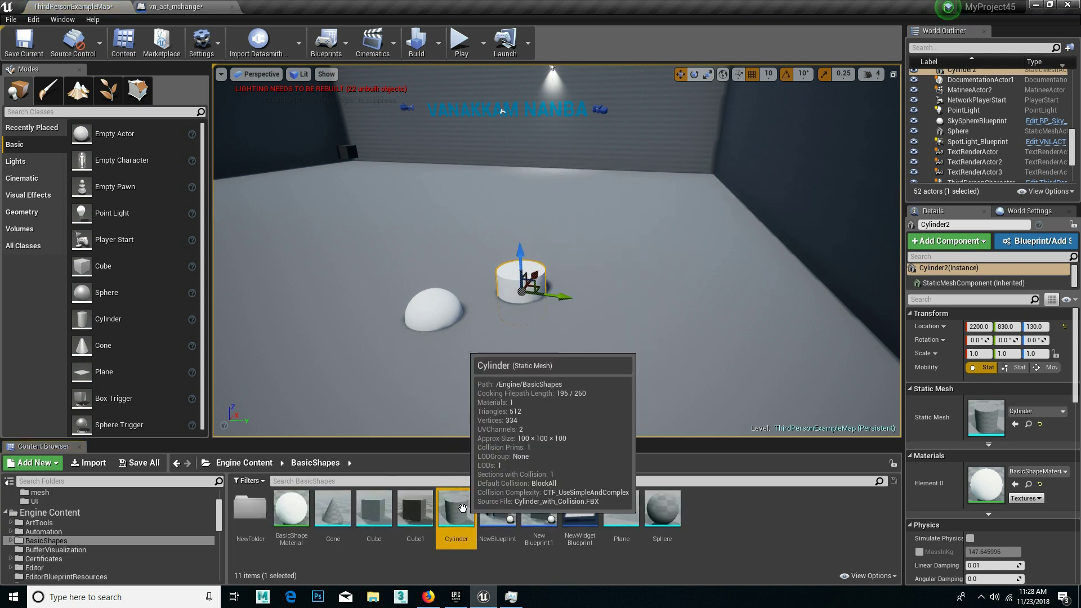
click(171, 6)
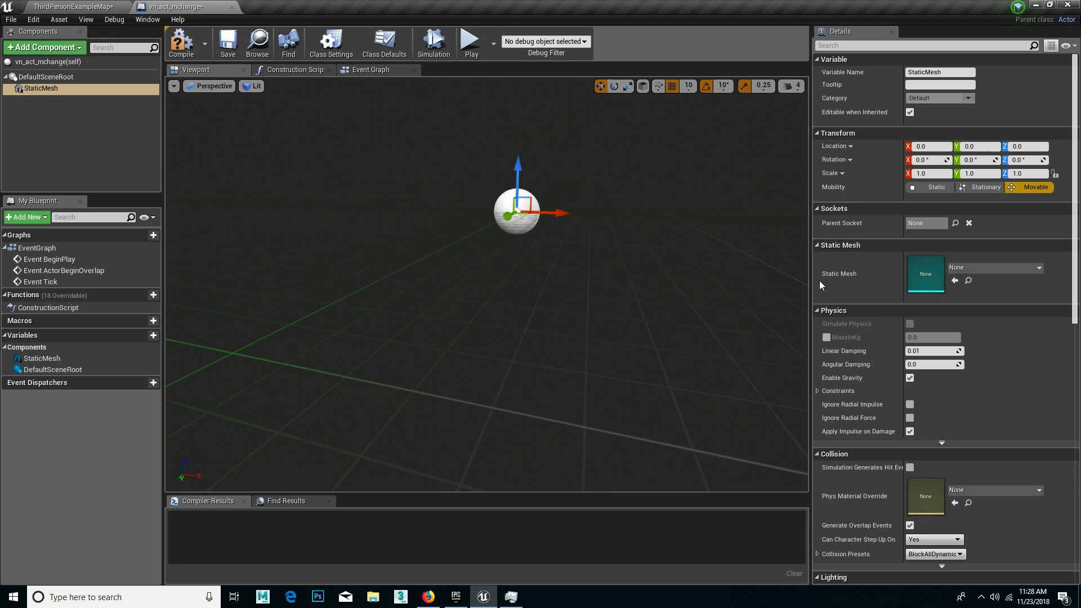
click(956, 281)
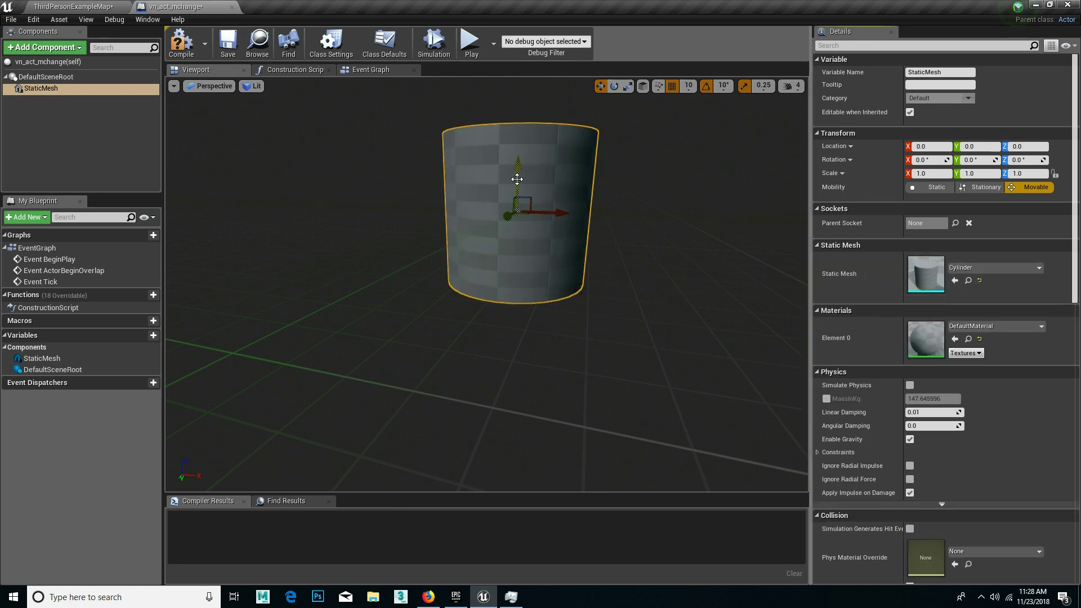
drag(517, 179, 512, 305)
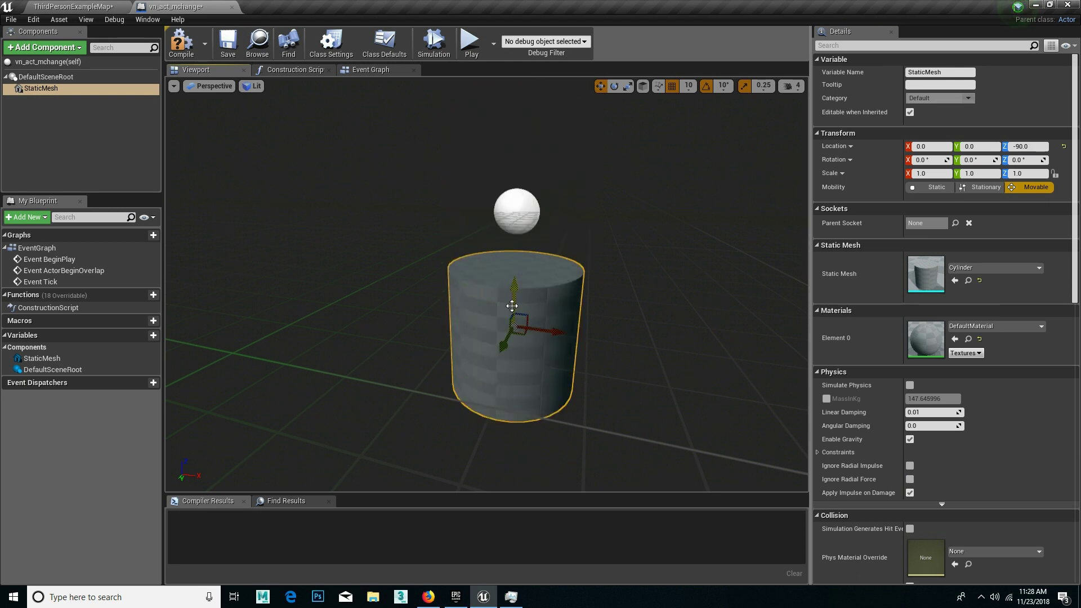
key(ctrl+z)
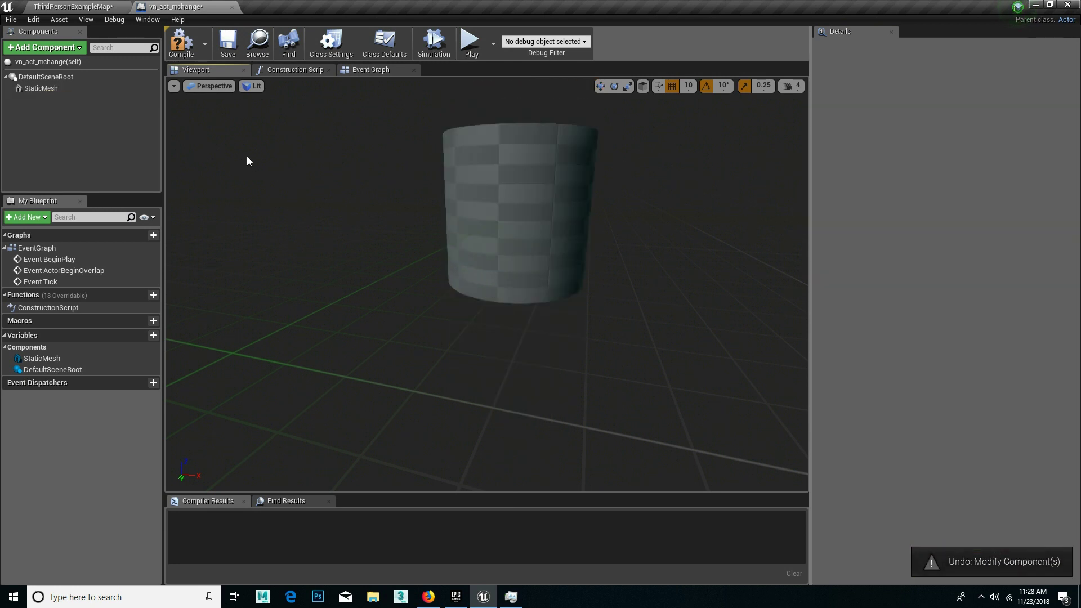
- Locate the level Sphere's mesh asset in the Content Browser via Browse to Asset
click(108, 5)
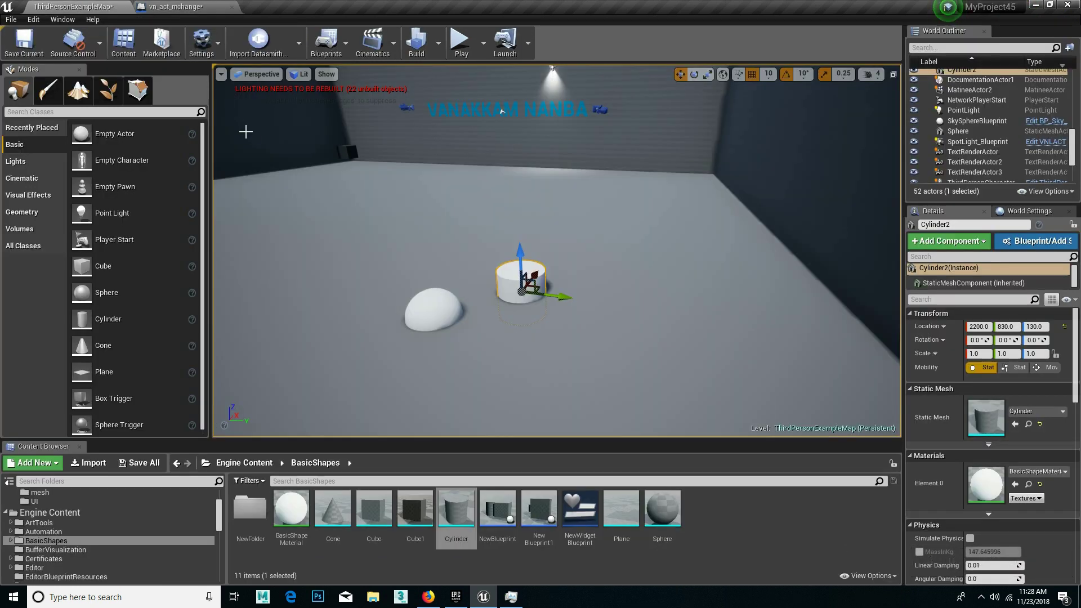
click(412, 297)
right_click(429, 307)
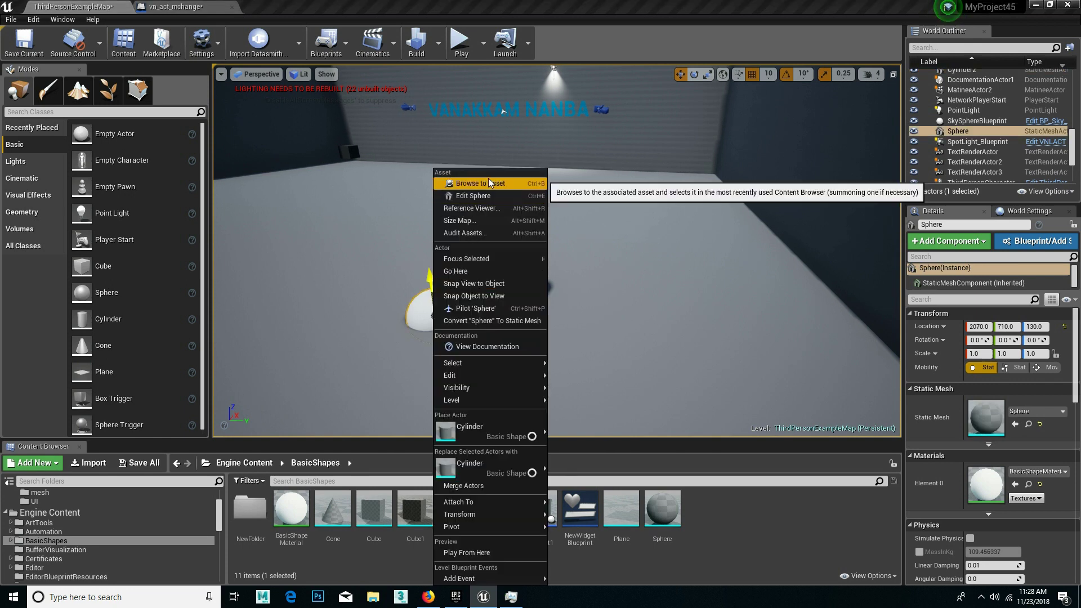
click(450, 181)
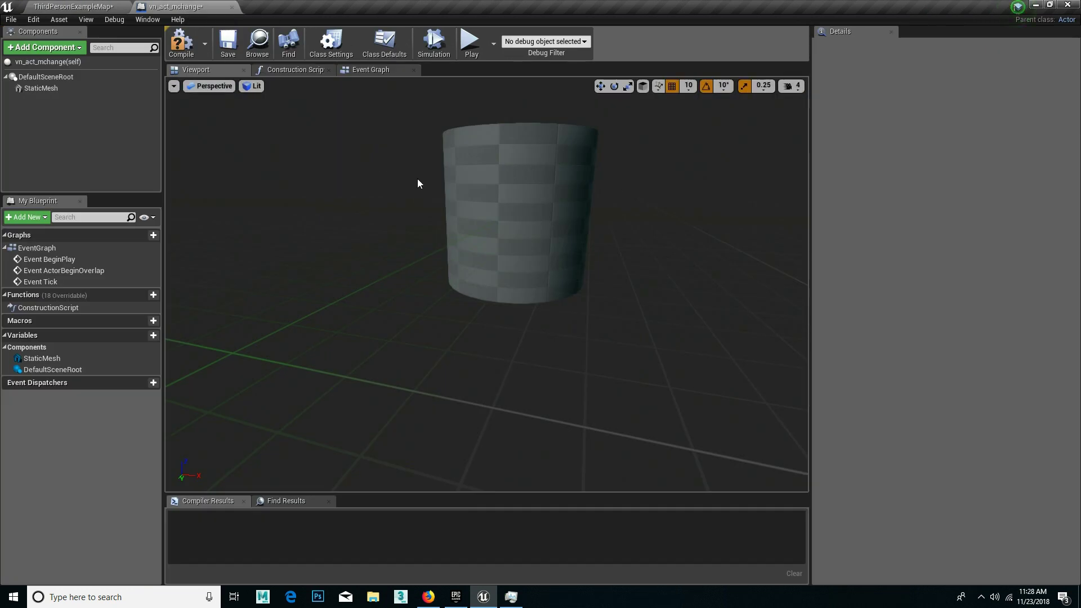
- Add a Sphere static mesh component under DefaultSceneRoot in vn_act_mchange
click(47, 88)
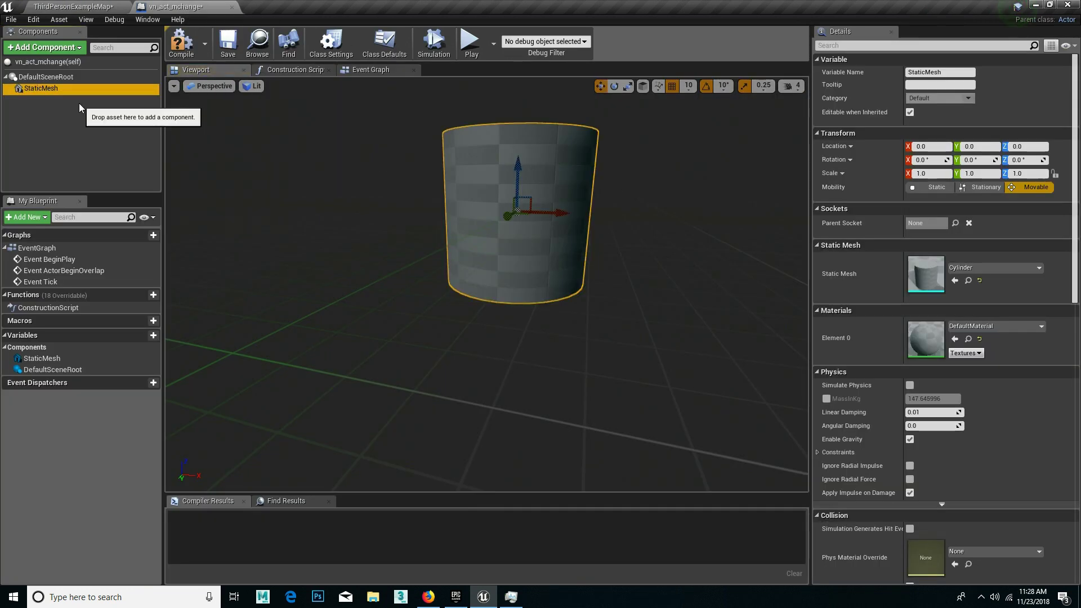
click(43, 78)
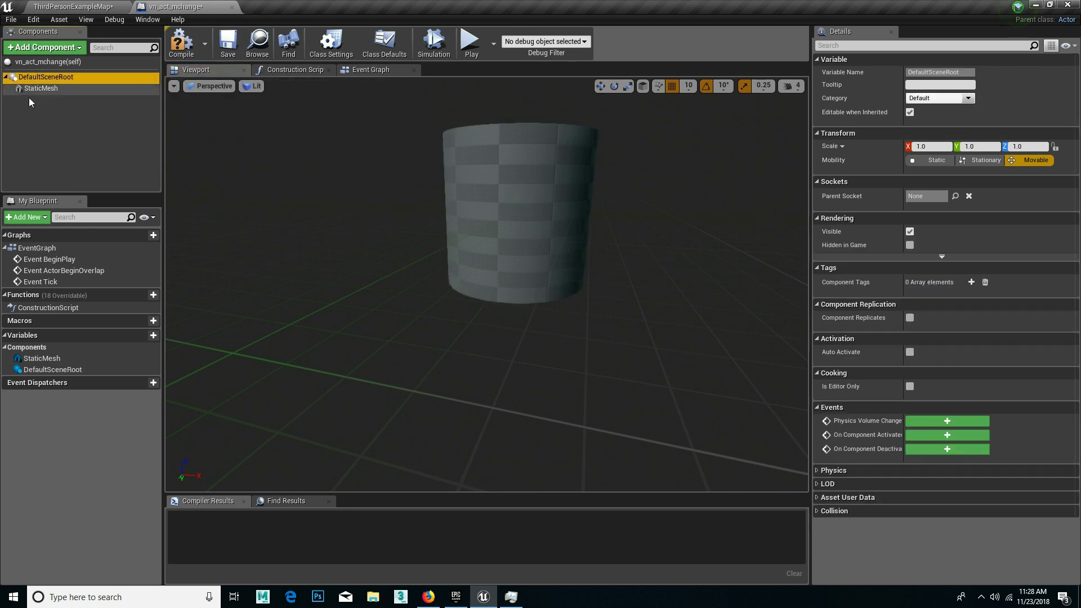
click(43, 48)
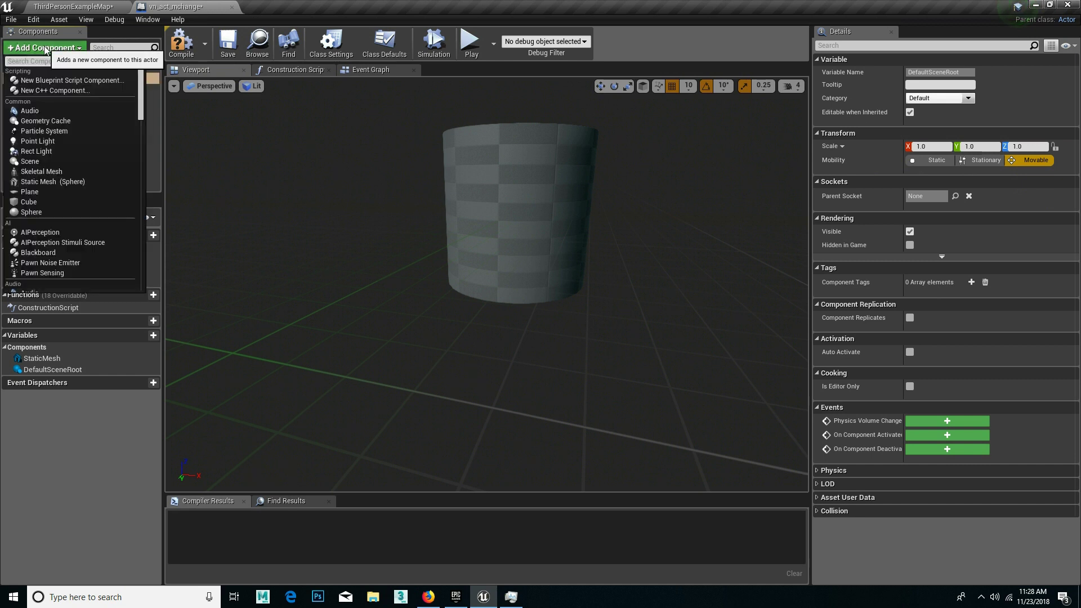
click(63, 181)
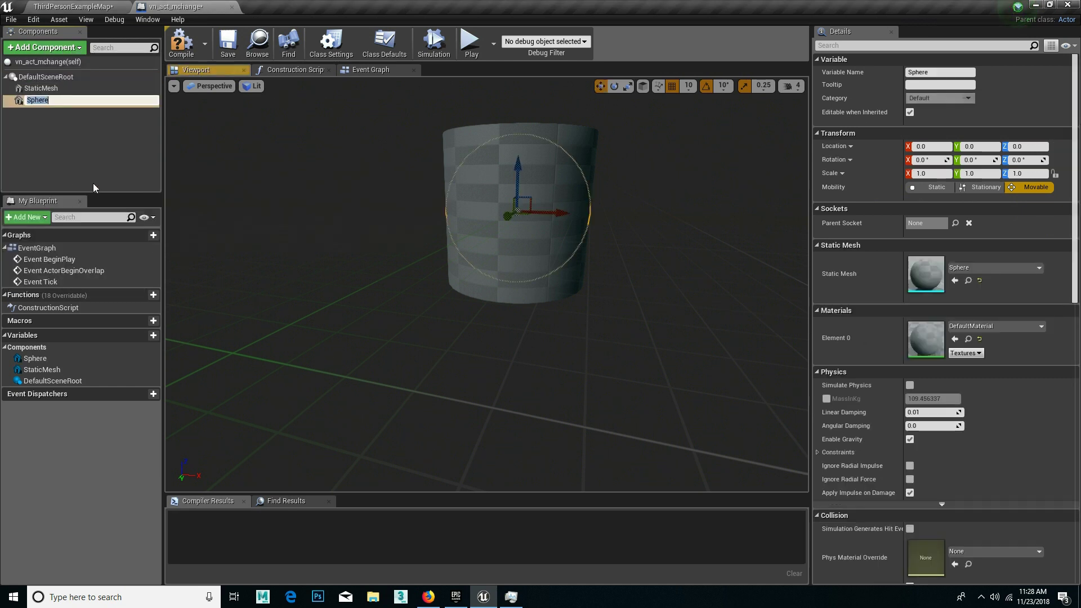
click(64, 6)
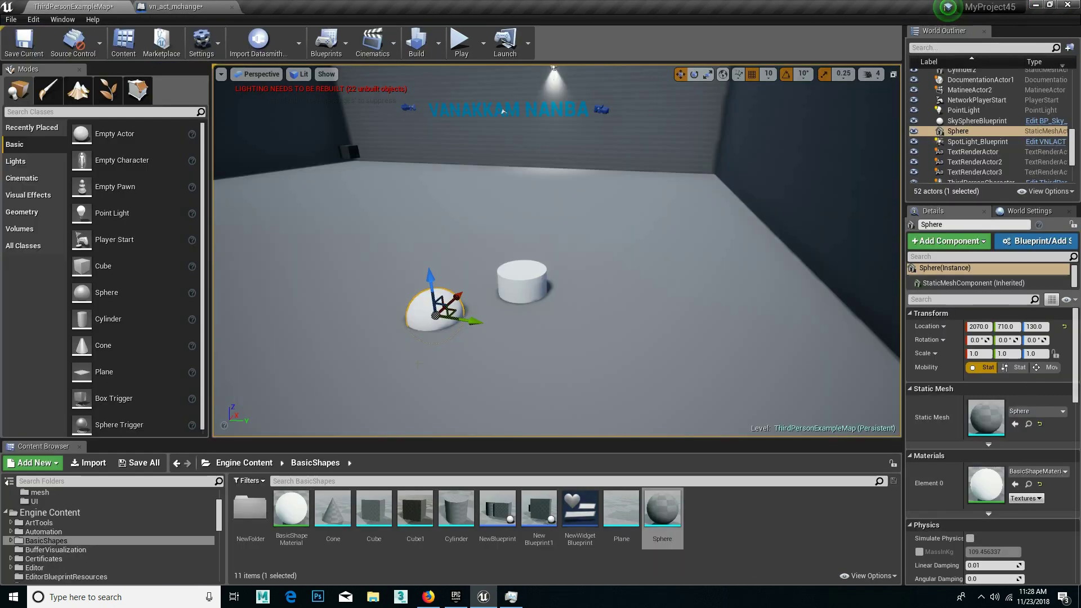
click(181, 6)
- Move the Sphere component down to Z -10 so it overlaps the cylinder
drag(516, 179, 514, 129)
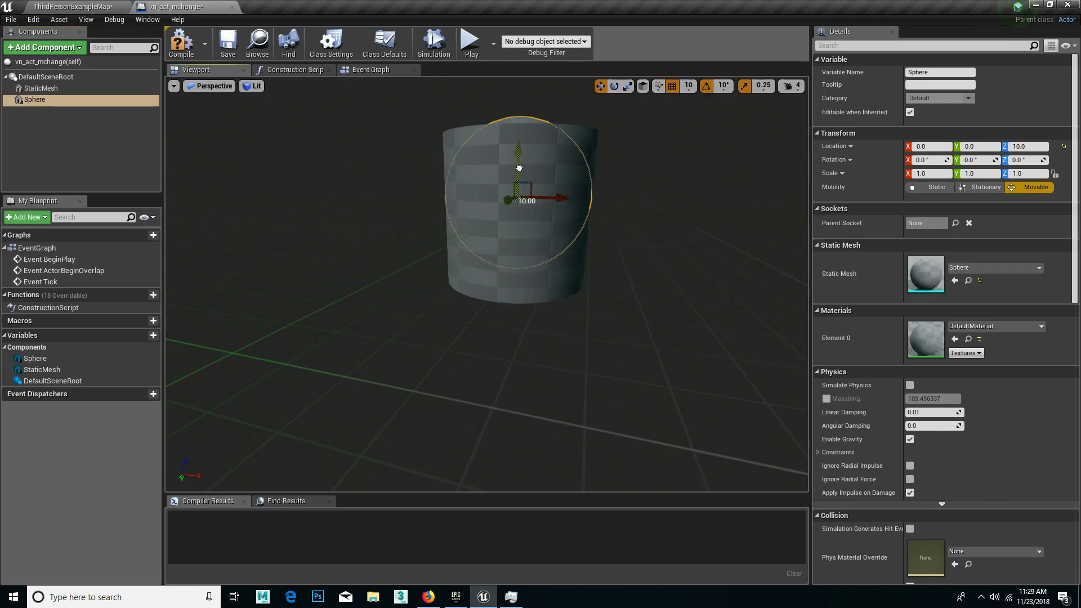
right_drag(530, 159, 530, 159)
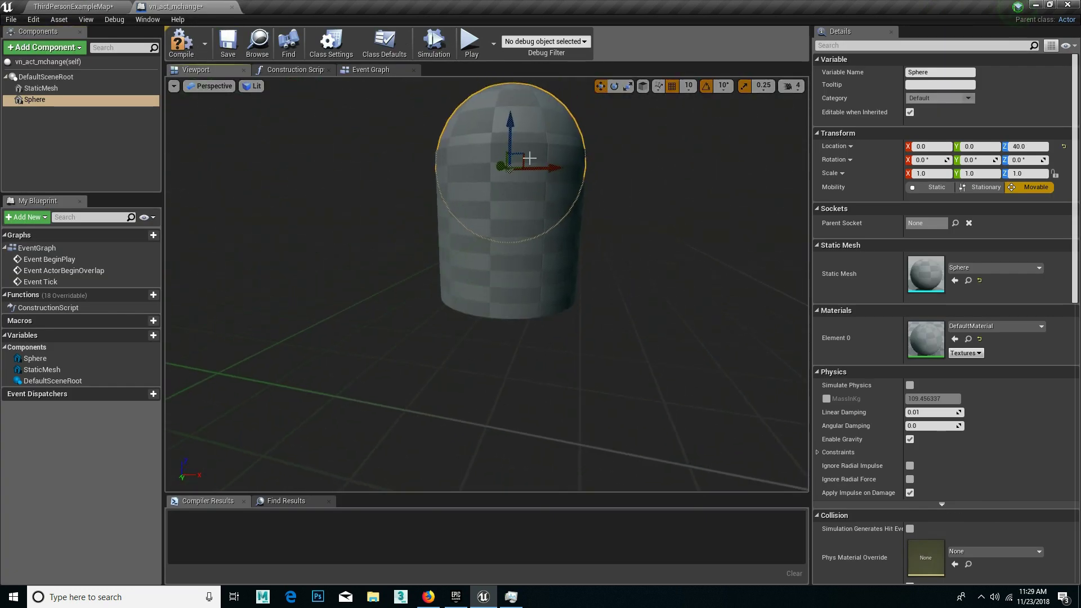
drag(512, 138, 490, 217)
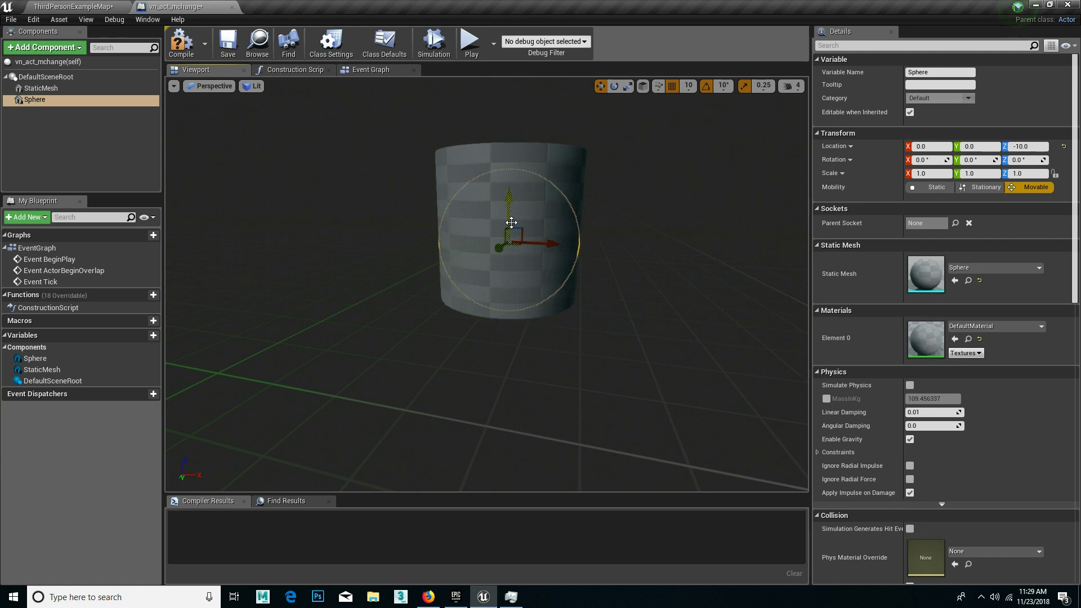
mouse_move(506, 253)
right_down()
mouse_move(428, 259)
mouse_move(394, 236)
right_up()
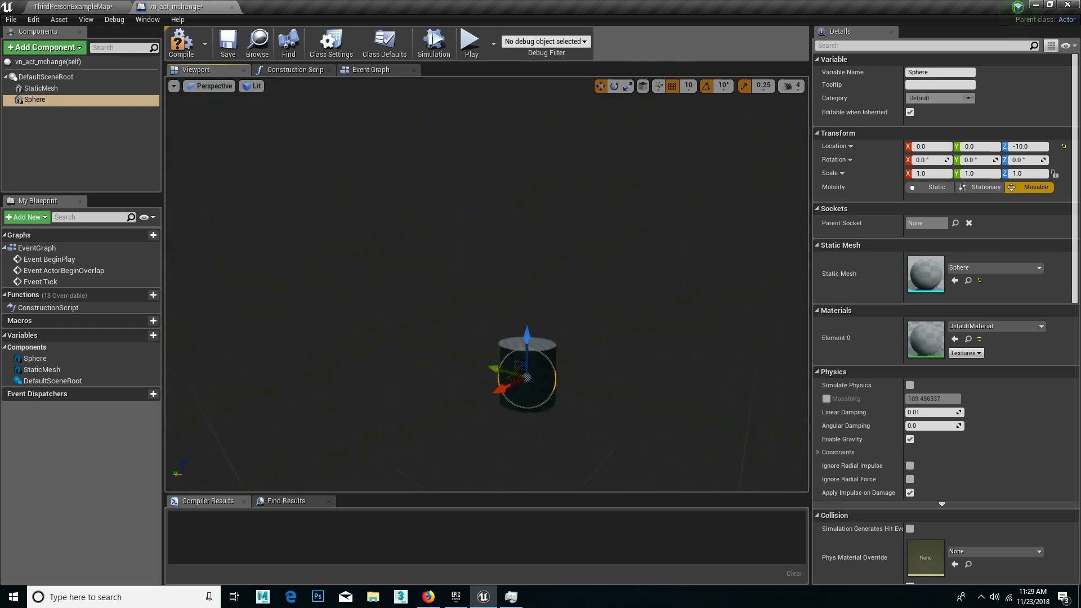
key(f)
right_drag(541, 282, 619, 226)
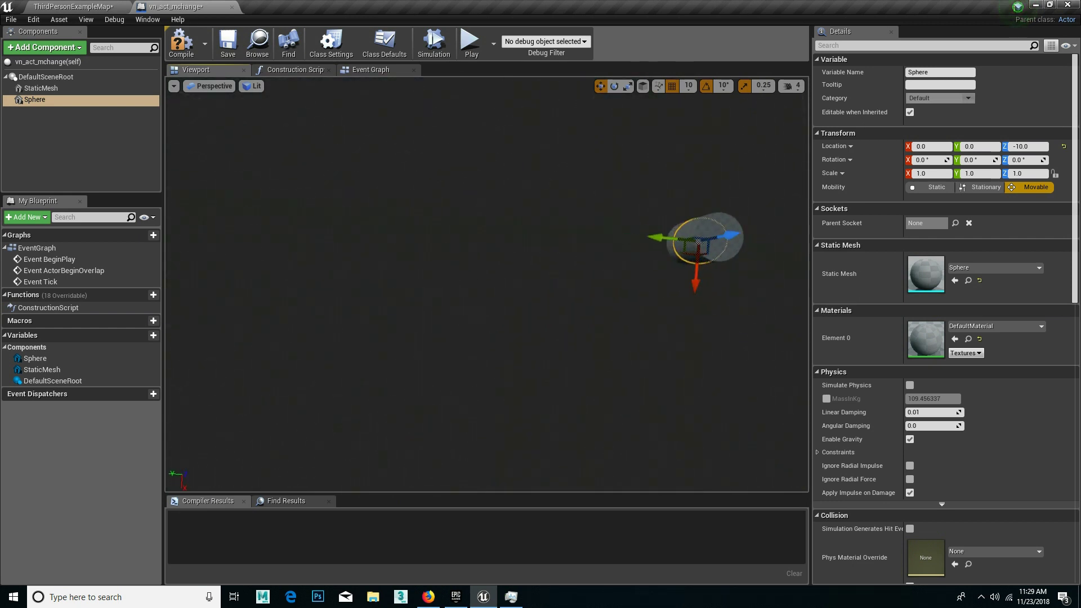
right_drag(478, 265, 520, 230)
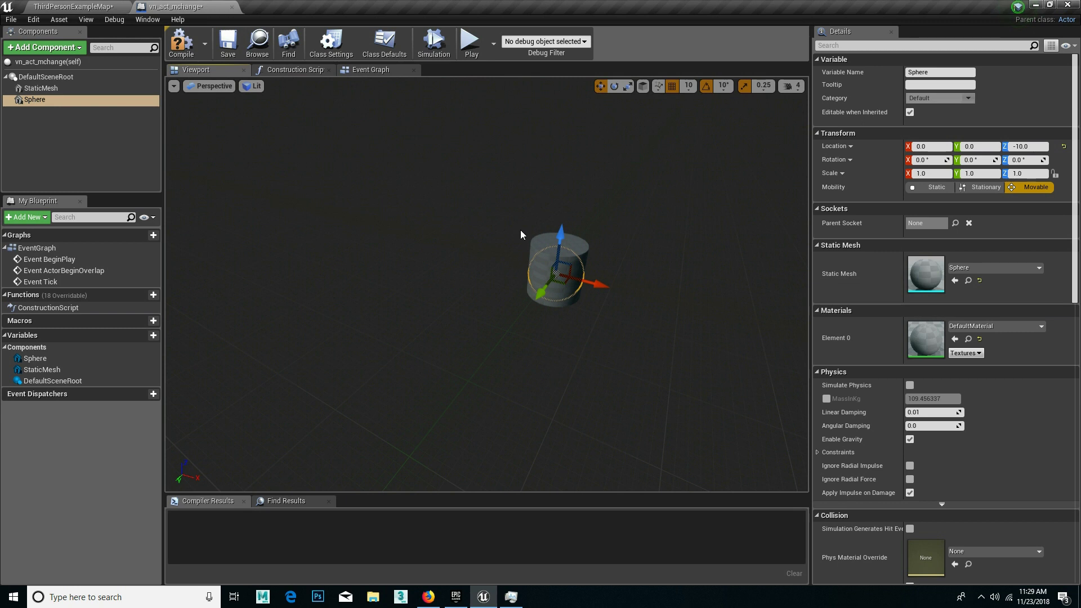
click(536, 241)
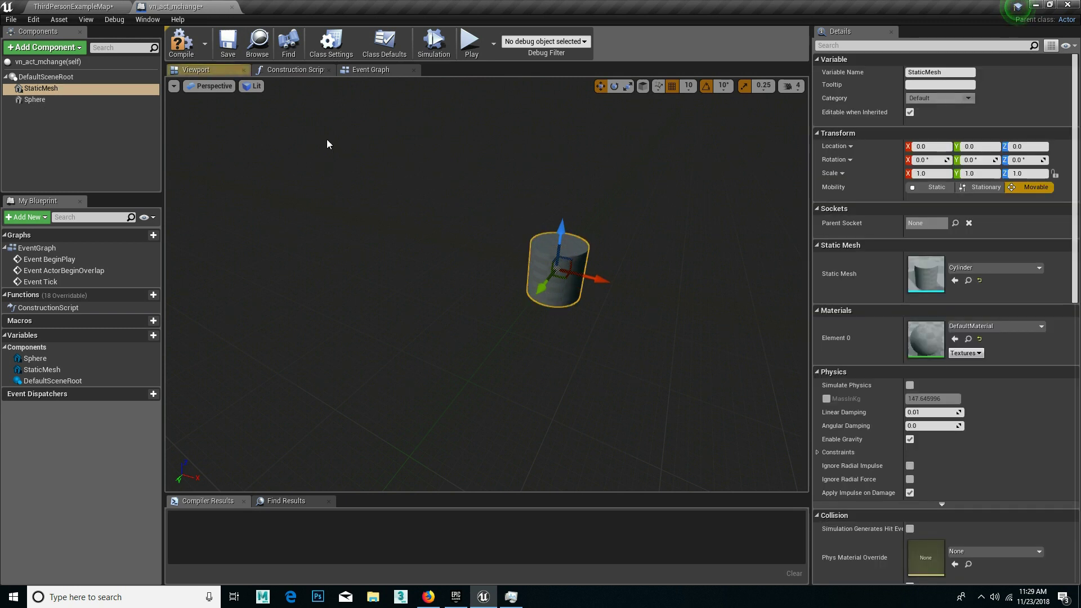
click(39, 90)
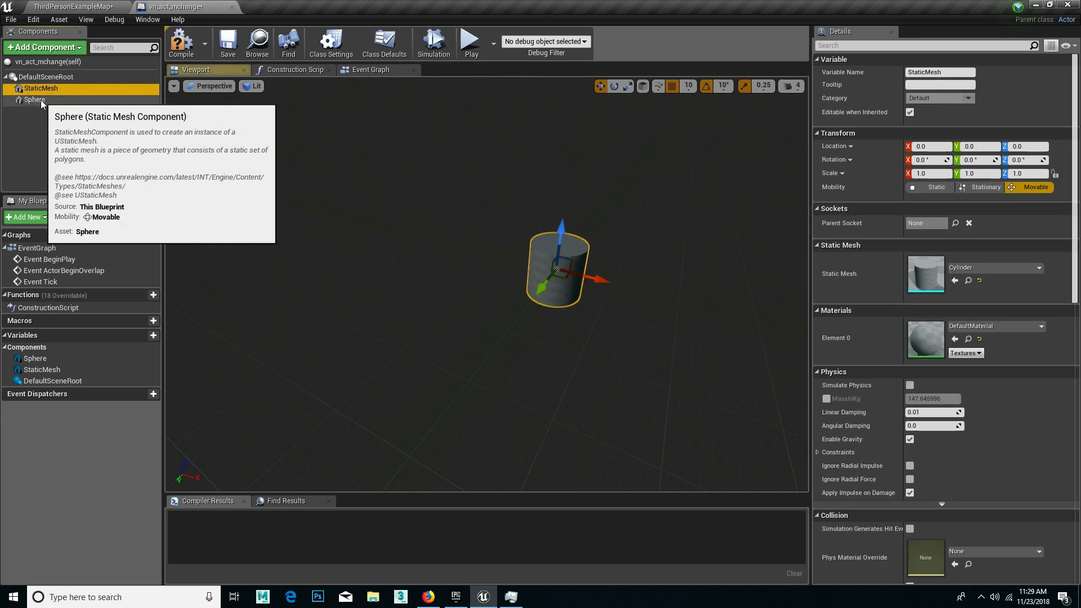
click(41, 100)
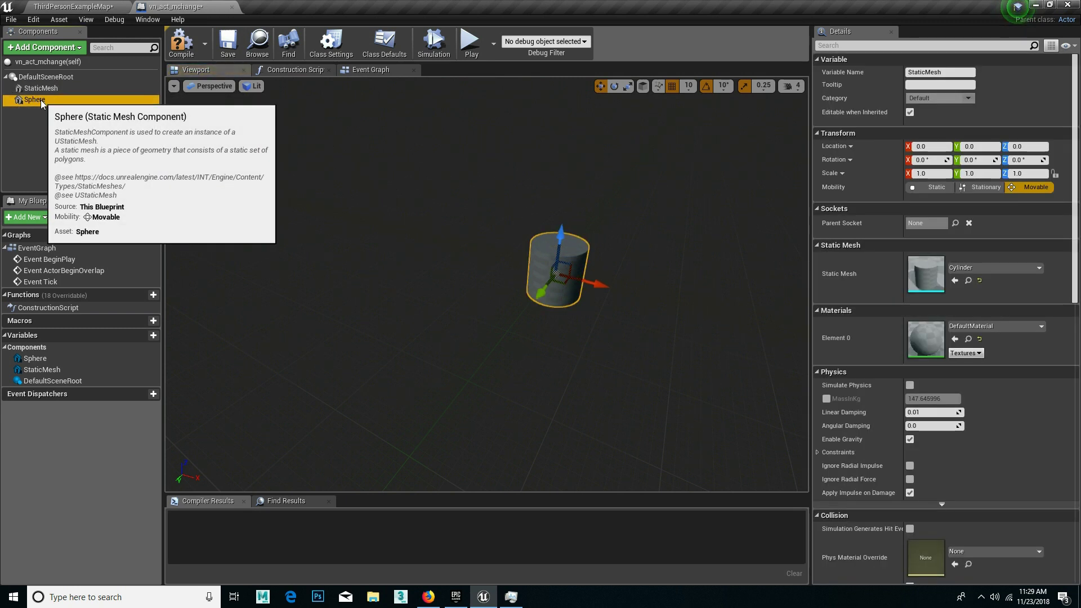
- Save and compile the vn_act_mchange Blueprint
click(226, 40)
click(182, 43)
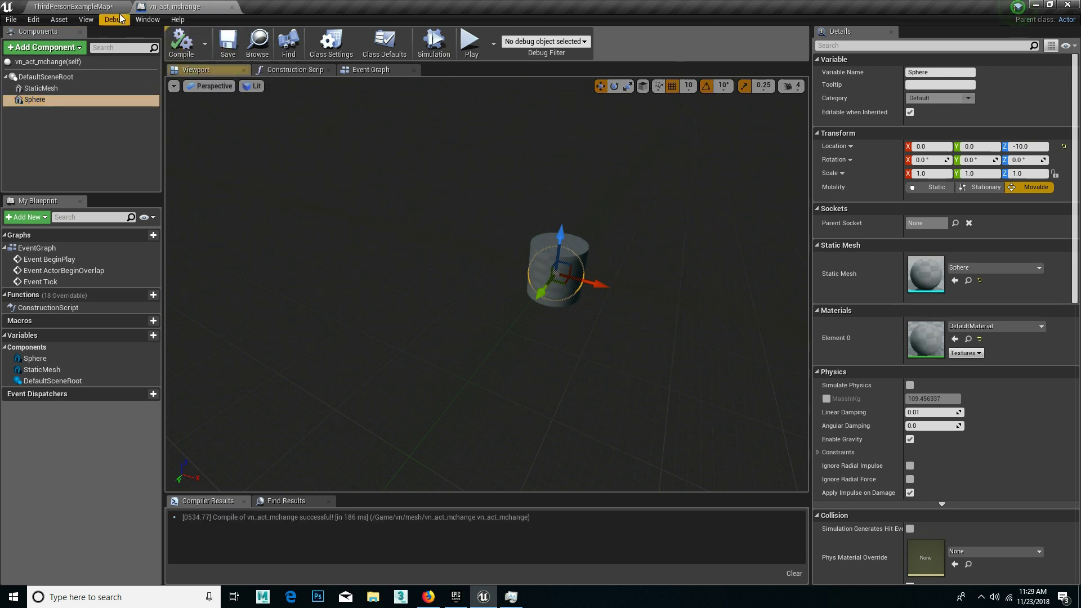
click(73, 6)
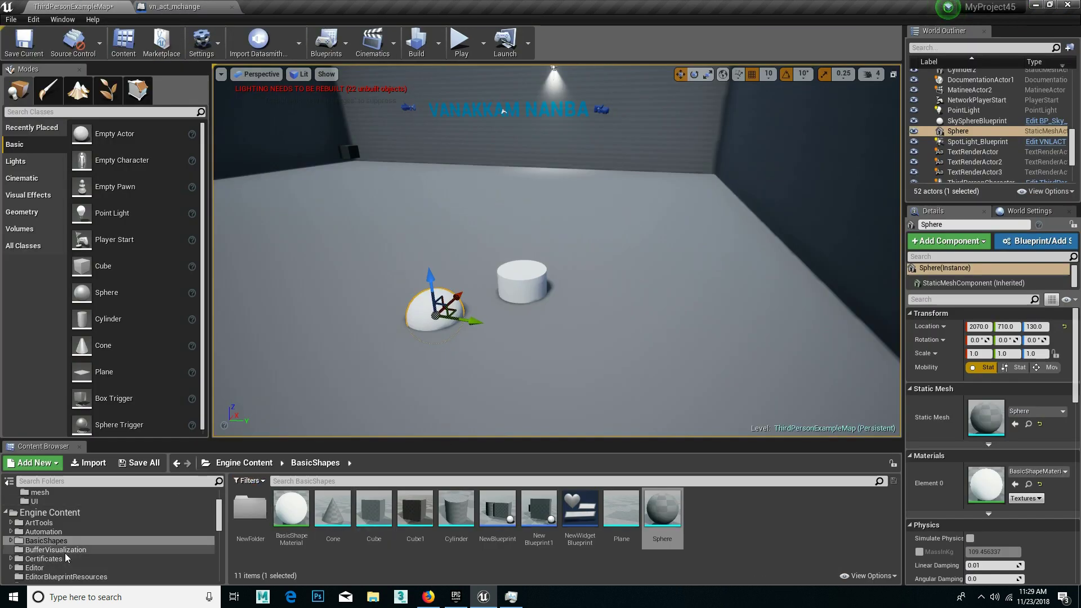
- Drag a vn_act_mchange actor from the vn/mesh folder into the level
scroll(45, 541, up, 2)
click(29, 528)
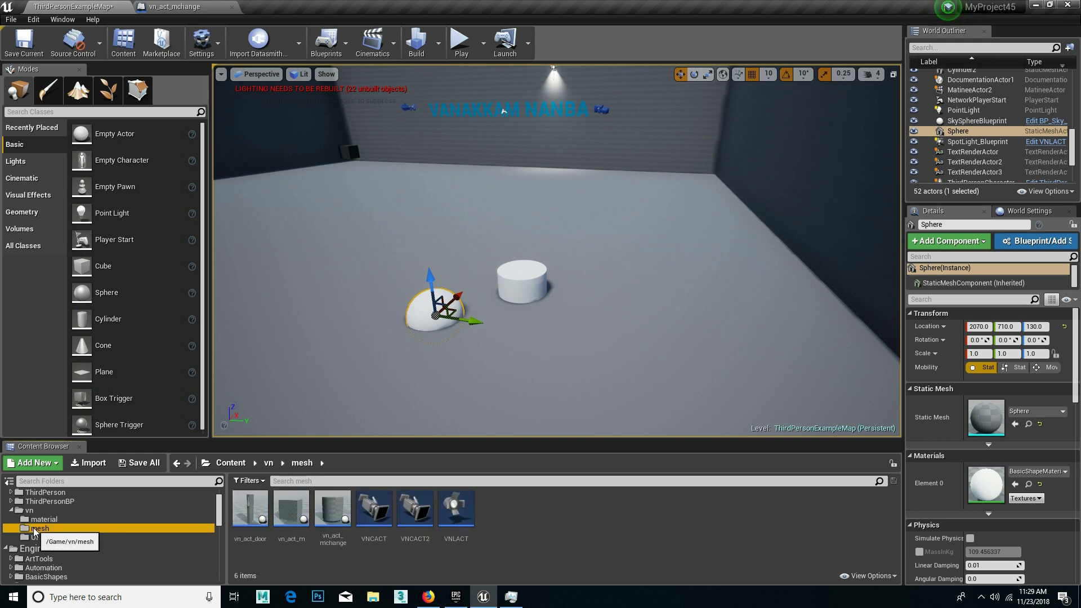
drag(333, 510, 335, 243)
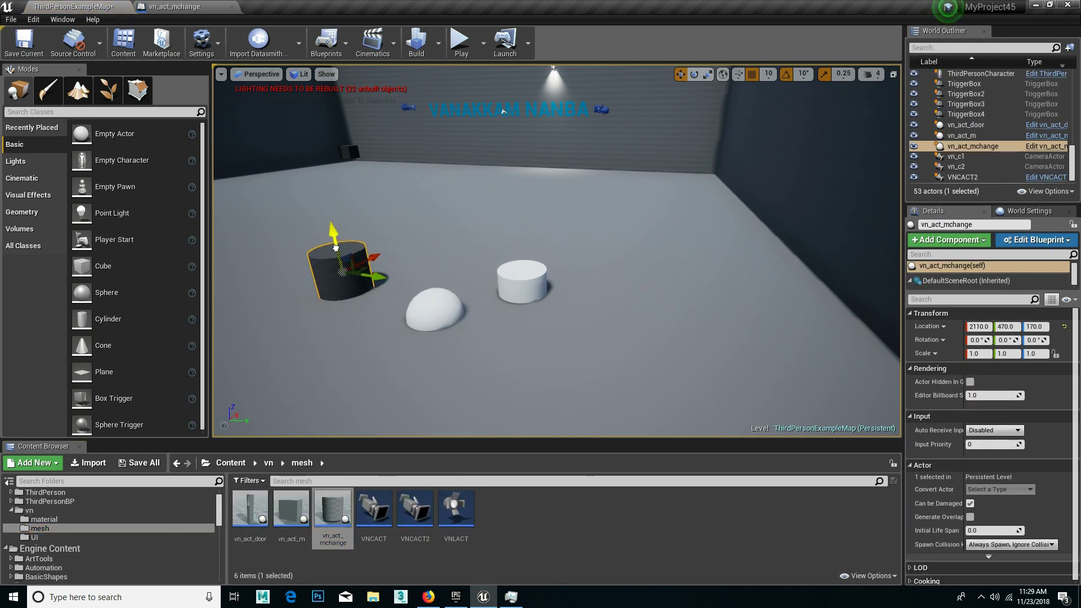
- Delete the old half-buried sphere and the white cylinder from the level
click(432, 293)
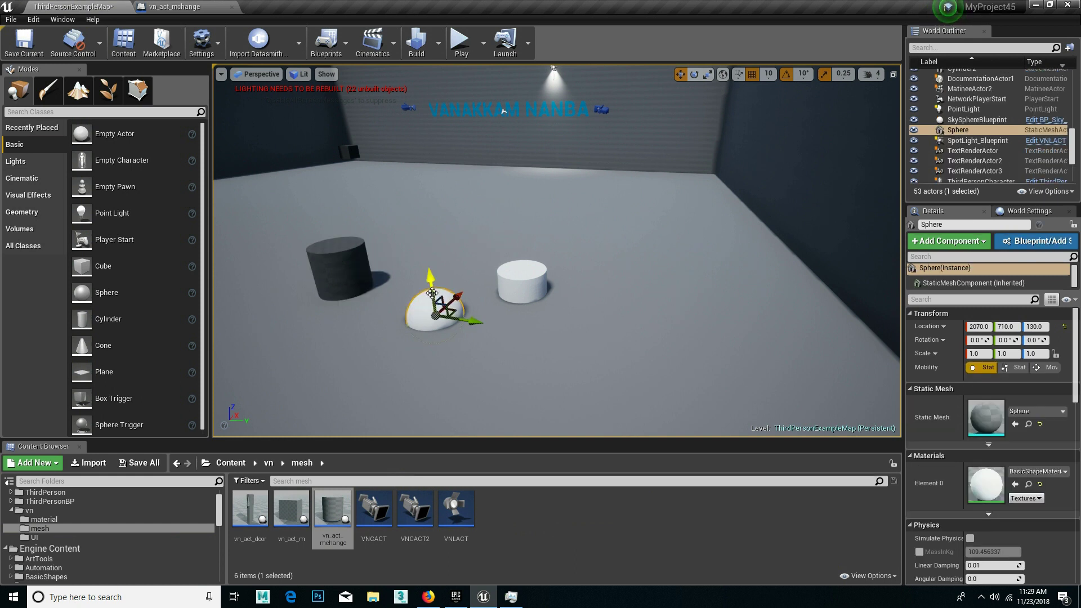
key(Delete)
click(522, 282)
key(Delete)
- Move the vn_act_mchange actor further back to 2780, 470, 180
click(346, 261)
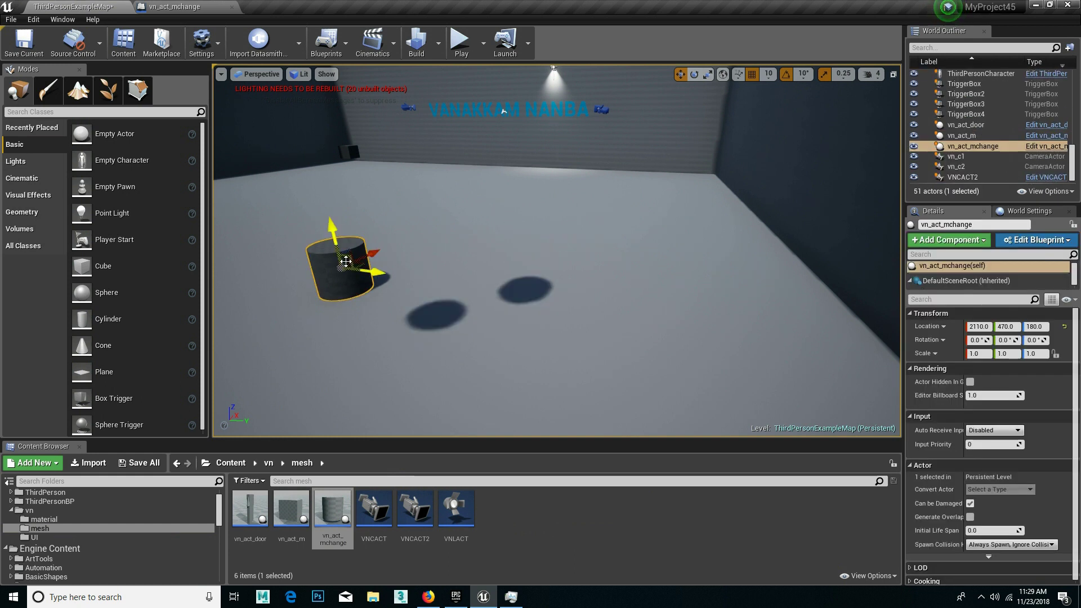
drag(368, 253, 482, 194)
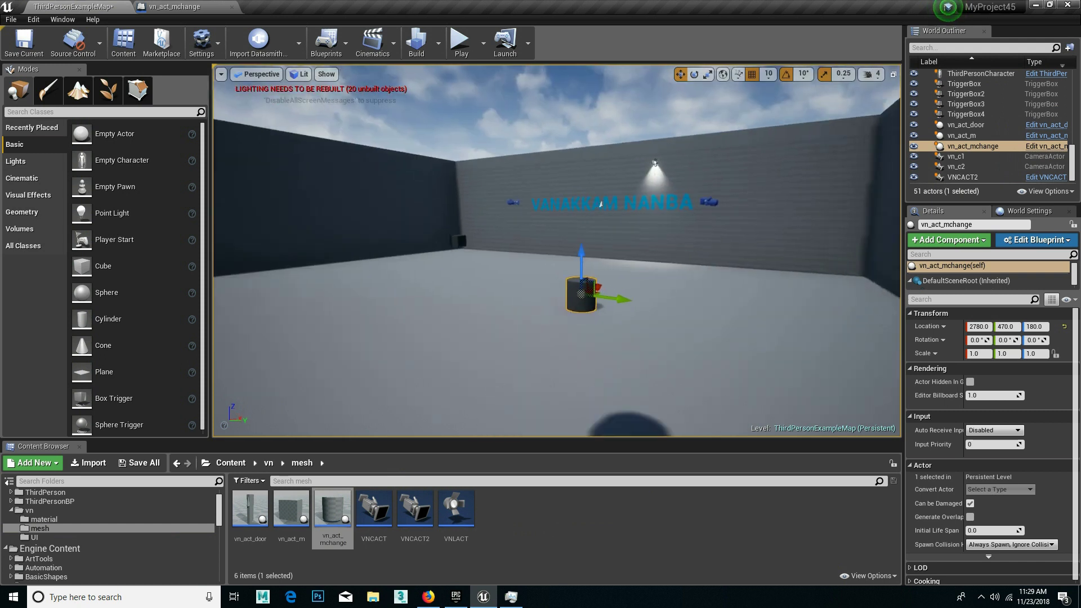
mouse_move(490, 202)
right_down()
mouse_move(508, 127)
mouse_move(564, 136)
right_up()
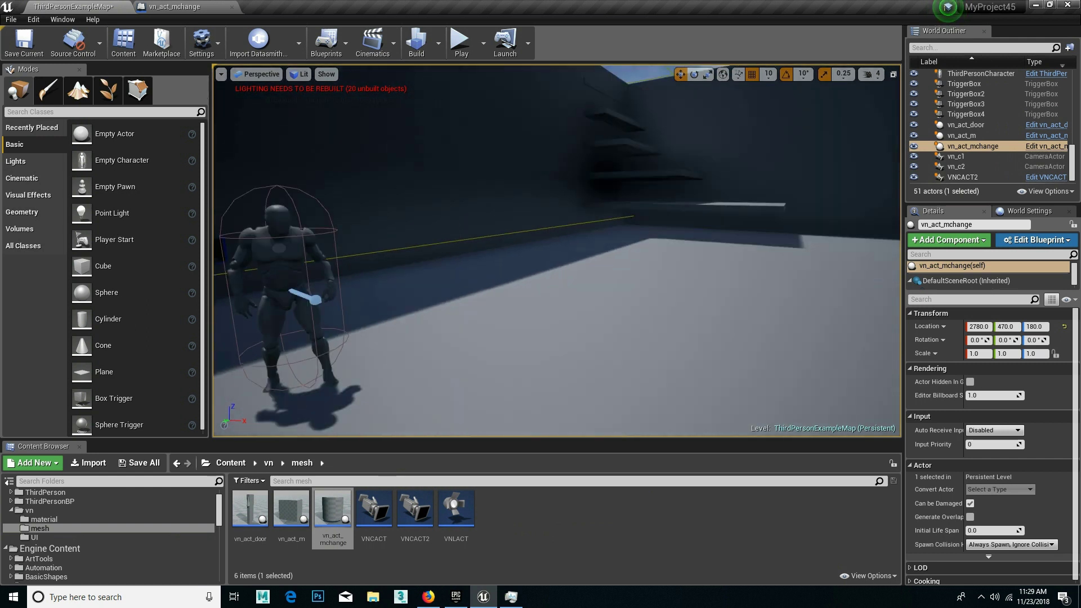
right_drag(563, 135, 558, 132)
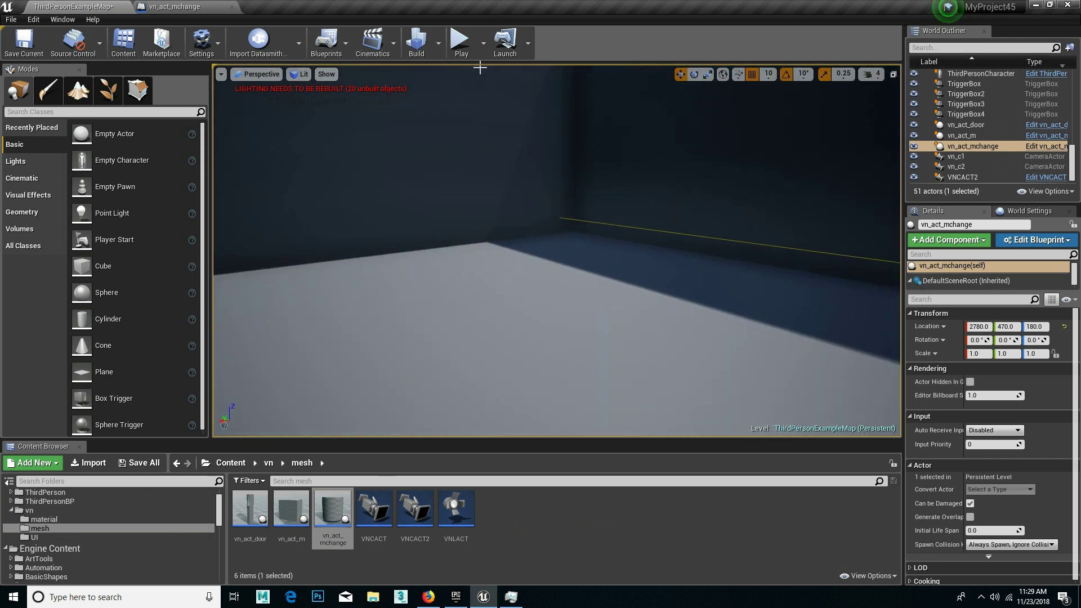
- Run a quick test play, then drag the vn_act_mchange cylinder across the floor to X 1770
click(461, 40)
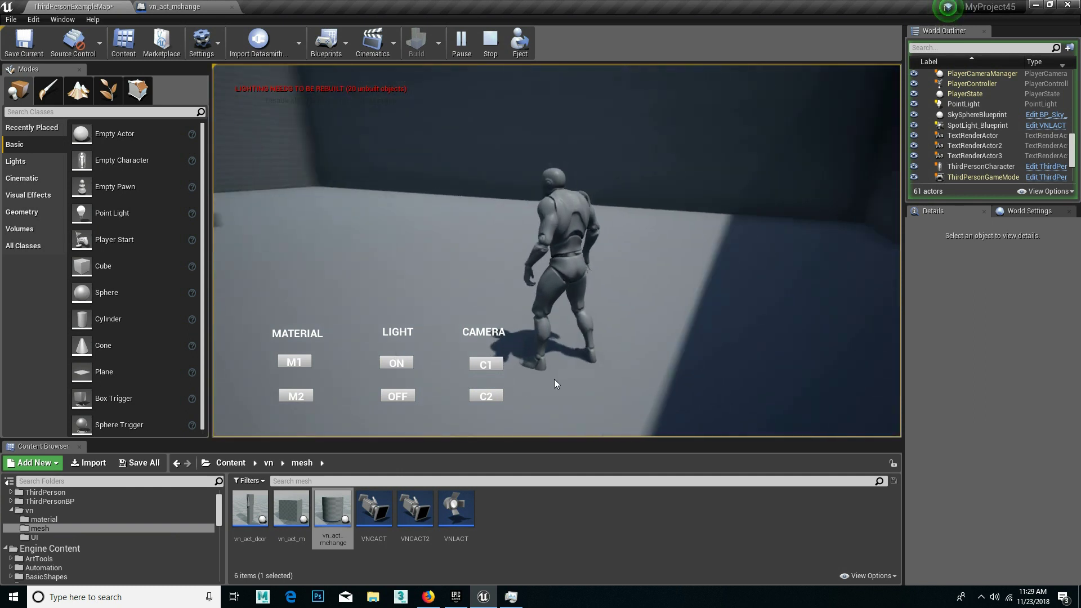
key(Escape)
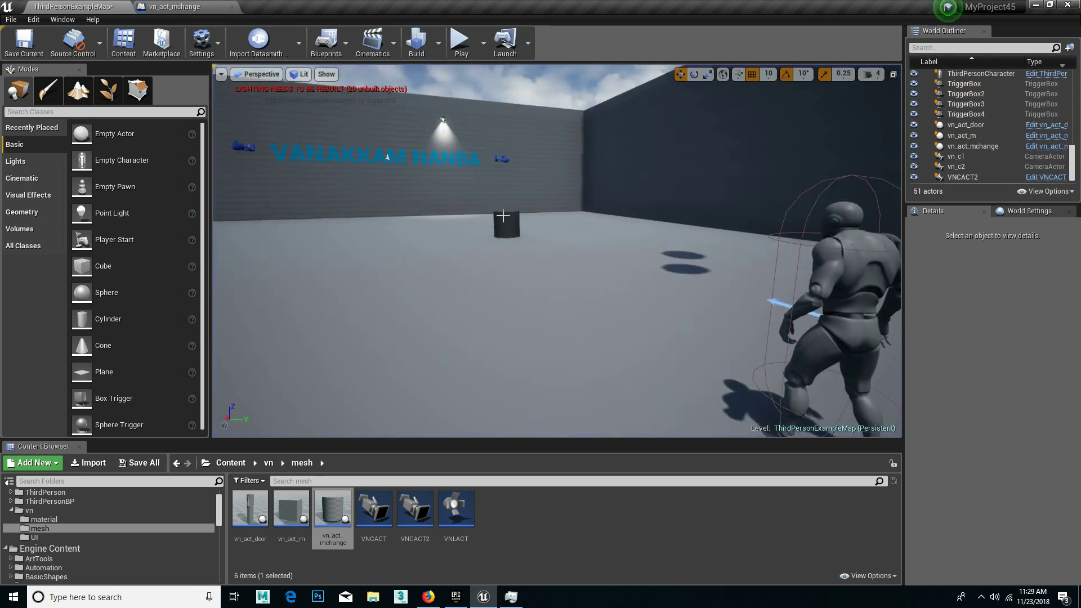
click(503, 216)
drag(507, 221, 631, 224)
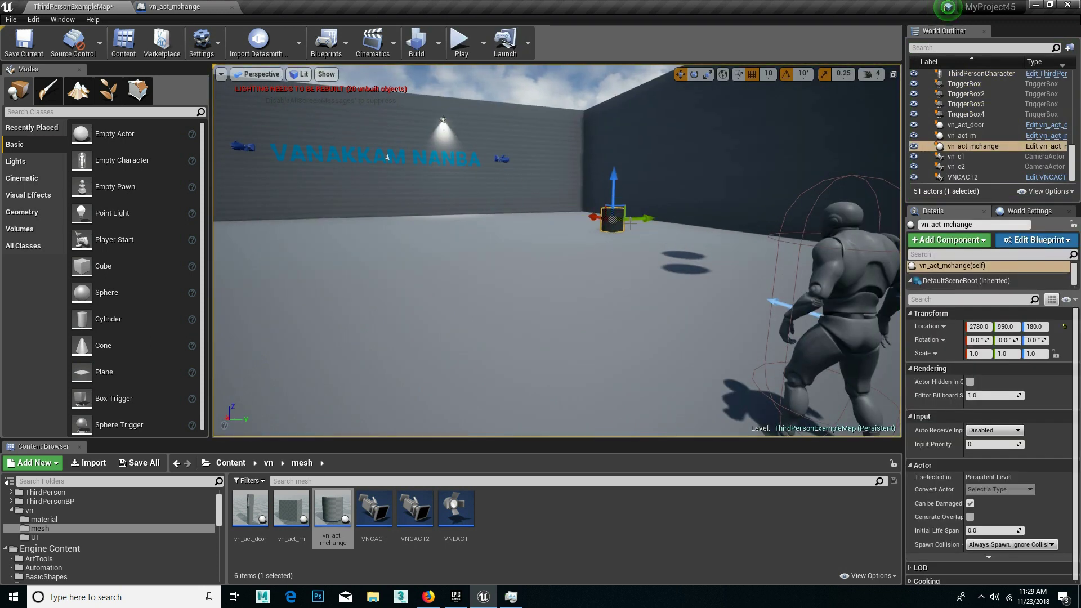
mouse_move(387, 157)
right_down()
mouse_move(564, 161)
mouse_move(439, 163)
right_up()
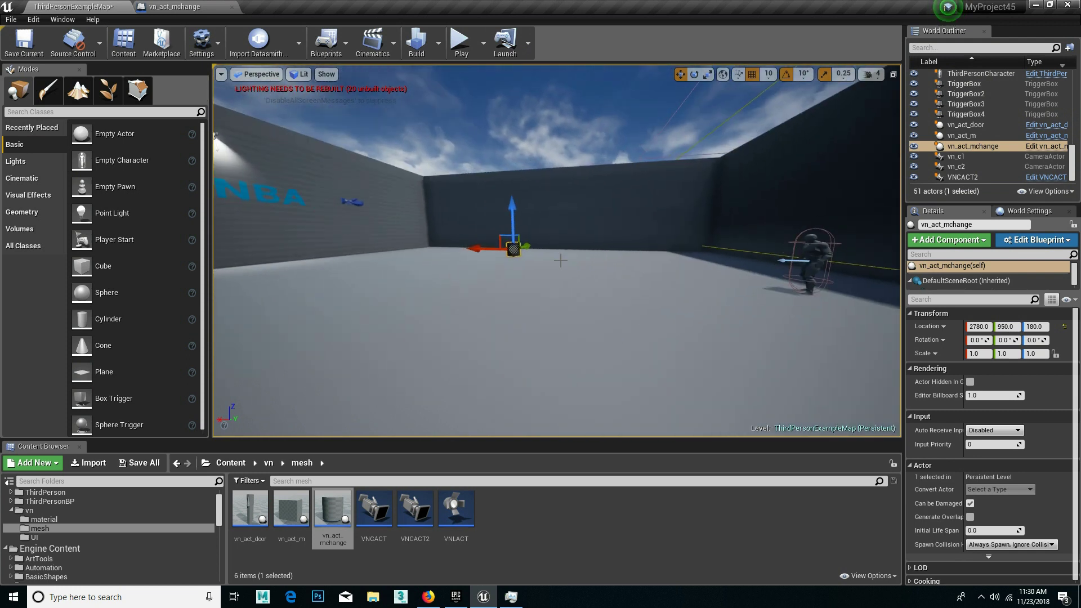
scroll(543, 250, up, 2)
right_drag(482, 252, 480, 251)
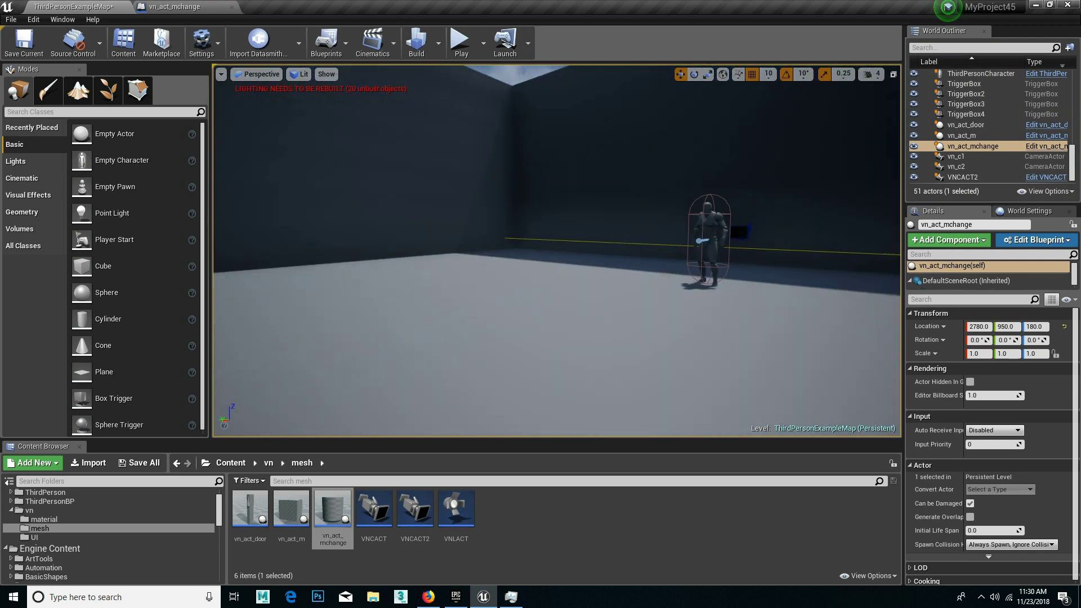
drag(389, 258, 839, 258)
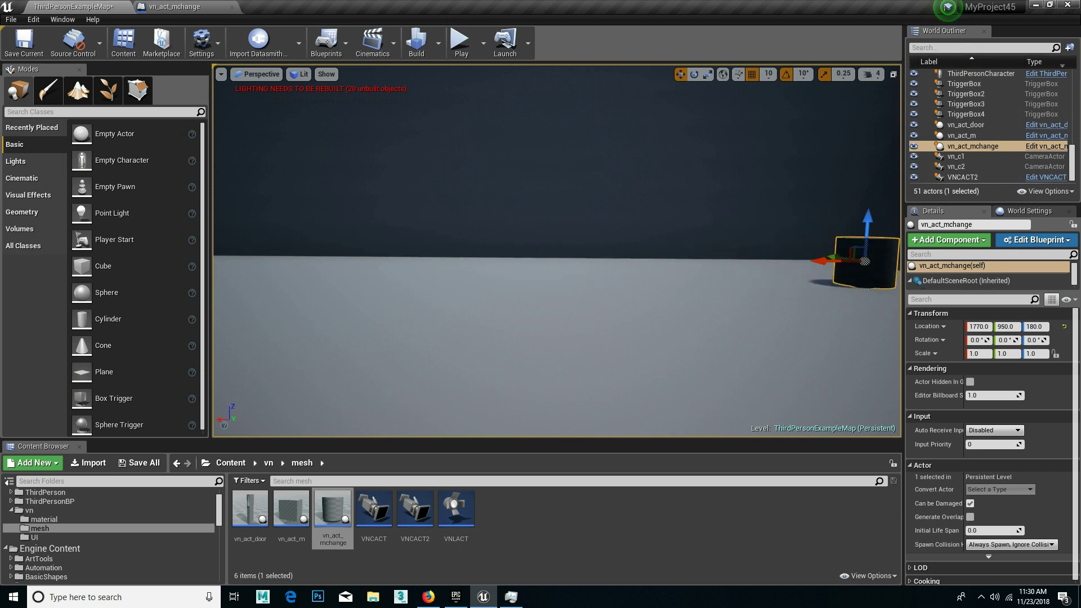
- Reposition the cylinder near the back corner at location 1820, 1300
key(f)
scroll(774, 263, down, 2)
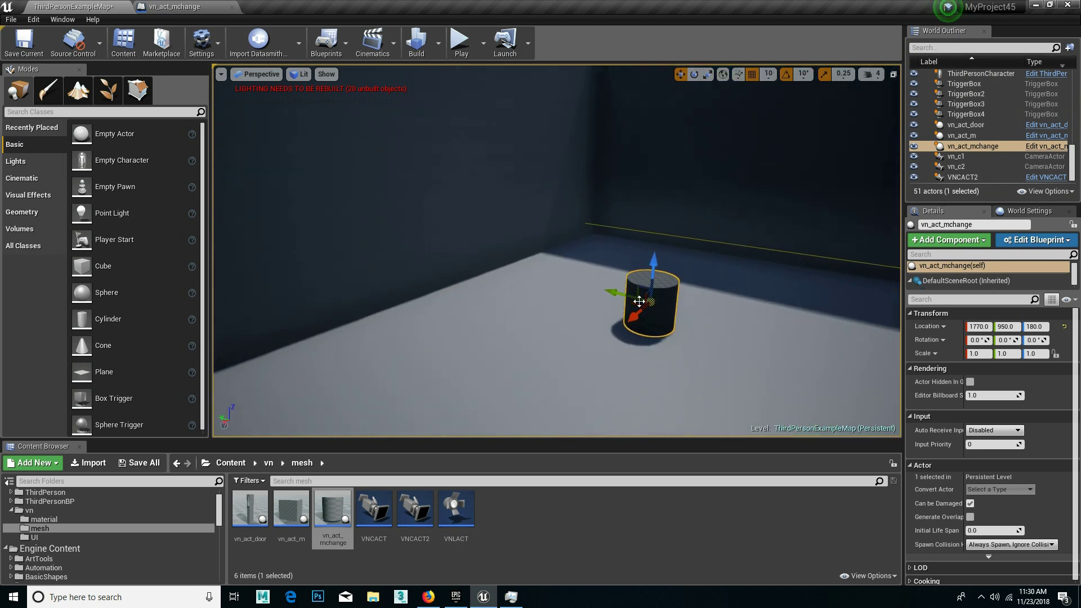
mouse_move(617, 292)
mouse_down()
mouse_move(487, 247)
mouse_move(581, 252)
mouse_up()
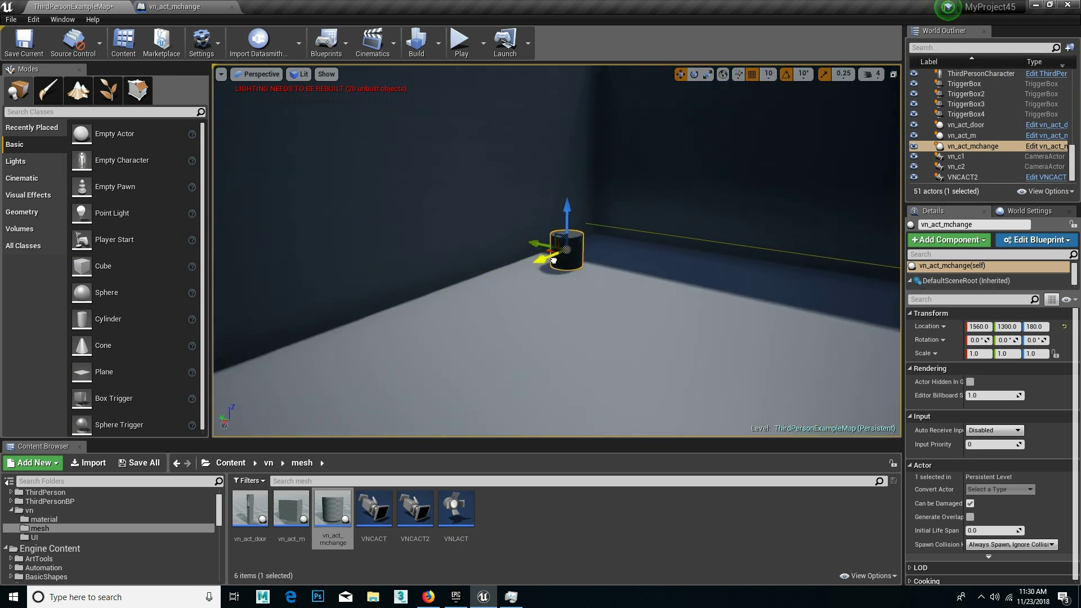
right_drag(625, 284, 618, 275)
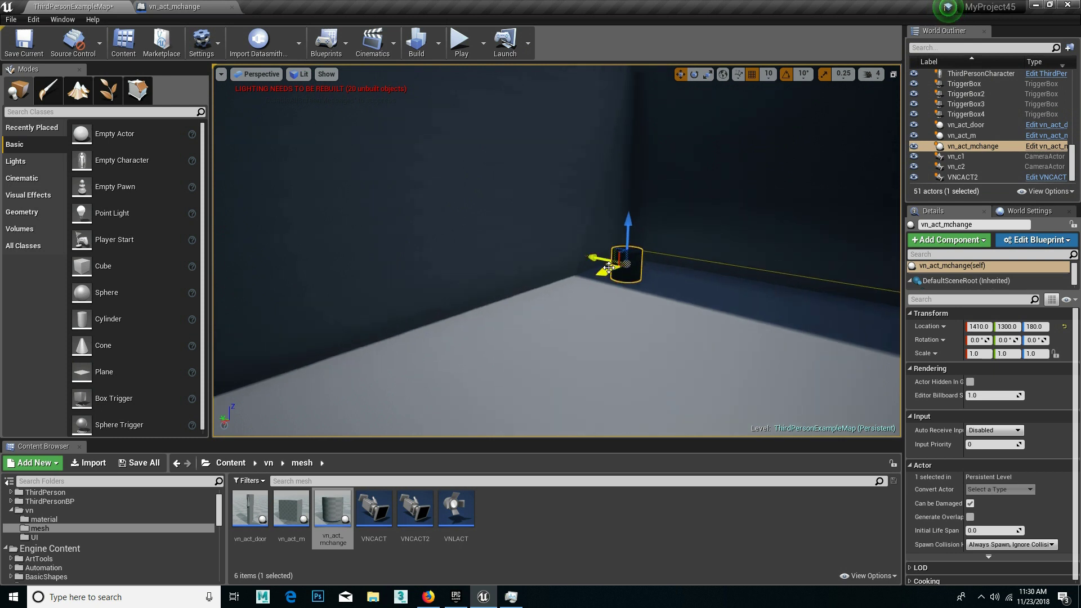
drag(609, 267, 563, 312)
right_drag(563, 313, 538, 305)
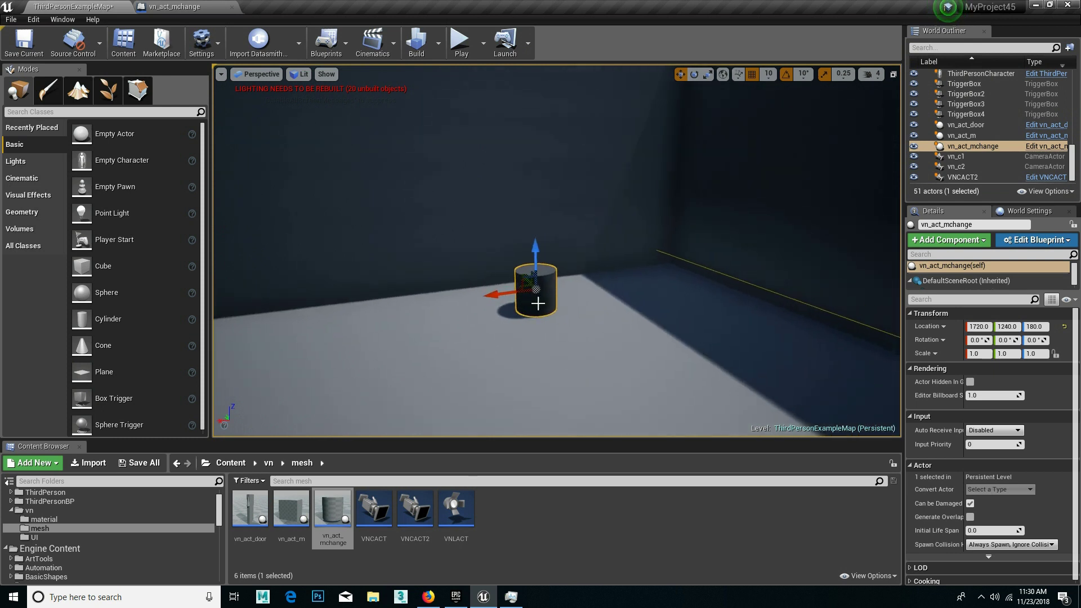
key(ctrl+z)
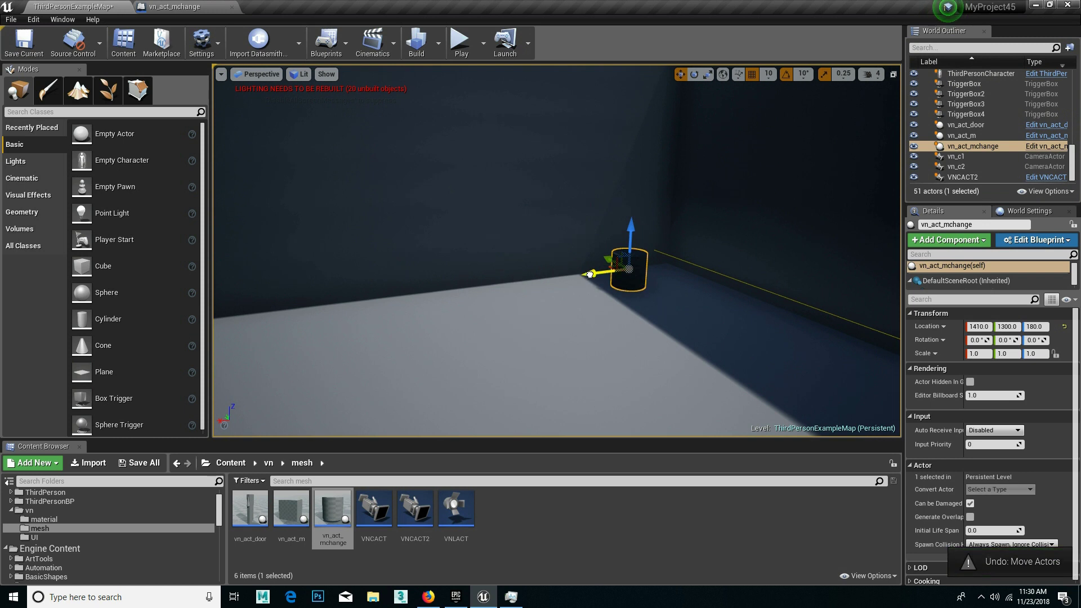
drag(590, 275, 442, 292)
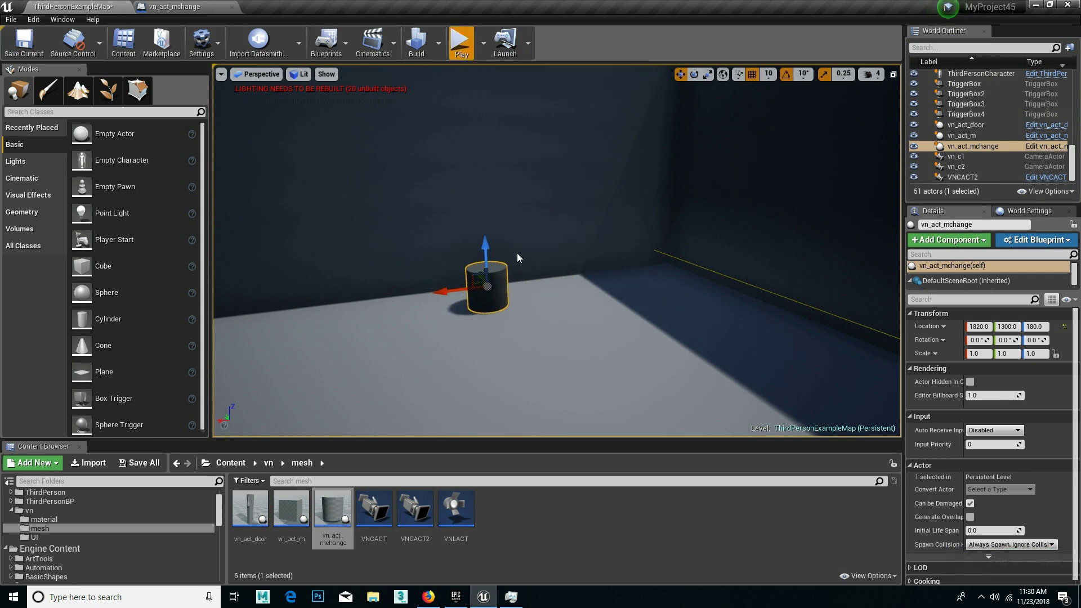
- Test-play the level, running the character up beside the cylinder, then stop
key(alt+p)
key(w)
key(a)
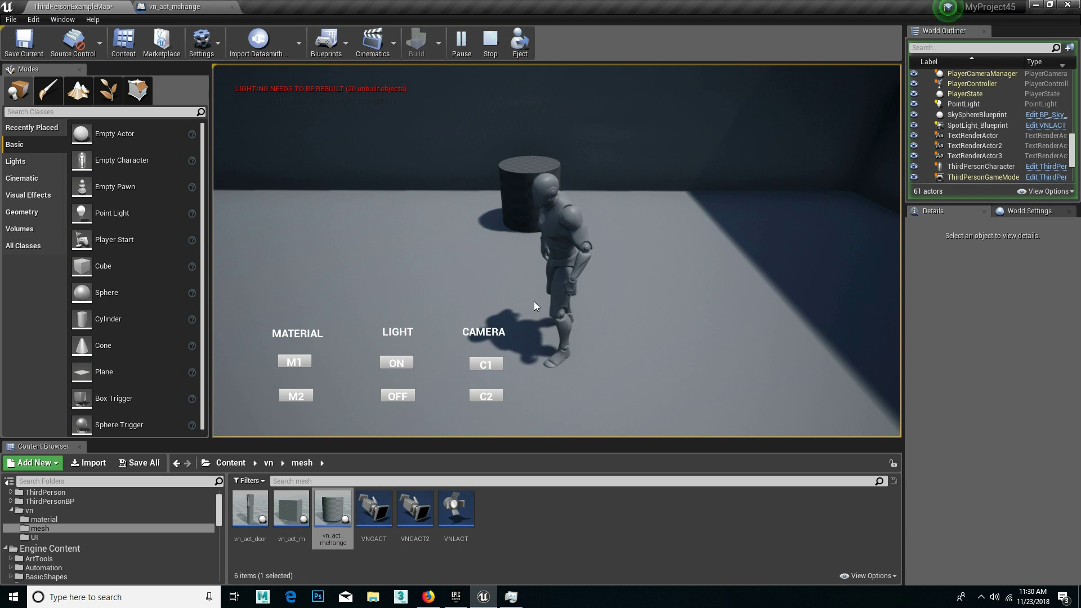
click(491, 43)
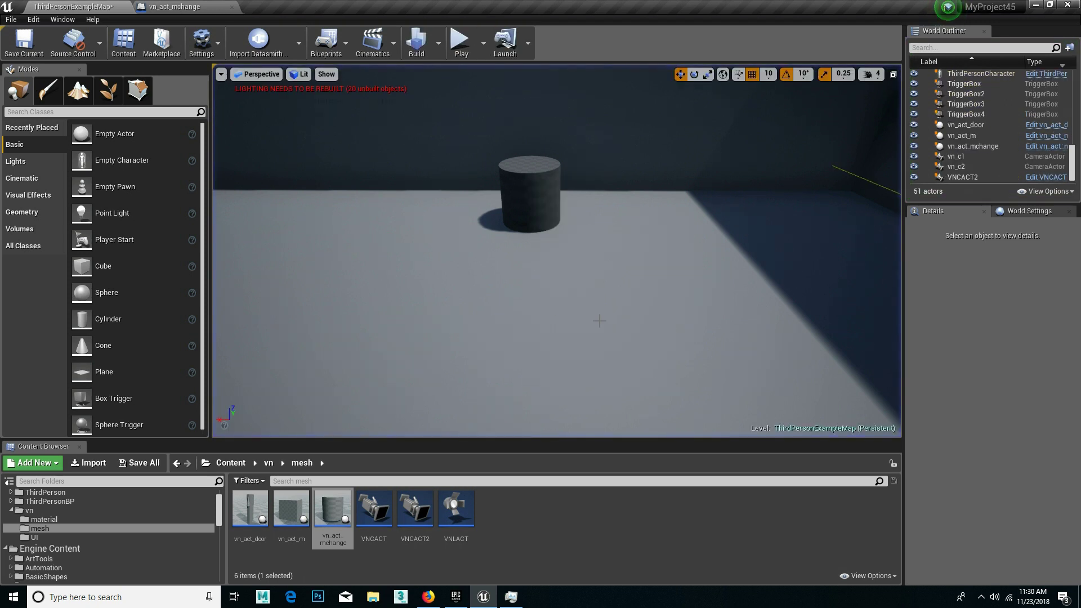
- Recentre the view on the cylinder and switch to the vn_act_mchange Blueprint editor
right_click(603, 166)
click(628, 318)
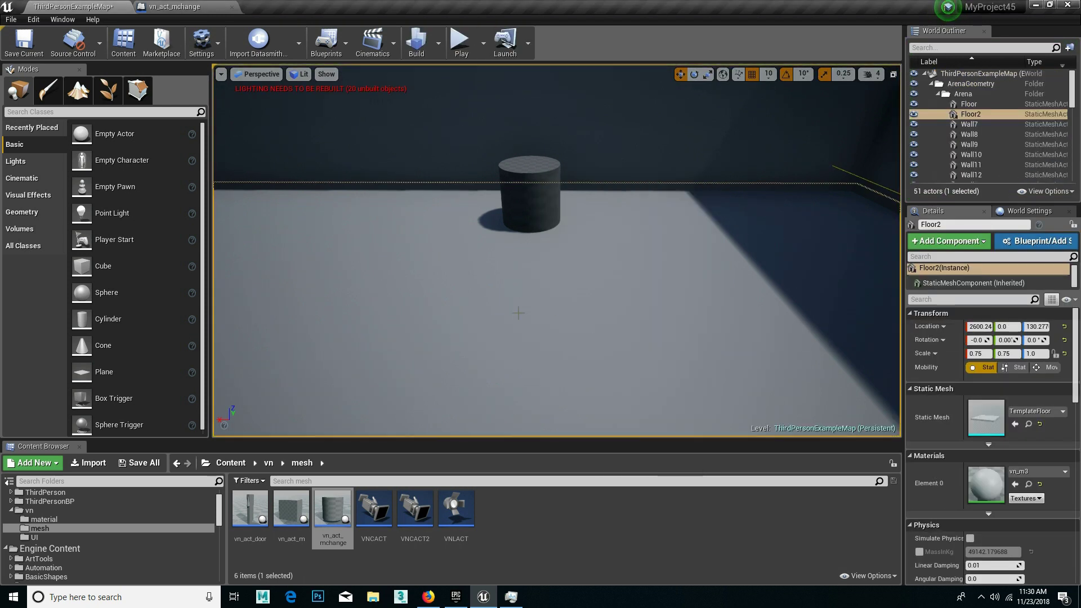
right_drag(628, 318, 596, 317)
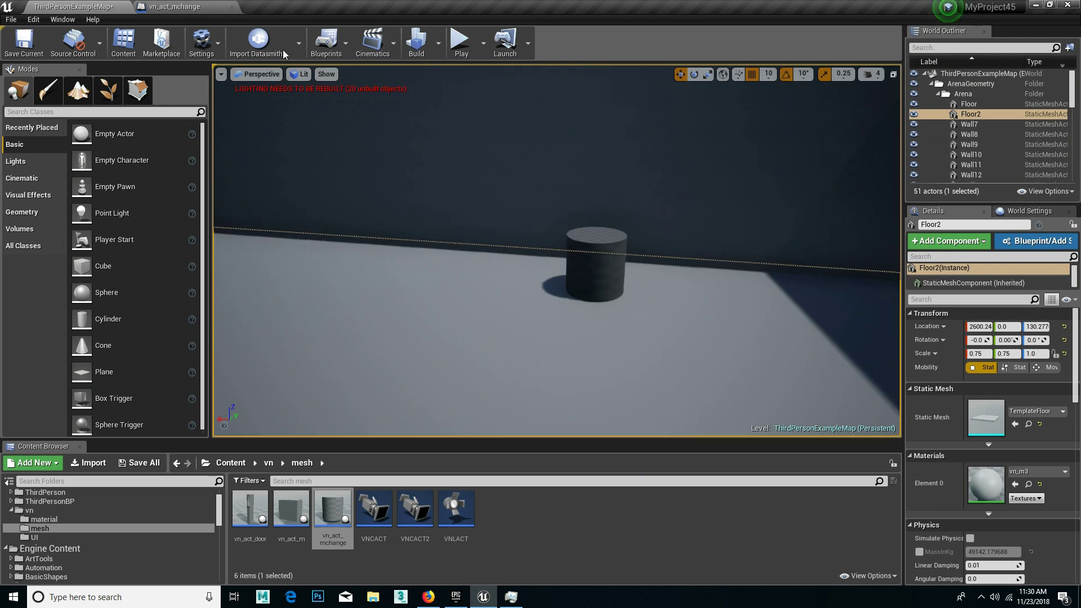
click(177, 6)
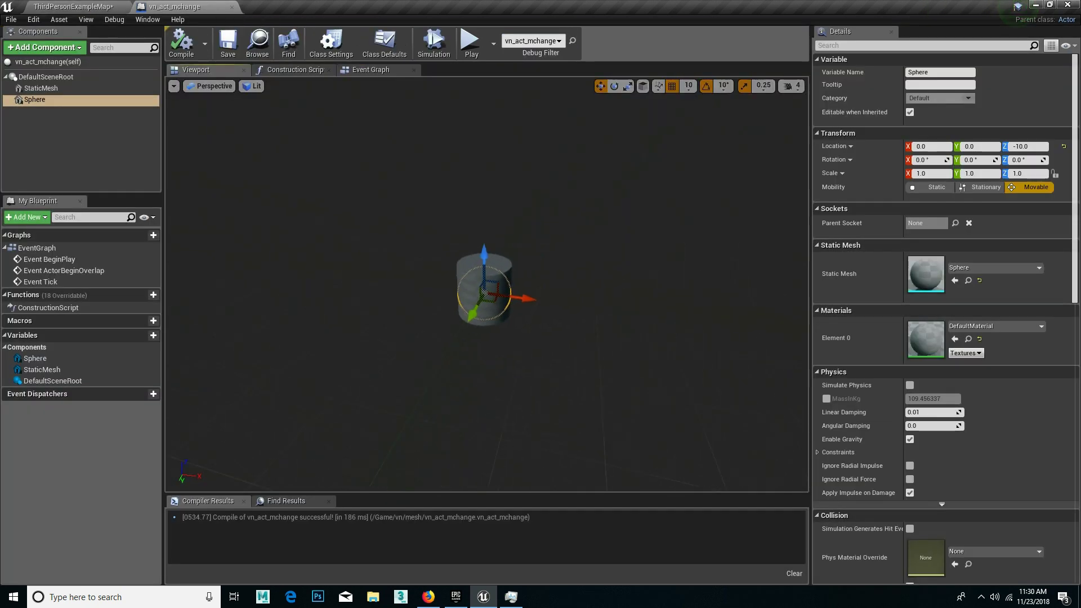
- Delete the default BeginPlay, overlap and tick event nodes from the Event Graph
drag(549, 388, 548, 388)
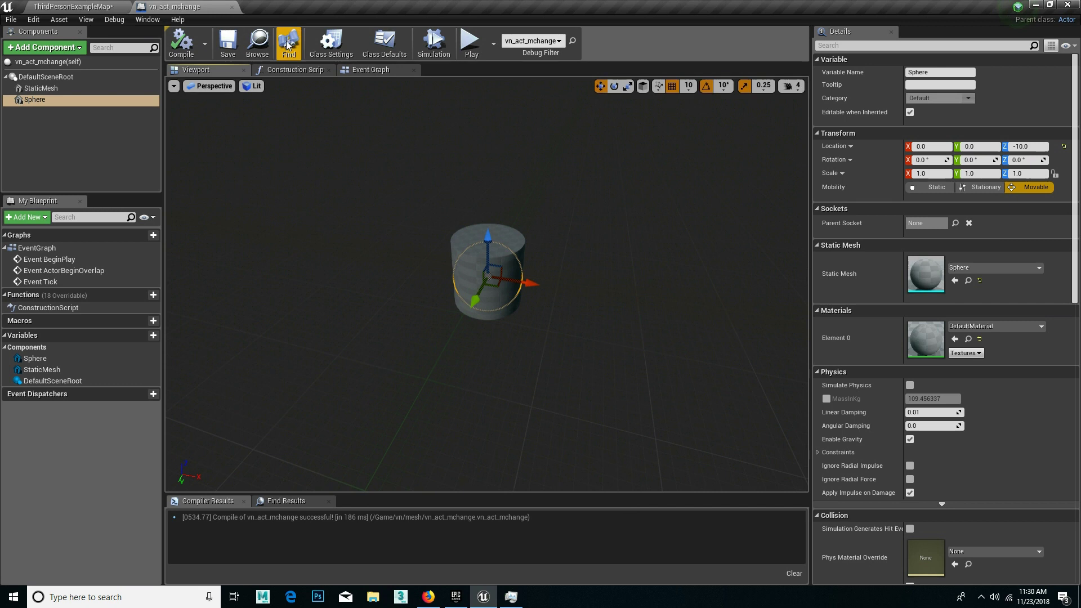
click(283, 70)
click(388, 72)
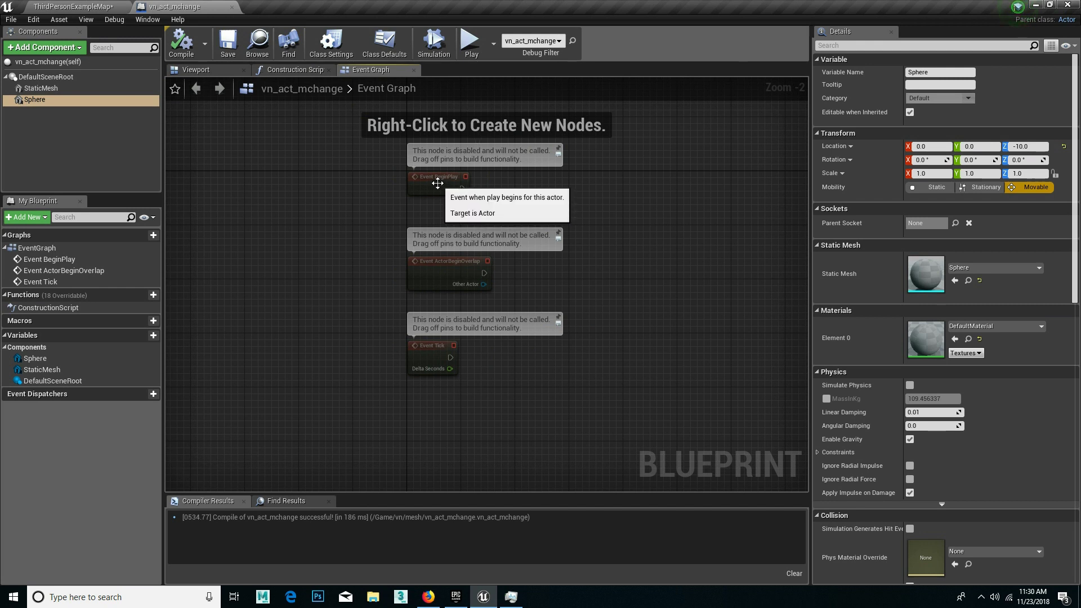
drag(438, 183, 306, 191)
drag(358, 244, 515, 407)
key(Delete)
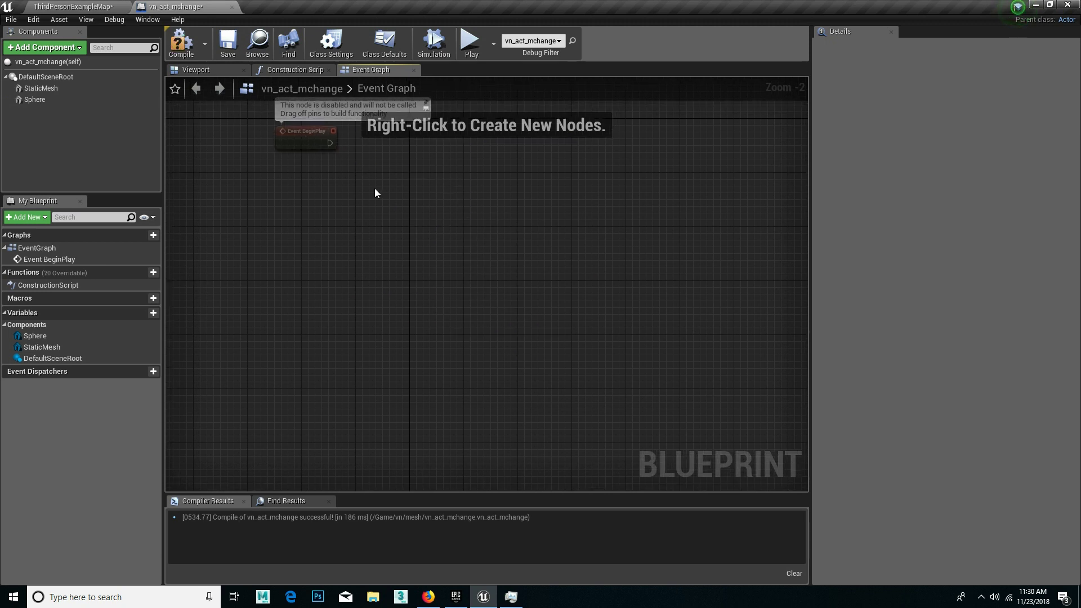
right_drag(374, 188, 399, 234)
drag(355, 198, 343, 212)
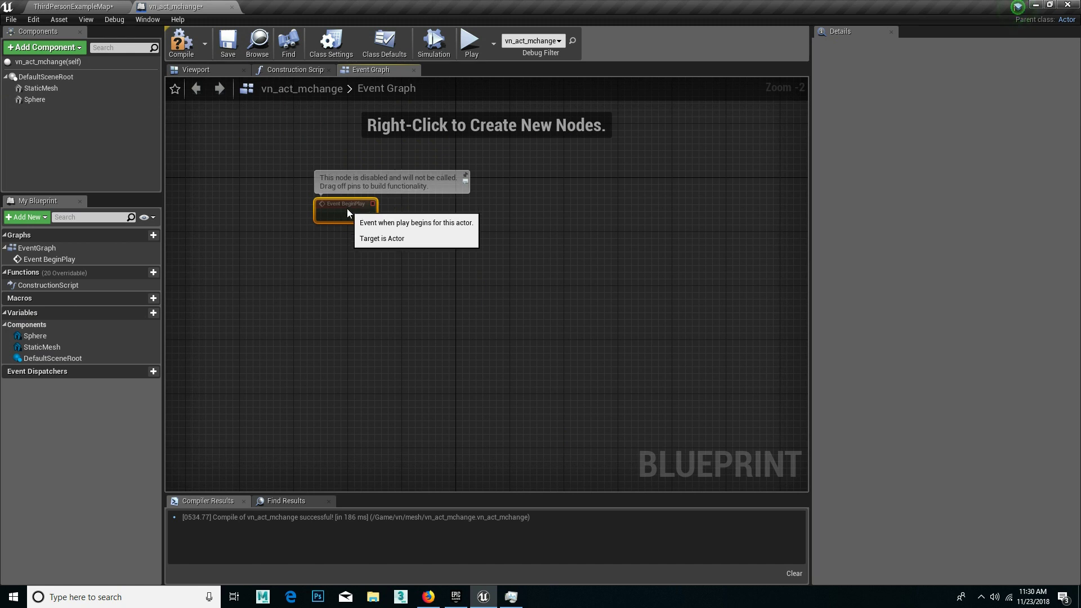
key(Delete)
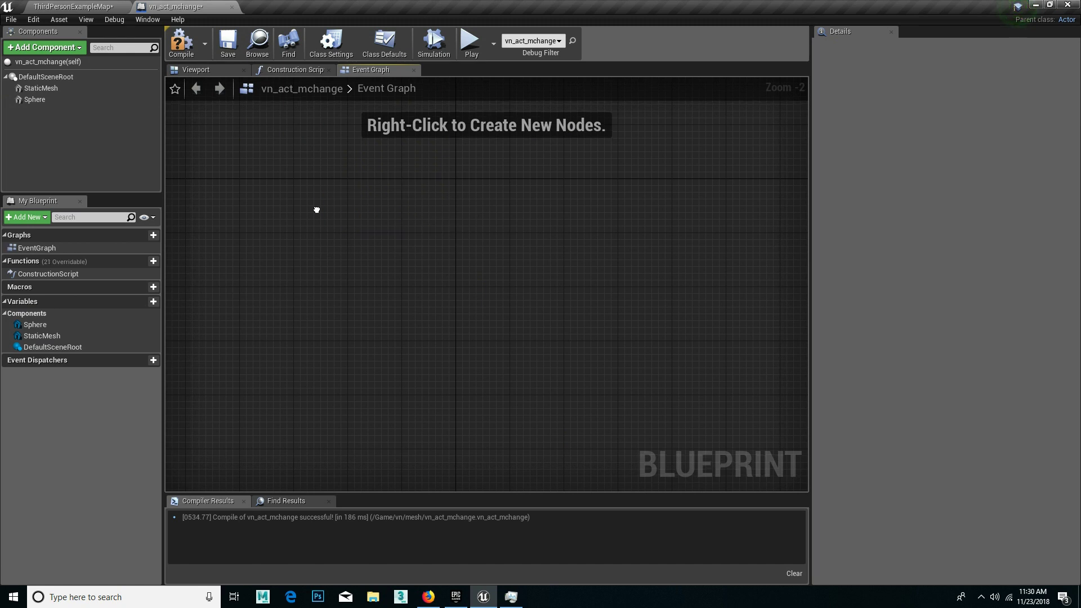
- Add an Event BeginPlay node by searching 'even', then delete it again
right_click(316, 210)
text(even)
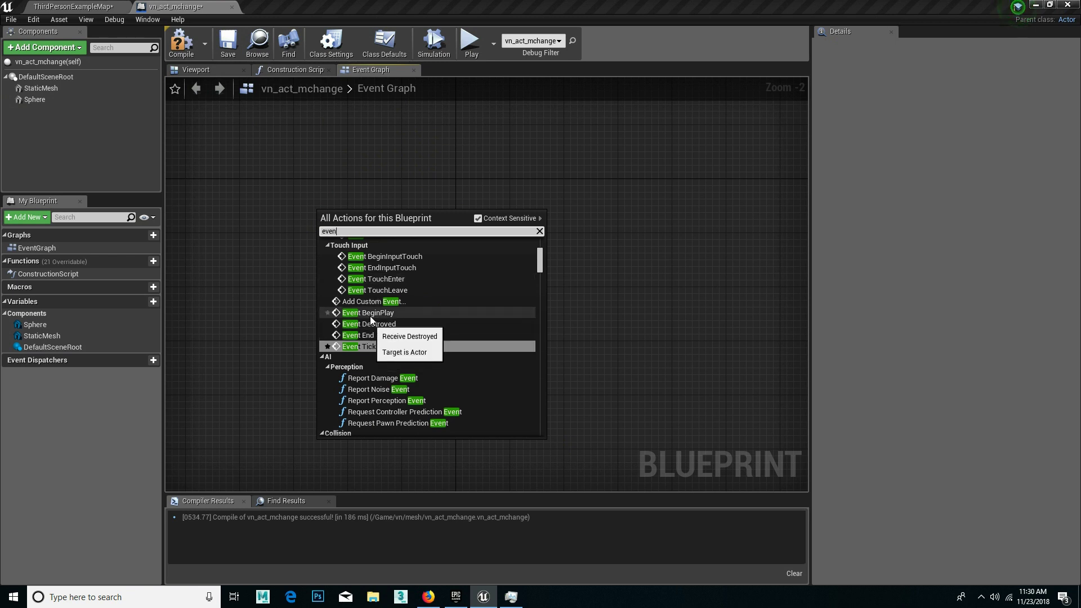
click(370, 311)
mouse_move(340, 228)
mouse_down()
mouse_move(237, 143)
mouse_move(230, 158)
mouse_up()
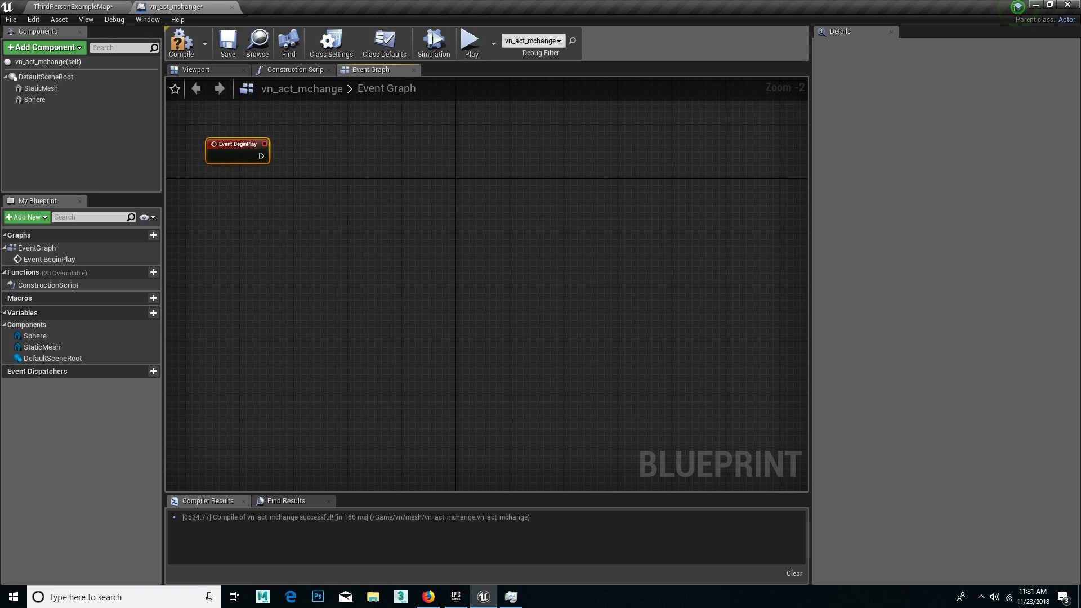
right_drag(383, 260, 421, 268)
key(Delete)
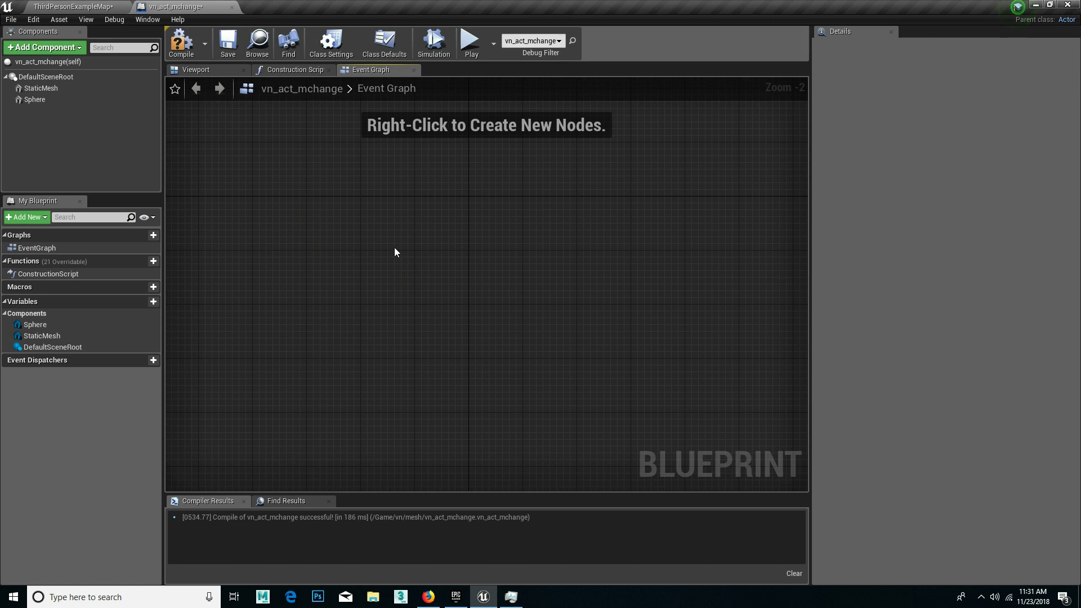
right_drag(394, 248, 429, 227)
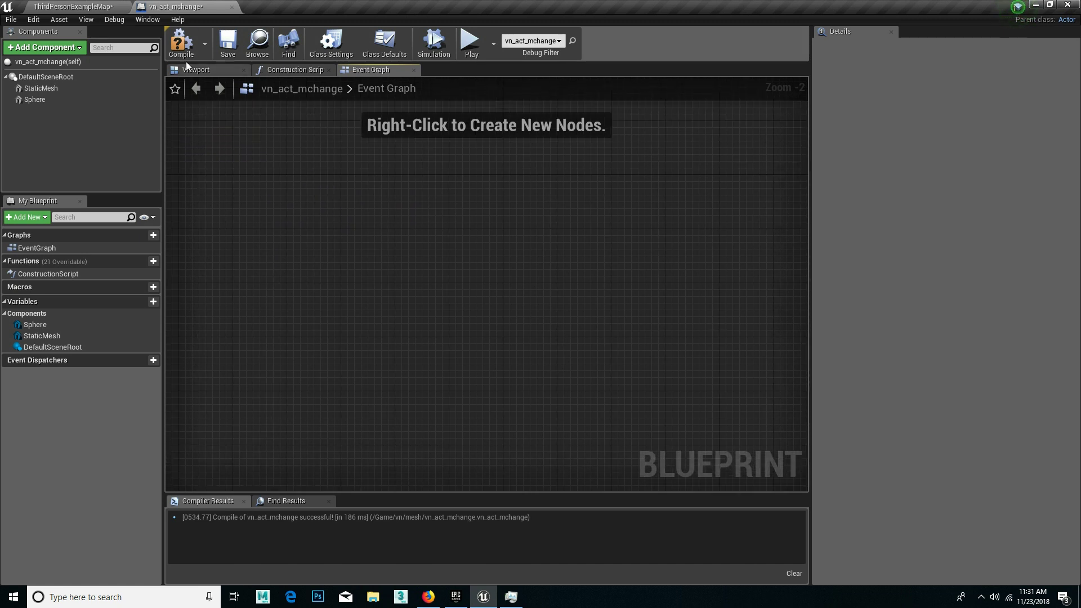
click(74, 7)
- Open the VN_UI widget from the UI folder in the Content Browser
click(48, 549)
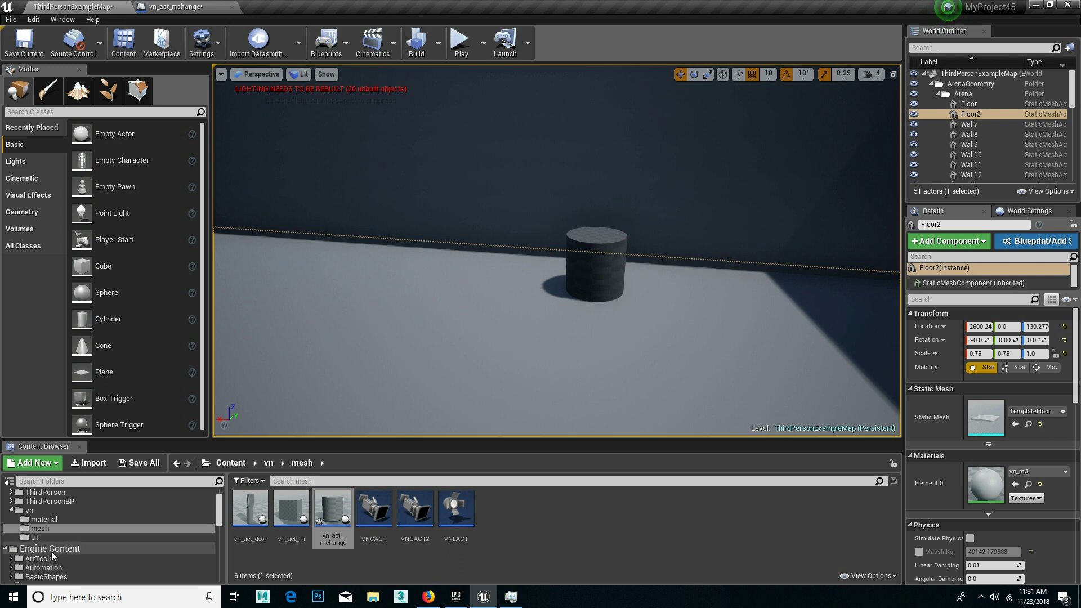
click(35, 537)
double_click(266, 513)
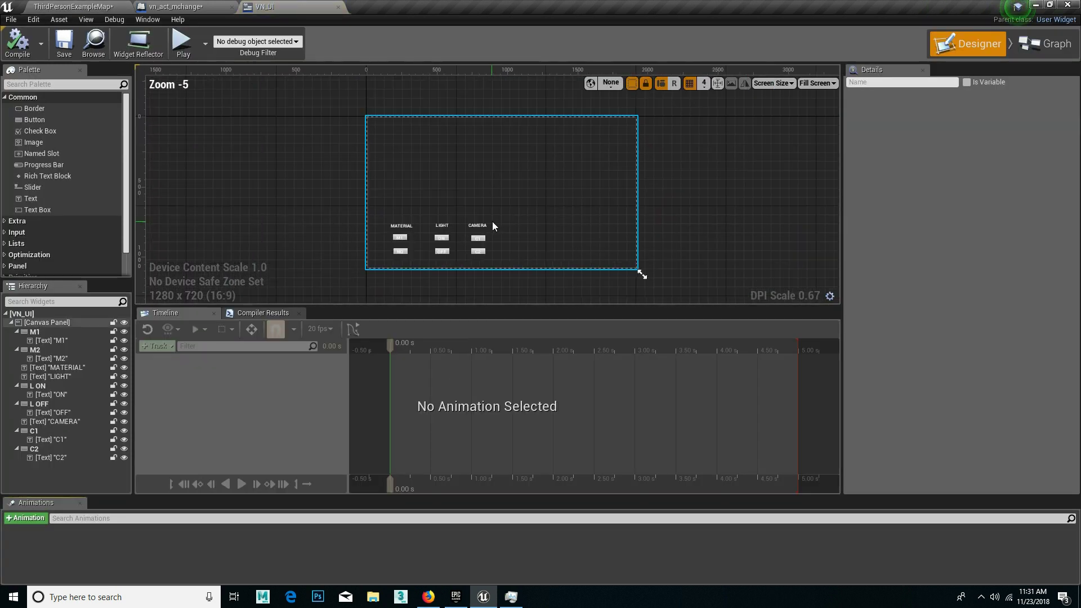
scroll(492, 221, up, 5)
- Duplicate the CAMERA heading, place it to the right, and change its text to MESH
click(443, 218)
scroll(484, 236, down, 1)
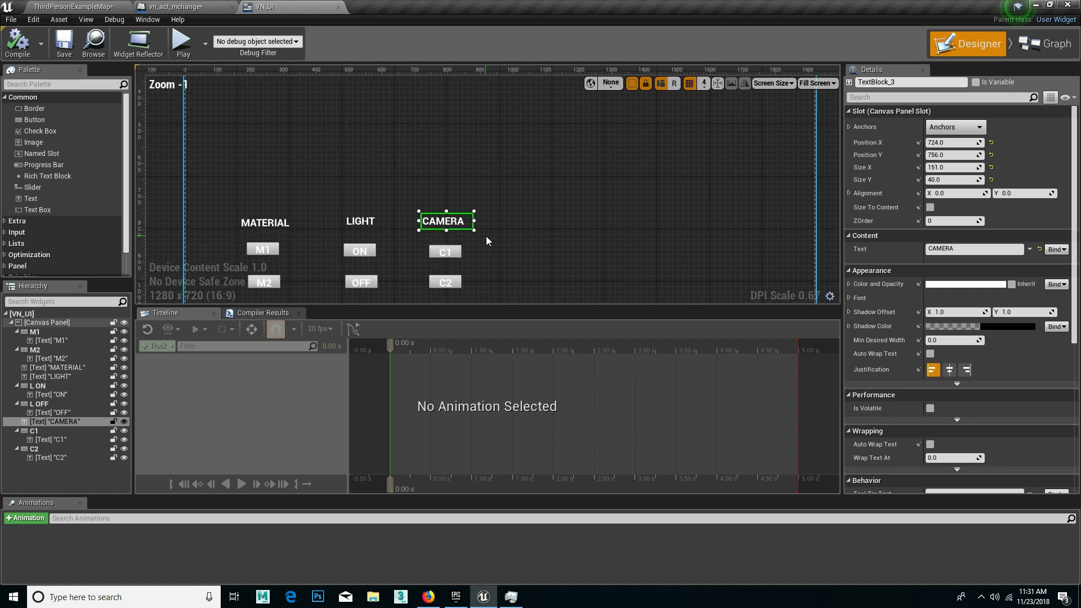
key(ctrl+d)
drag(498, 230, 538, 233)
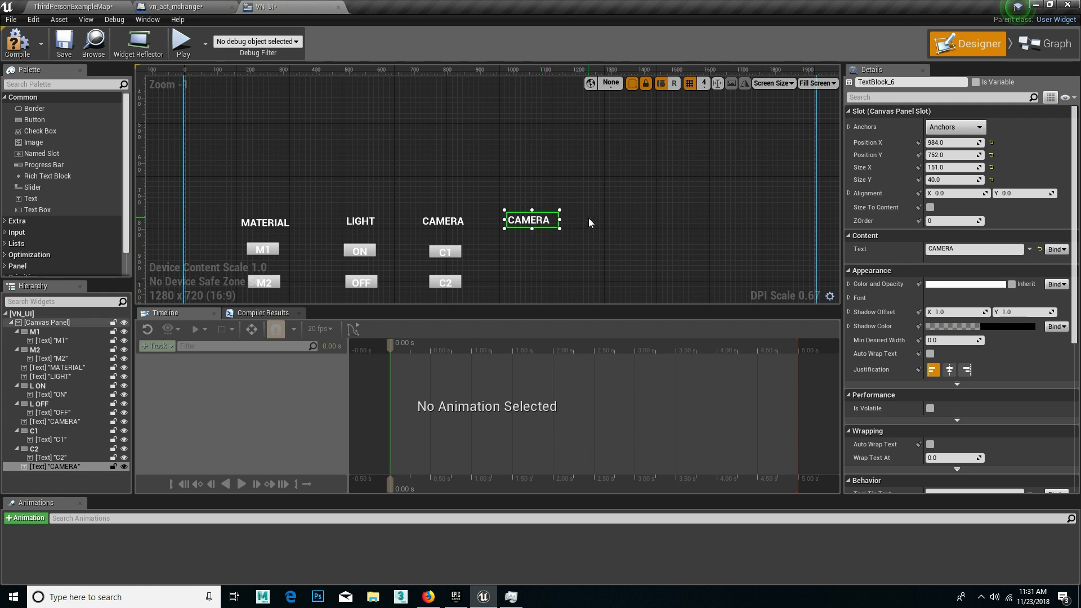
click(930, 248)
key(ctrl+a)
text(M)
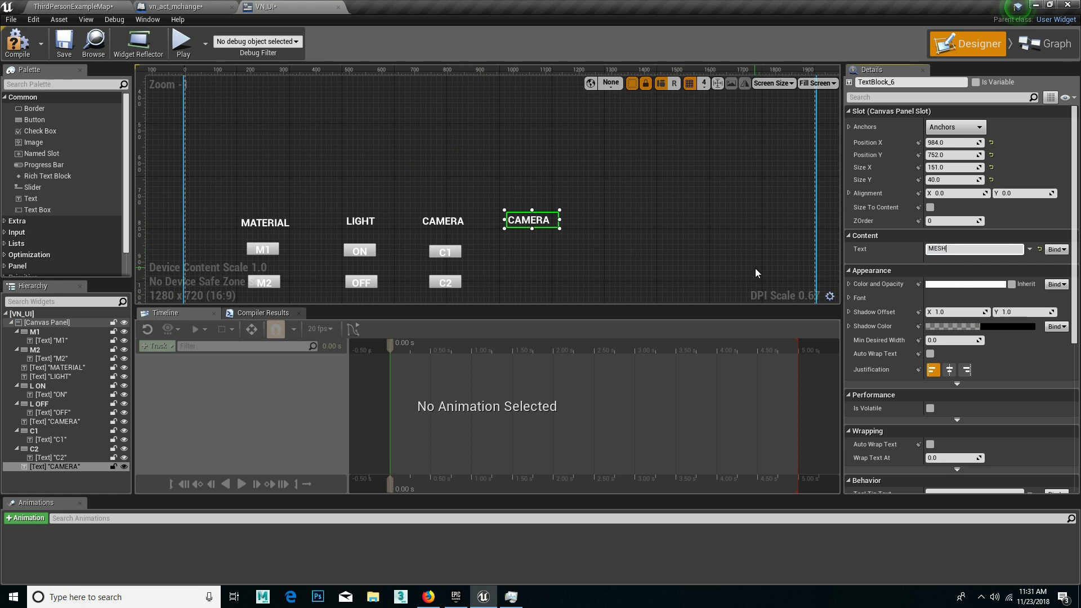
click(580, 243)
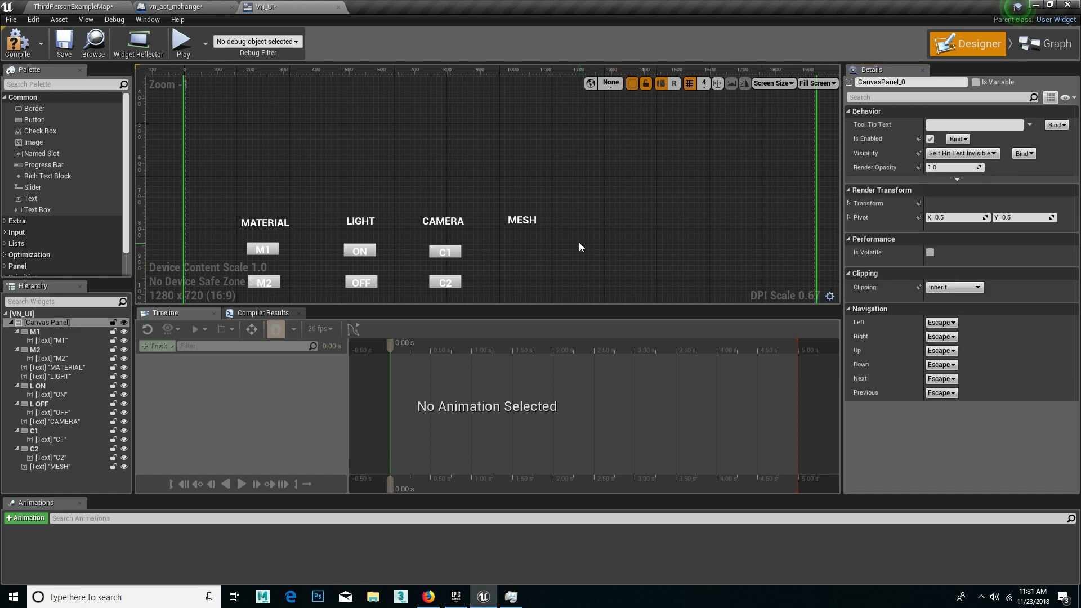
click(531, 225)
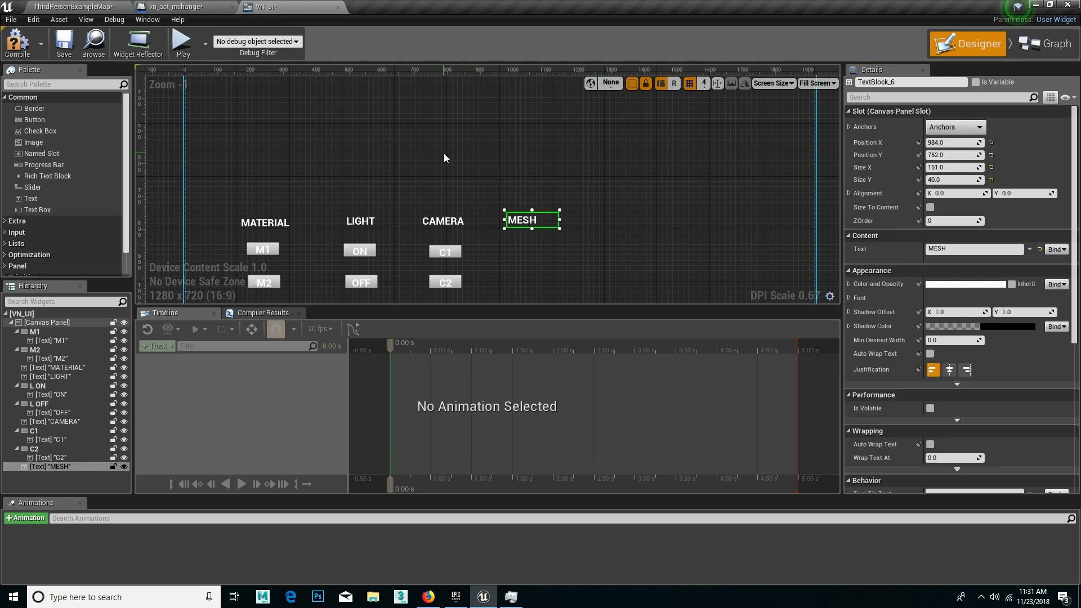
- Place two buttons under MESH and paste the C1 label into the upper one, renamed M1
mouse_move(35, 124)
mouse_down()
mouse_move(480, 224)
mouse_move(513, 244)
mouse_up()
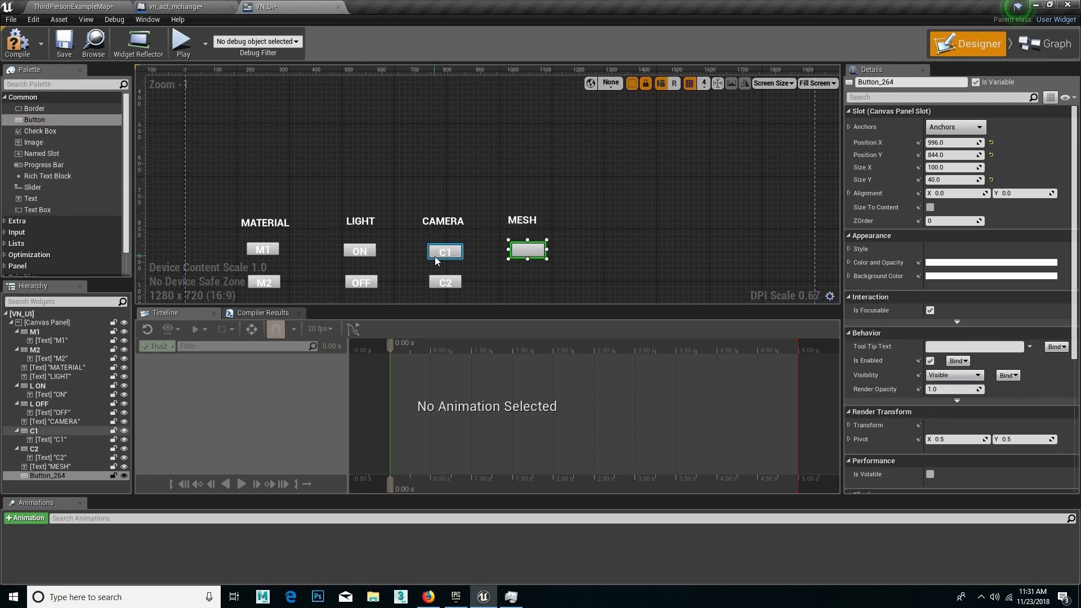
mouse_move(35, 119)
mouse_down()
mouse_move(518, 294)
mouse_move(512, 278)
mouse_up()
click(446, 252)
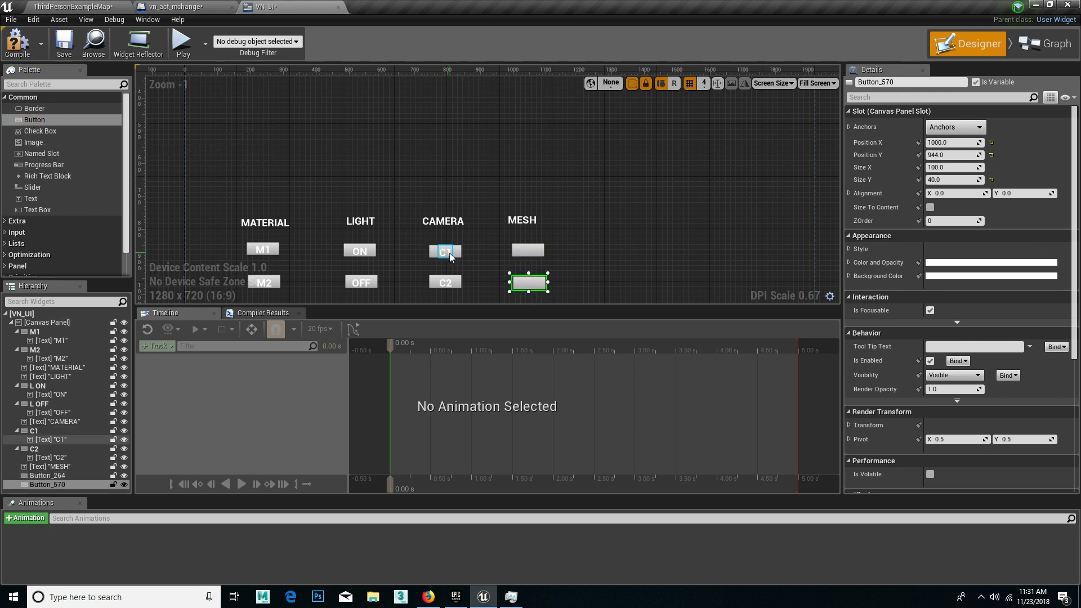
click(530, 250)
key(ctrl+v)
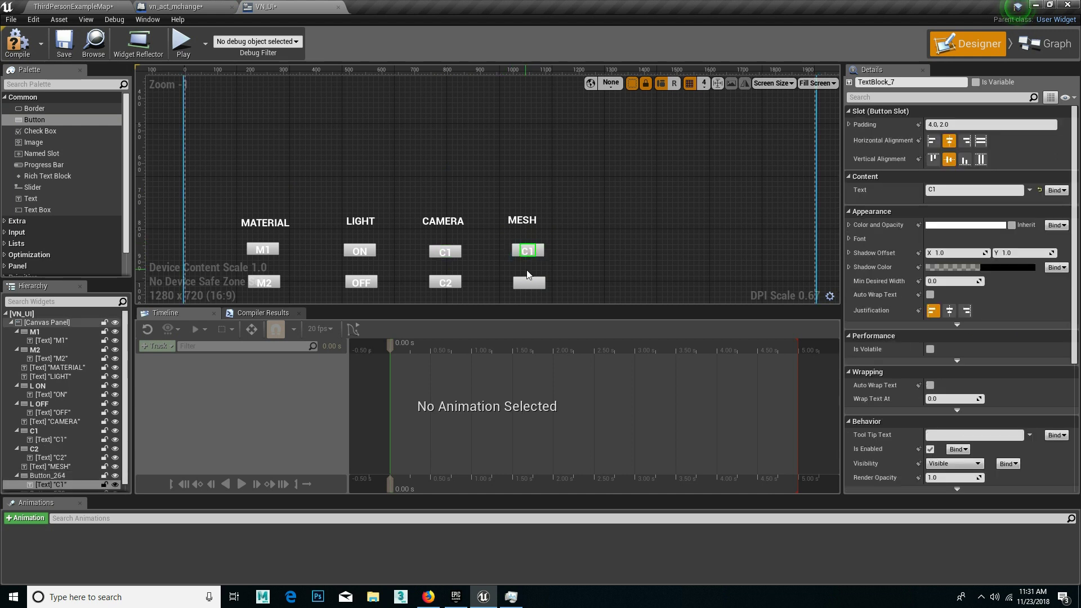
click(958, 190)
text(M)
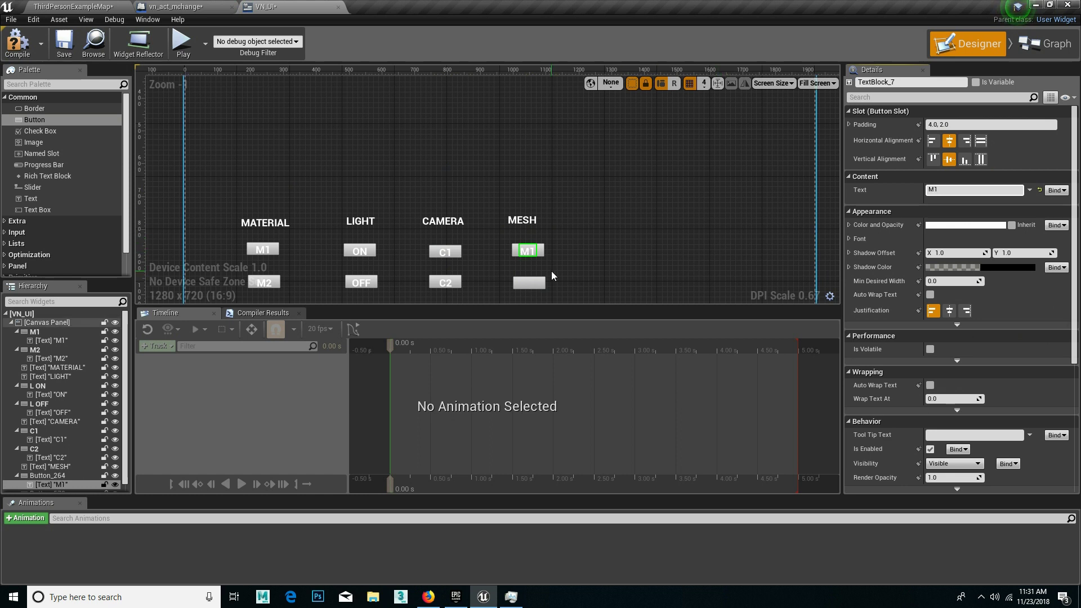
- Paste the M1 label into the lower button and change its text to M2
click(539, 252)
click(529, 252)
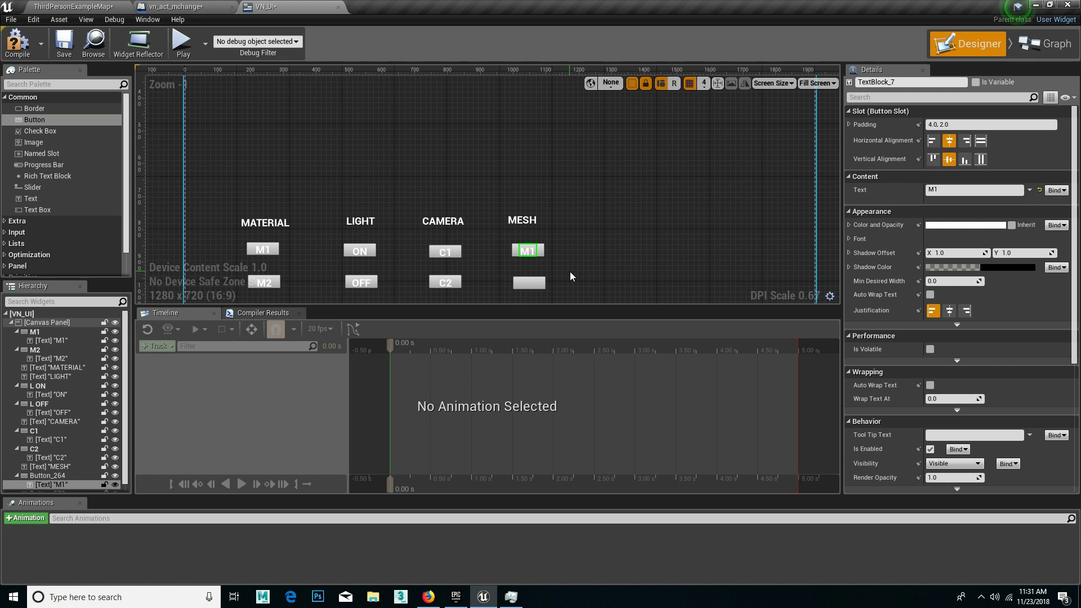
key(ctrl+v)
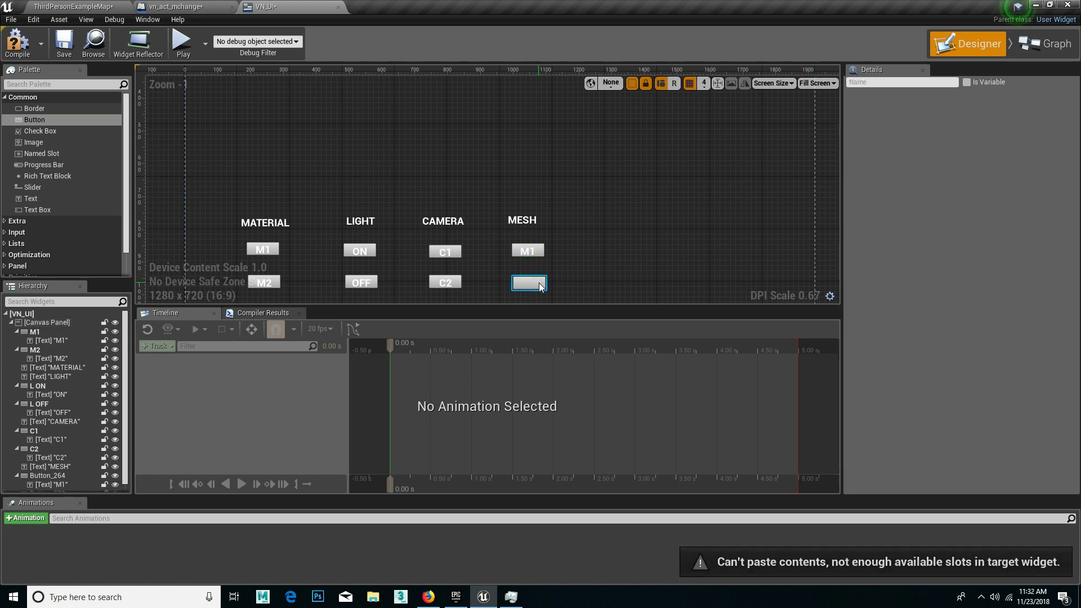
click(540, 285)
key(ctrl+v)
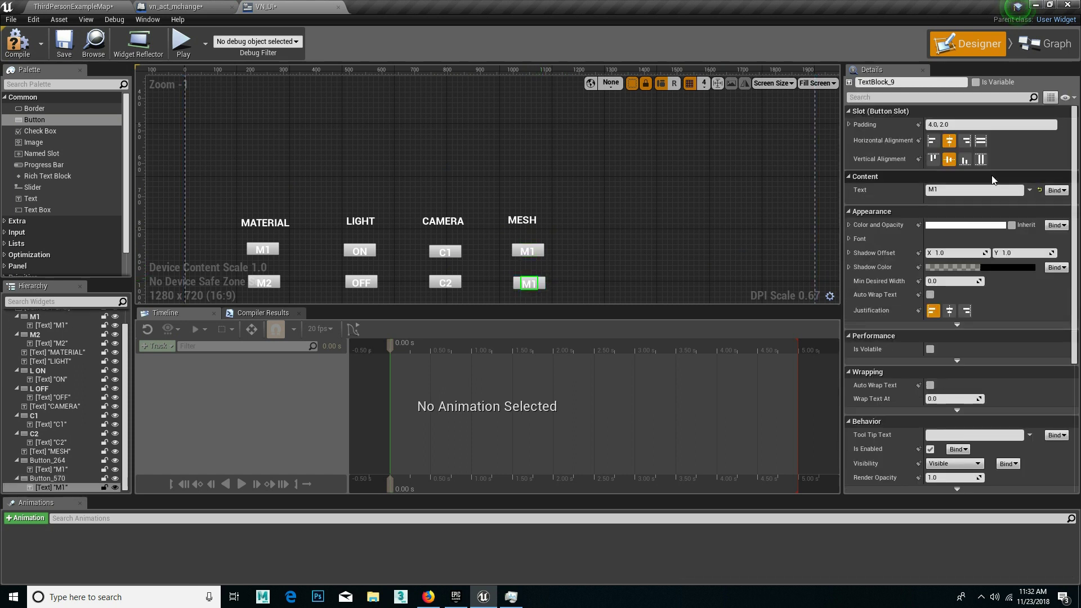
text(2)
key(Return)
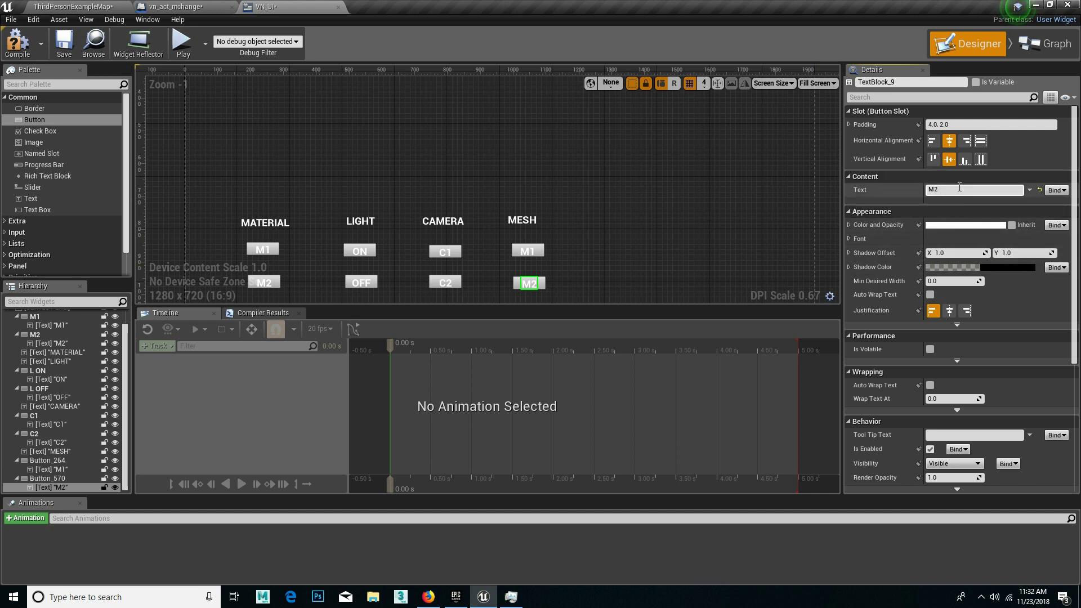
key(BackSpace)
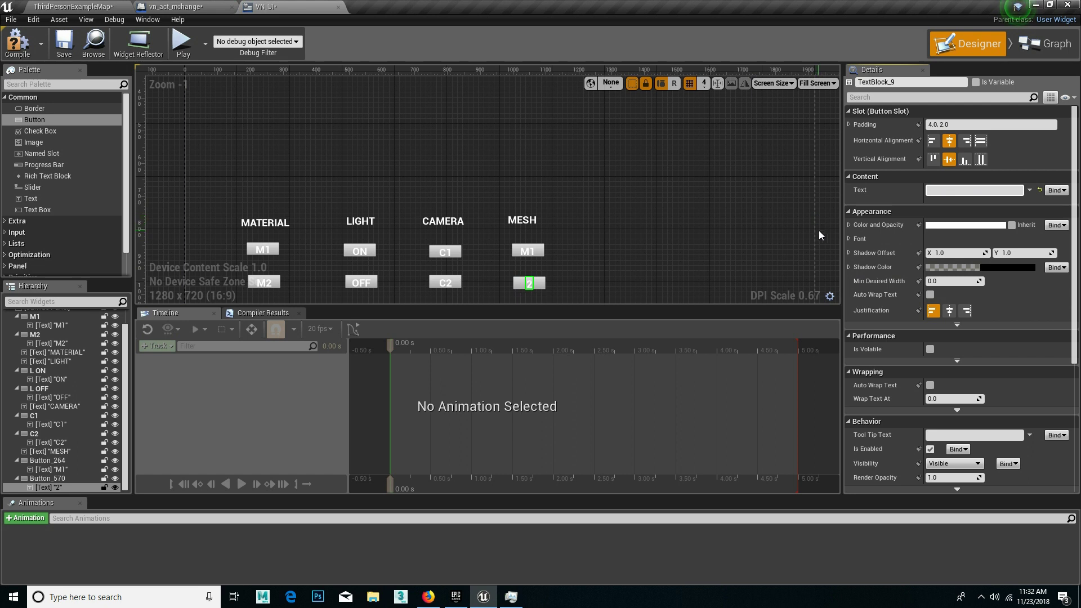
key(BackSpace)
text(M2)
click(677, 231)
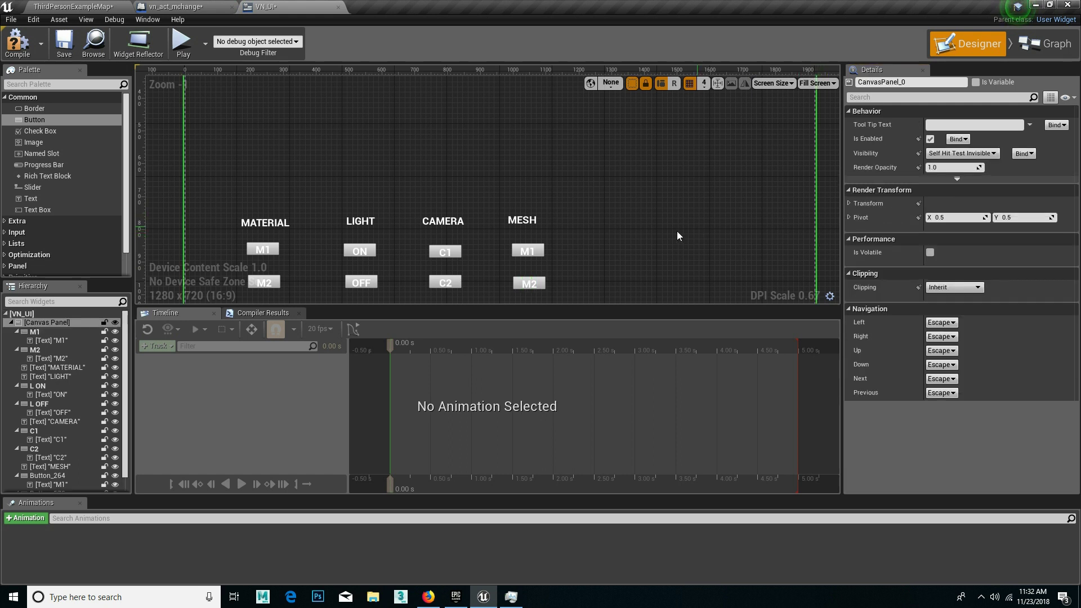
- Nudge the MESH heading right so it sits centred over the M1 and M2 buttons
click(535, 222)
drag(534, 224, 563, 242)
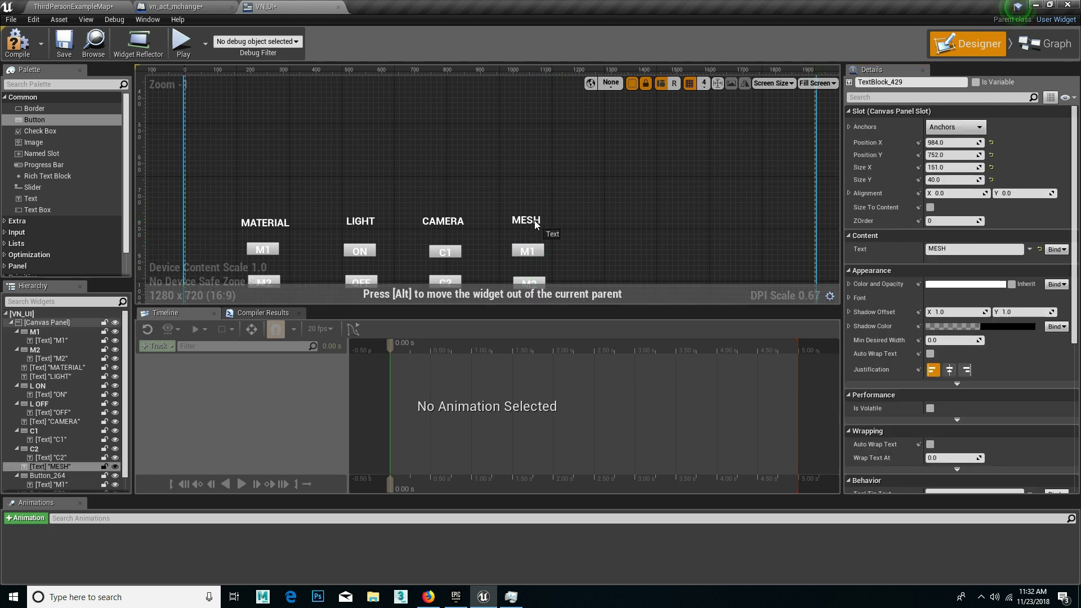
click(563, 245)
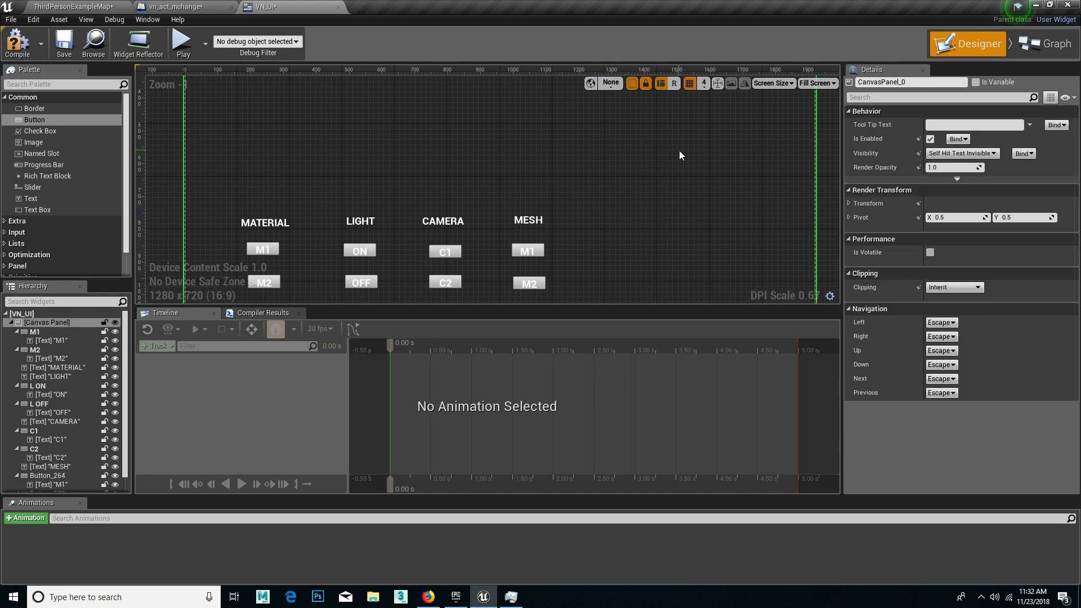
- Check vn_act_mchange's Viewport and Event Graph, then return to the VN_UI designer
click(177, 7)
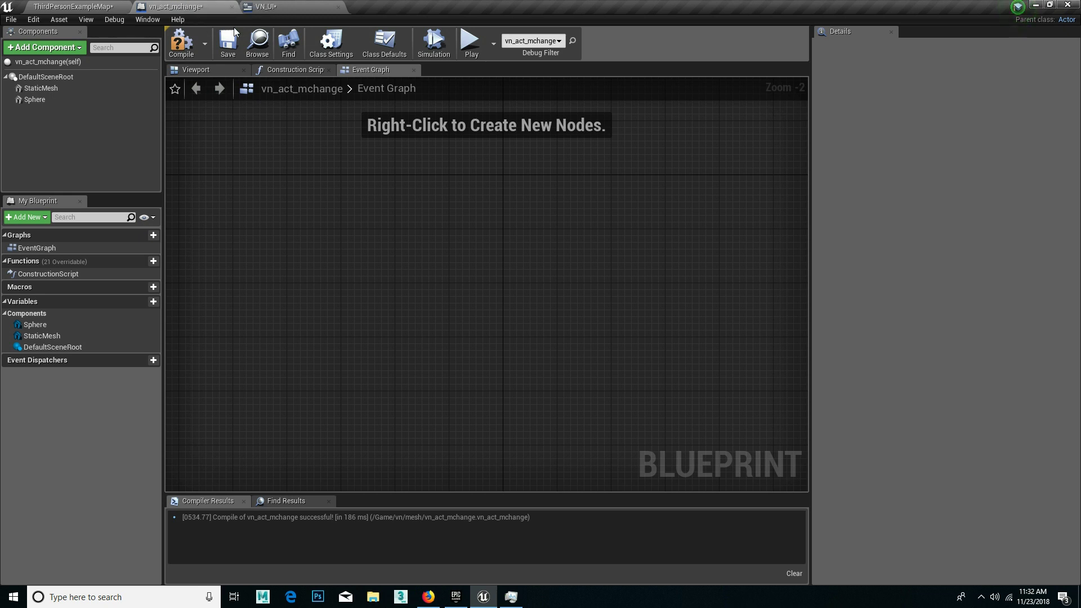
click(205, 72)
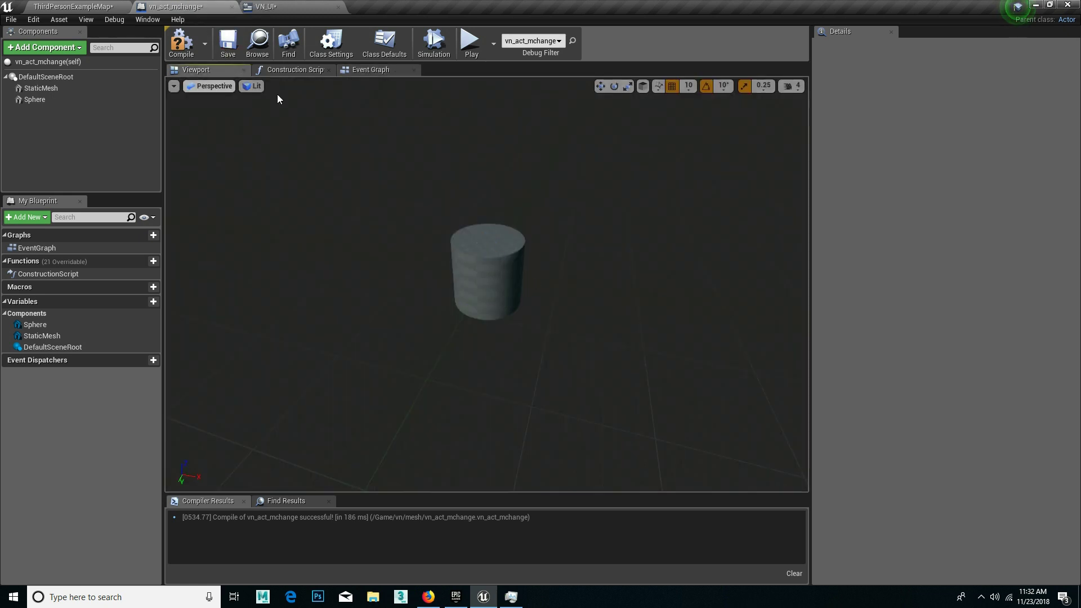
click(380, 71)
scroll(507, 283, down, 5)
drag(483, 228, 607, 439)
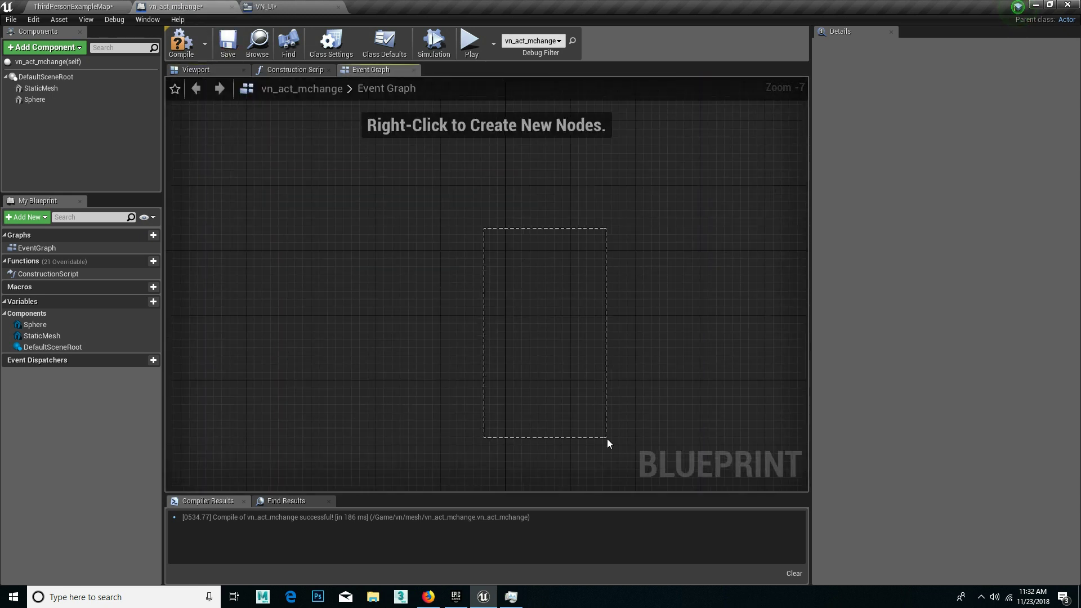
drag(380, 304, 470, 339)
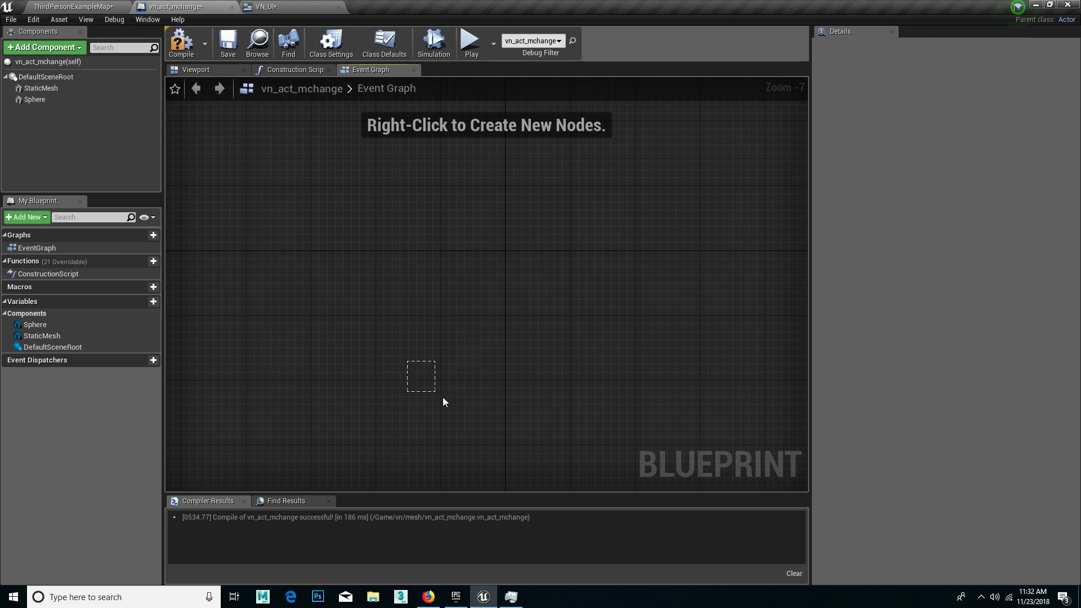
click(265, 6)
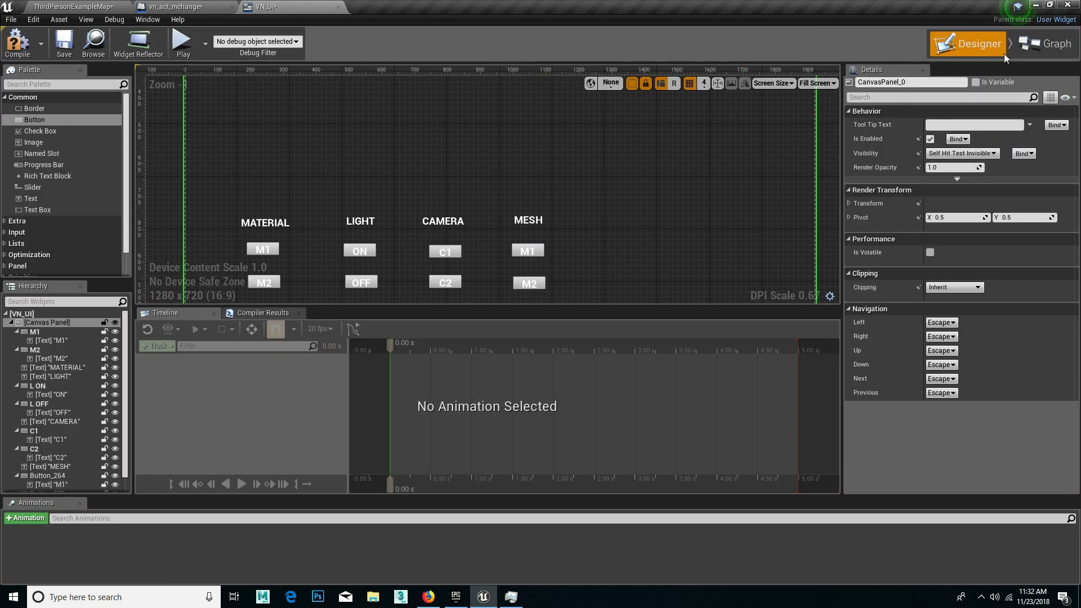
- Rename the MESH M1 button widget Button_264 to mesh1
scroll(44, 419, down, 1)
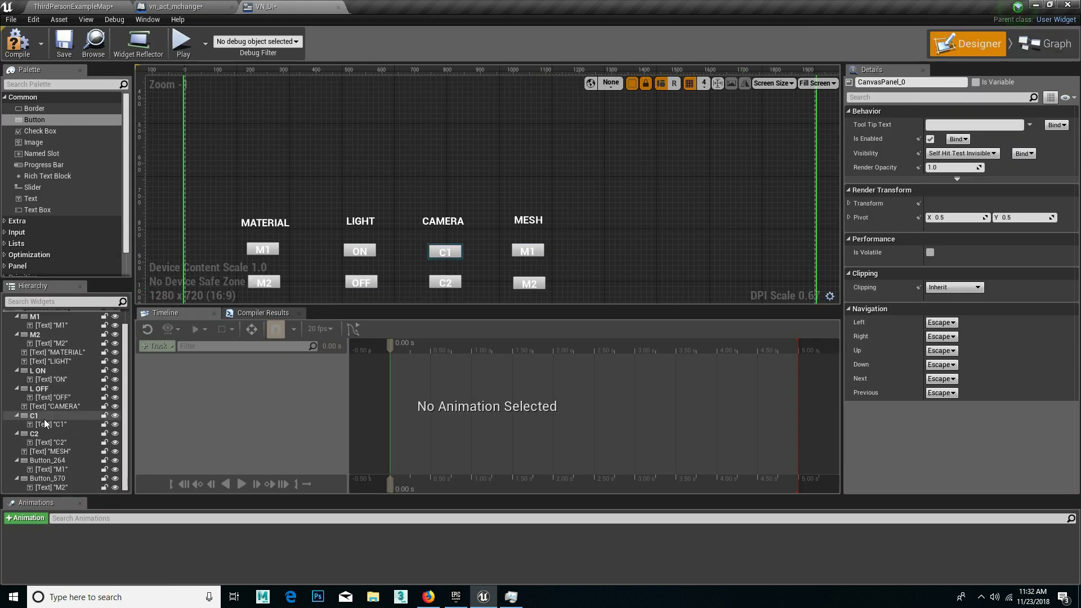
click(45, 461)
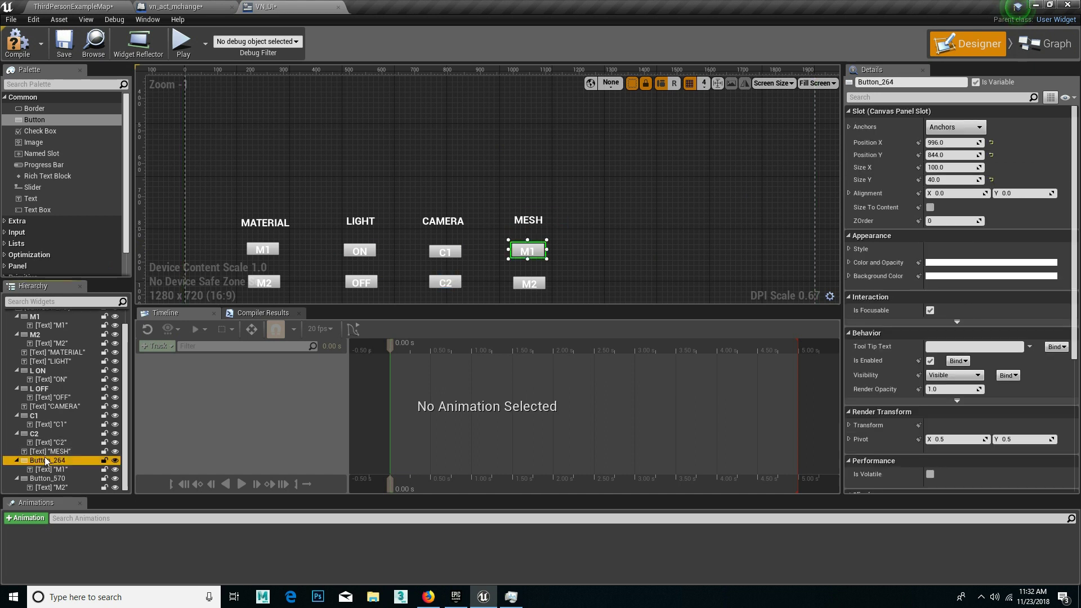
right_click(45, 461)
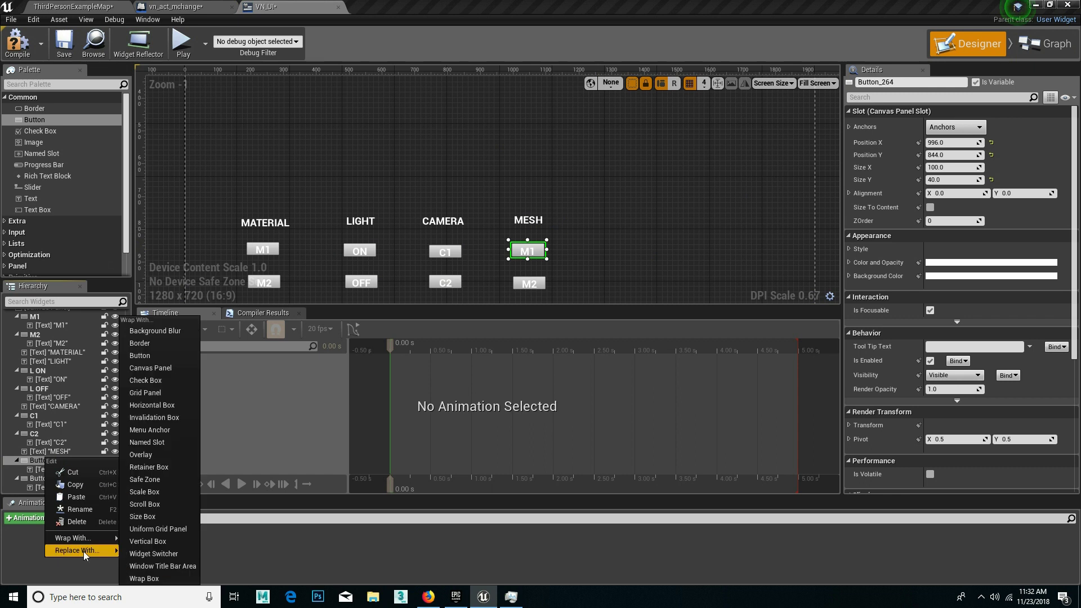
click(54, 463)
double_click(54, 462)
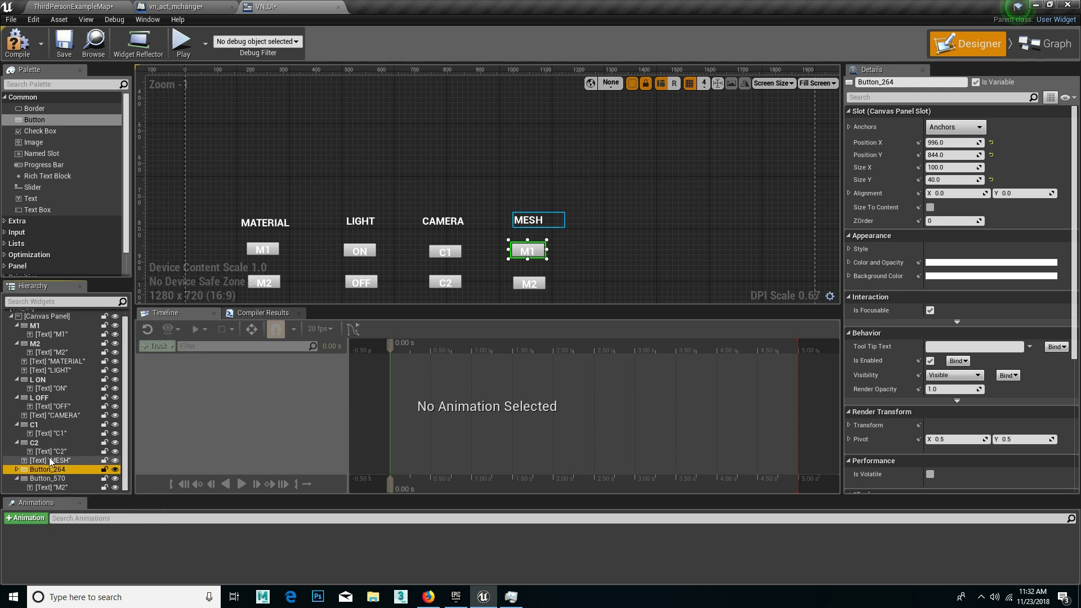
text(m1)
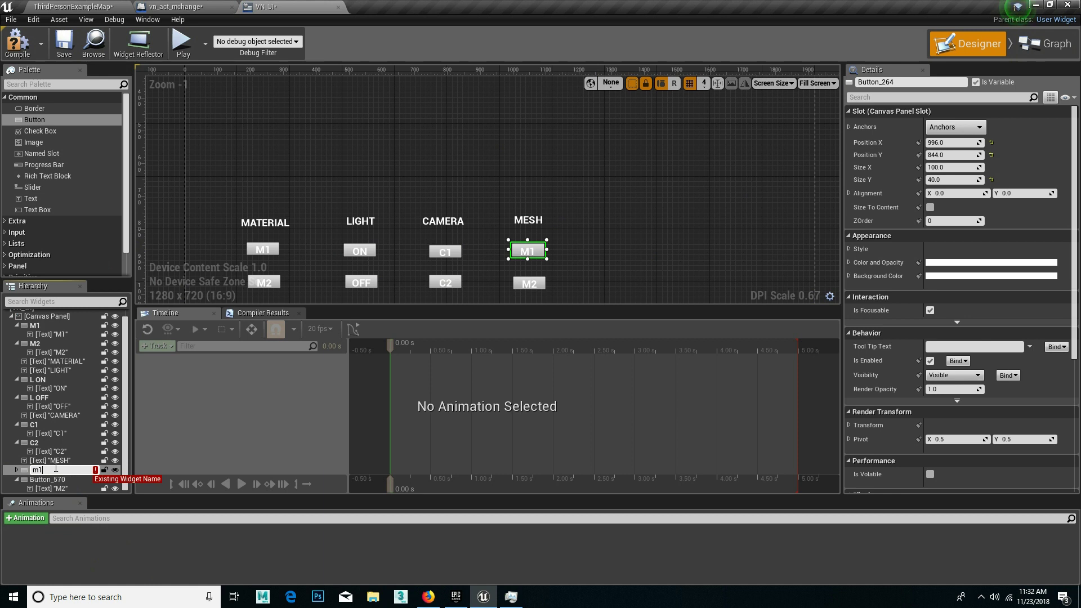
text(esh)
double_click(55, 468)
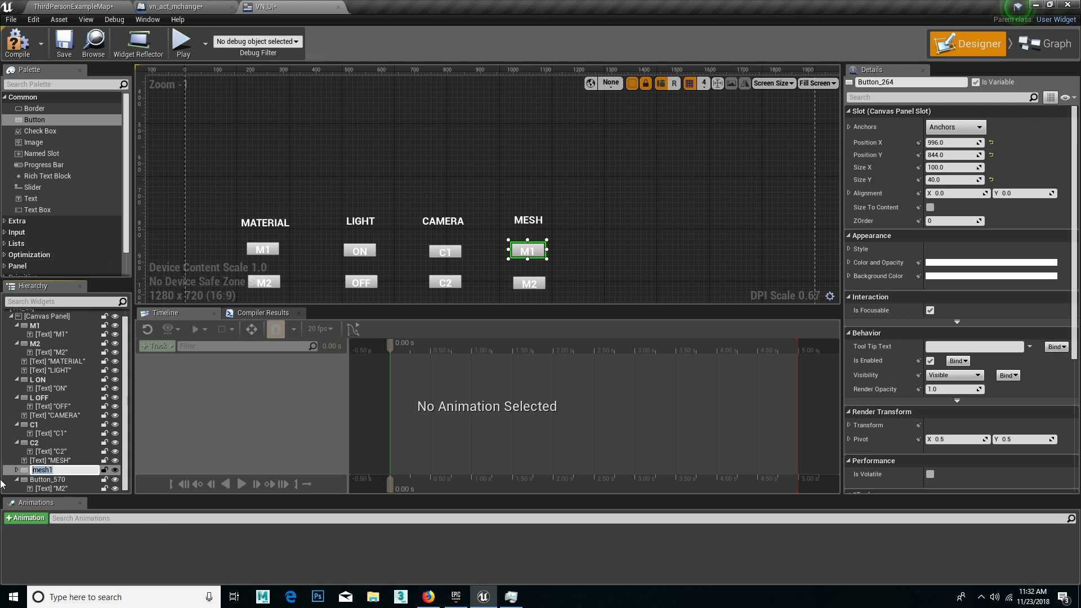
key(Return)
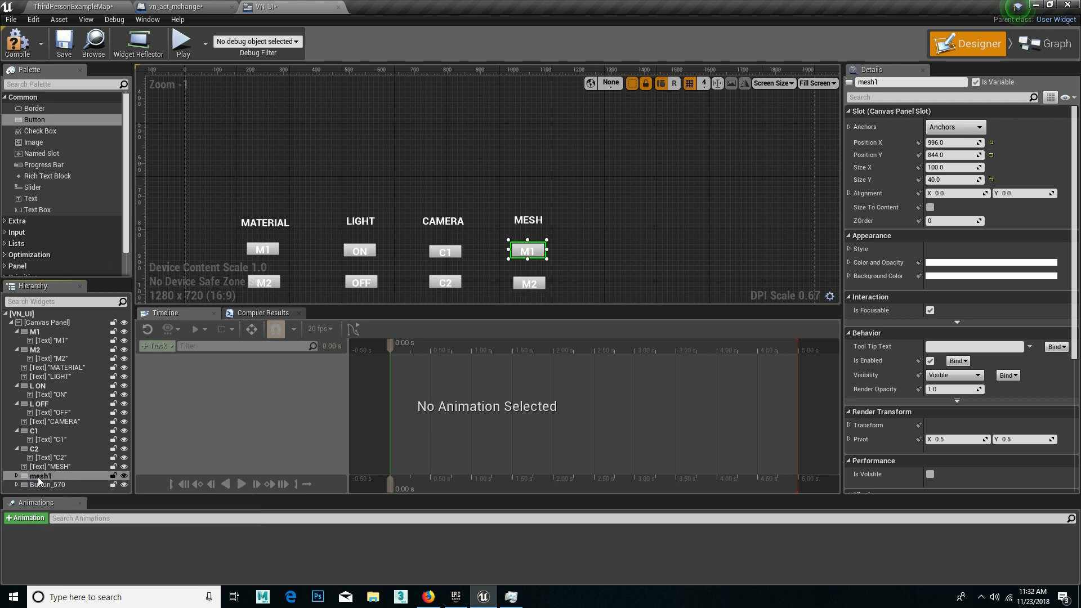
- Rename the M2 button widget Button_570 to mesh2 and open the VN_UI Event Graph
click(39, 486)
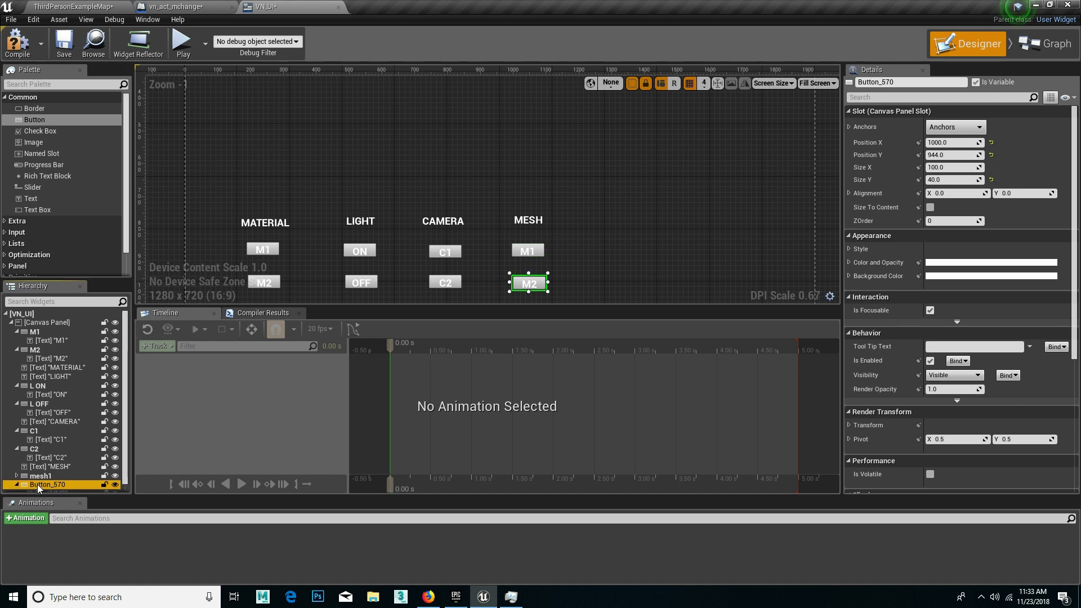
double_click(39, 486)
text(mesh2)
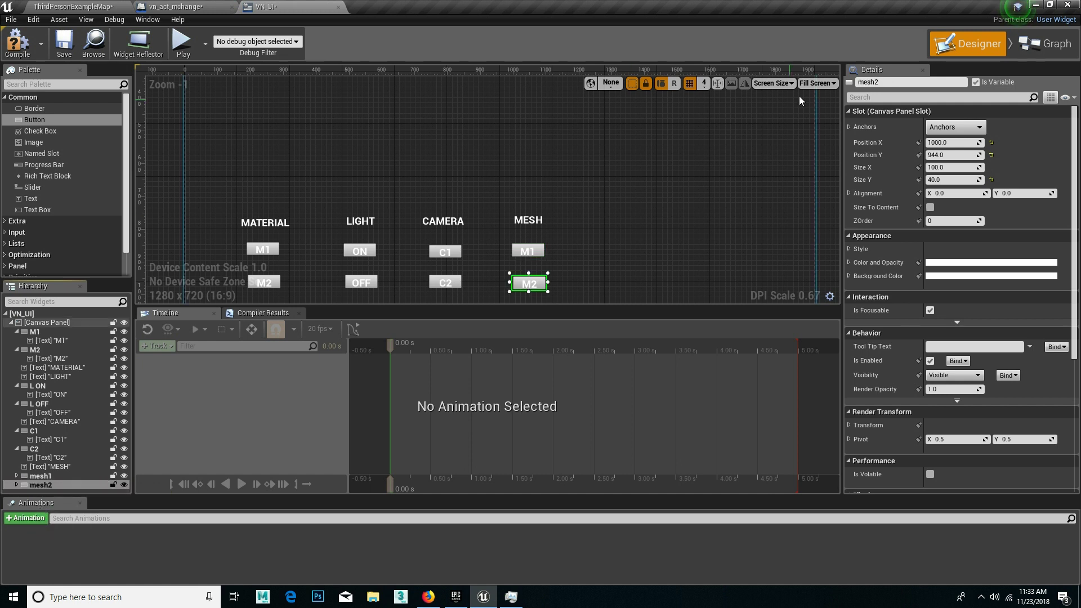
click(1046, 45)
- Add On Clicked events for the mesh1 and mesh2 button variables
scroll(307, 252, down, 3)
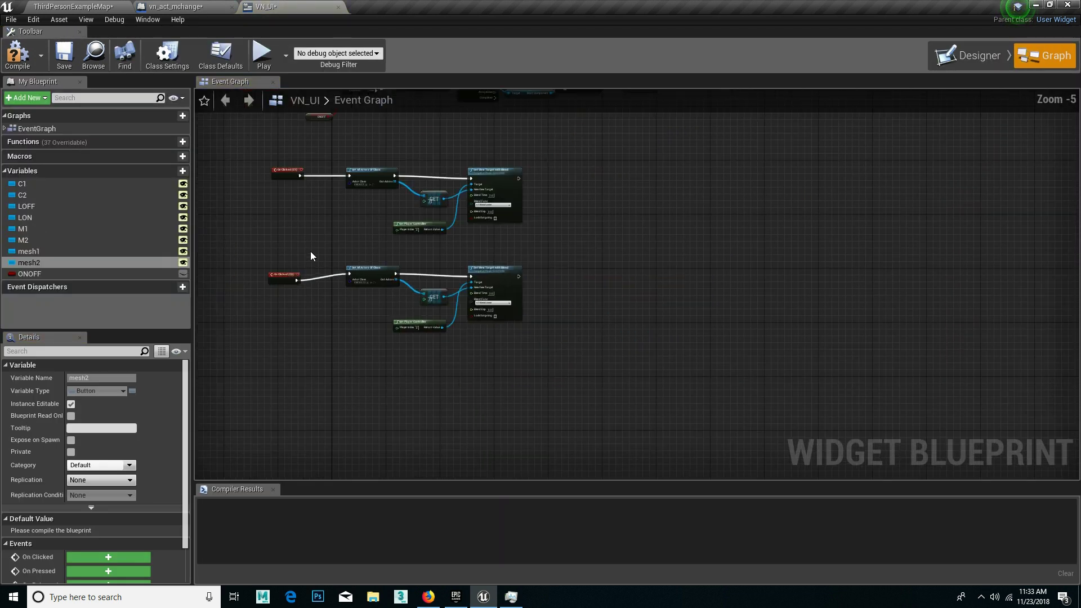
click(33, 250)
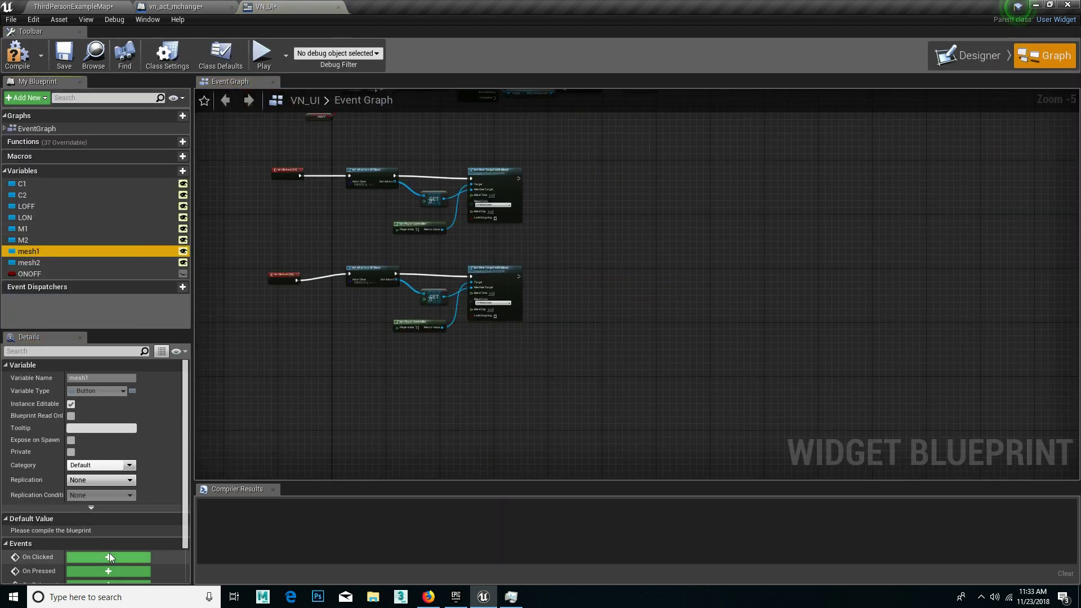
click(108, 557)
click(34, 262)
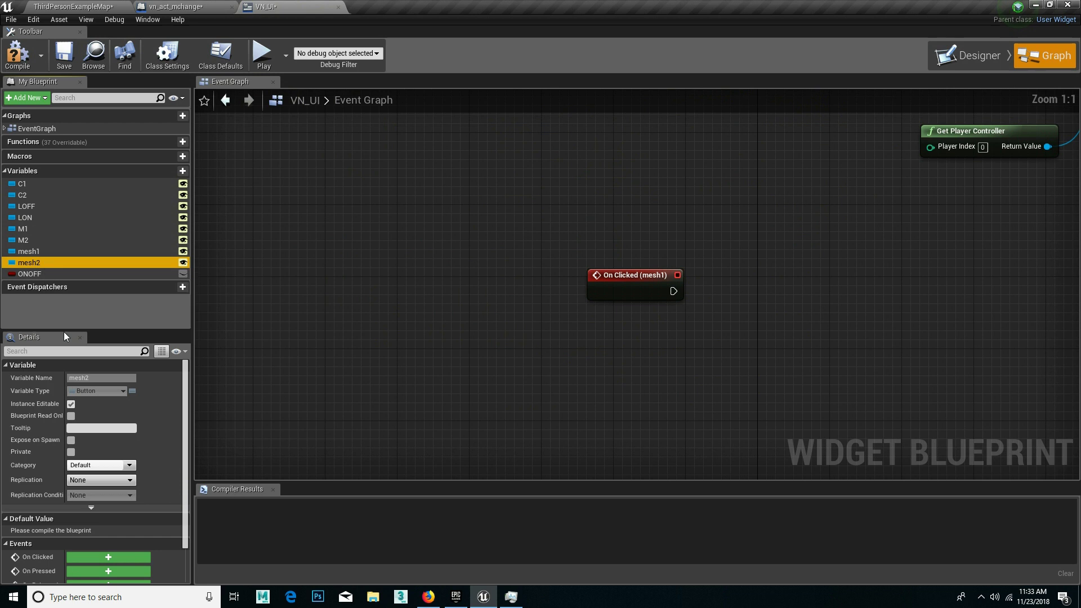
click(110, 560)
mouse_move(753, 193)
right_down()
mouse_move(644, 340)
mouse_move(685, 285)
mouse_move(639, 328)
right_up()
scroll(644, 340, down, 3)
- Connect mesh1's On Clicked to Get All Actors Of Class with Actor Class Vn Act Mchange
click(676, 130)
drag(536, 334, 570, 339)
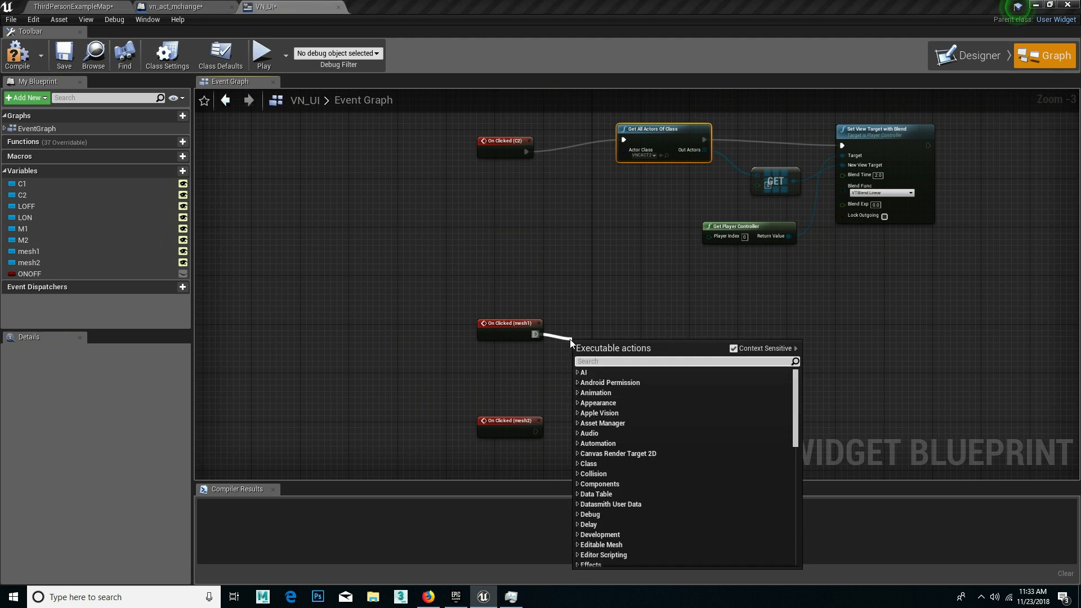
text(get)
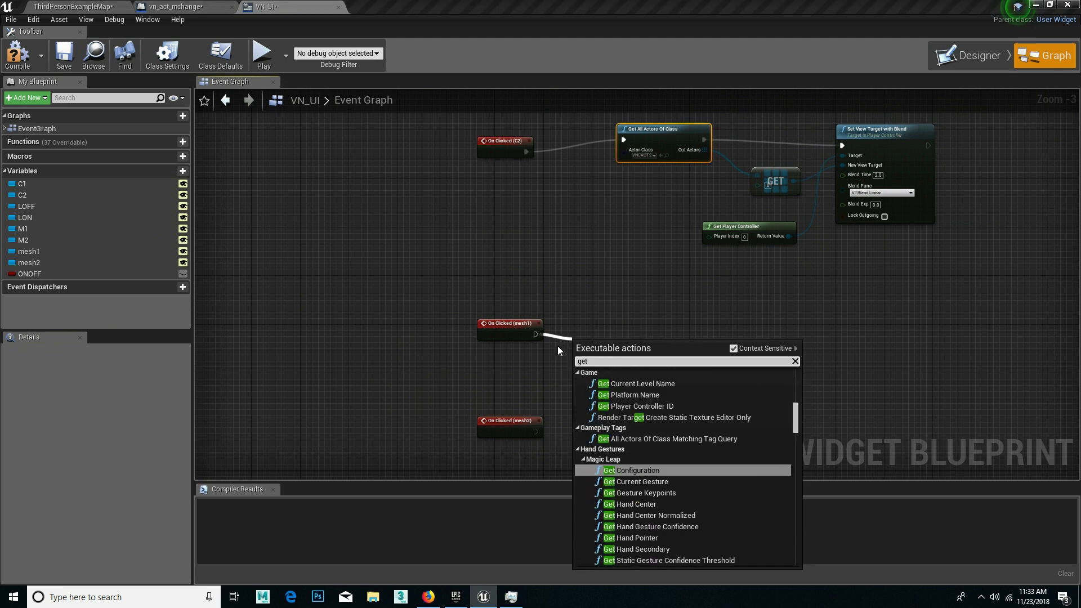
text( all)
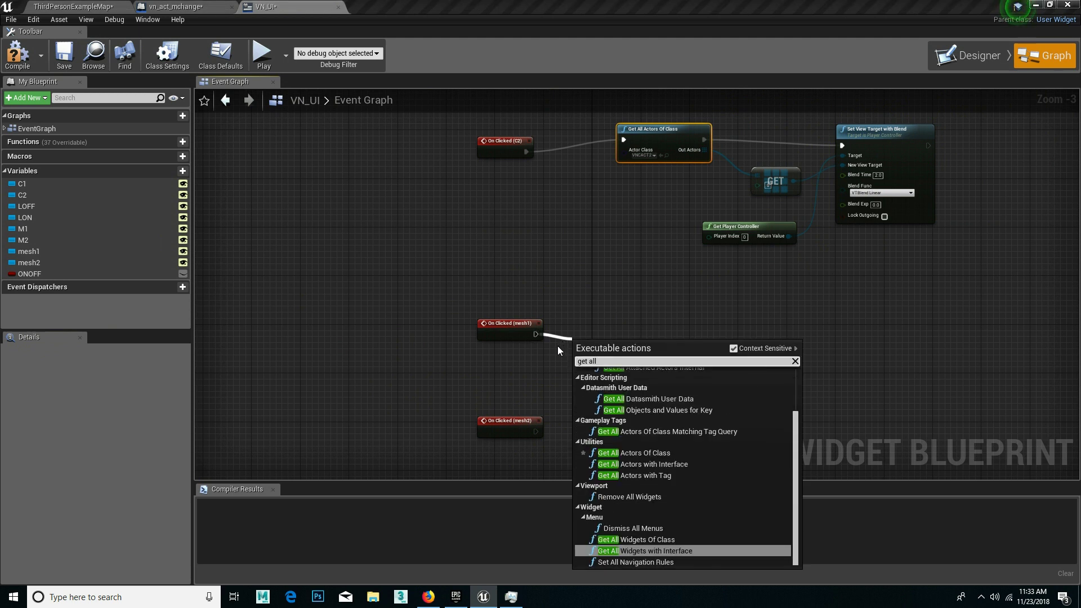
click(637, 453)
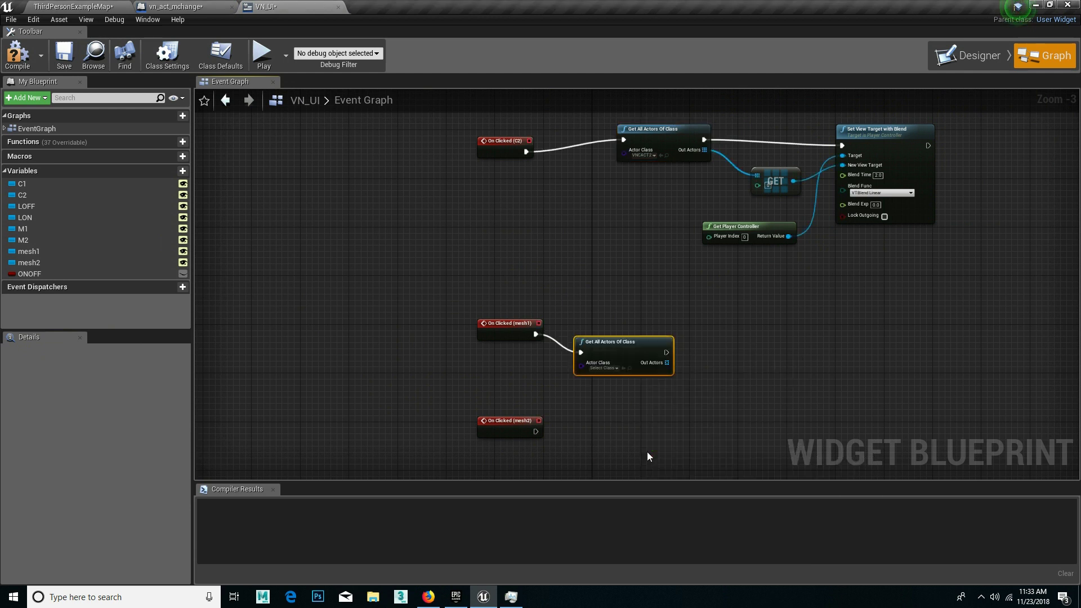
drag(629, 354, 653, 335)
click(636, 349)
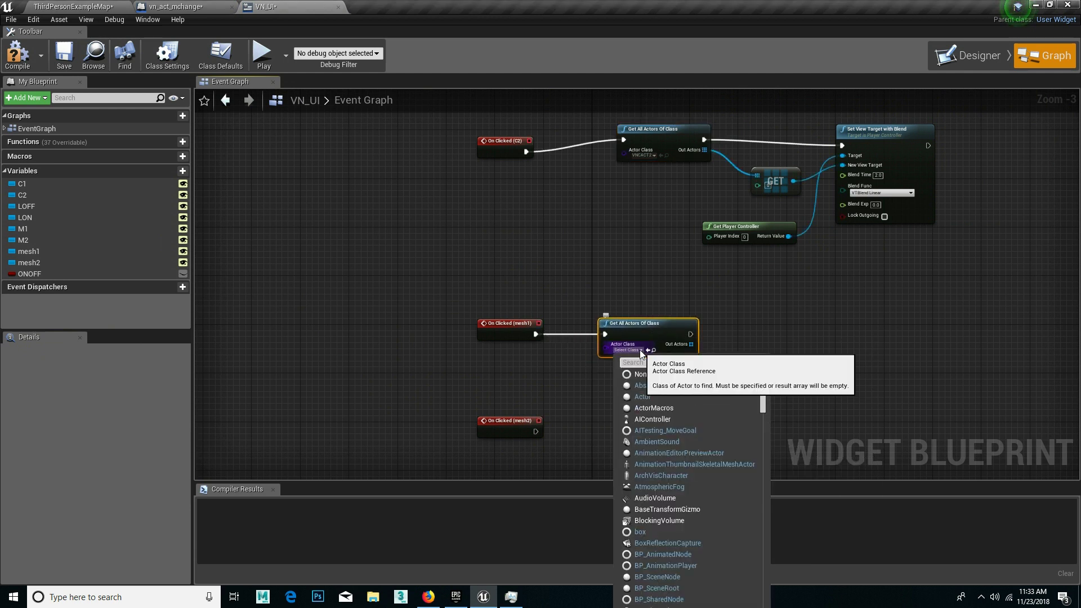
text(v)
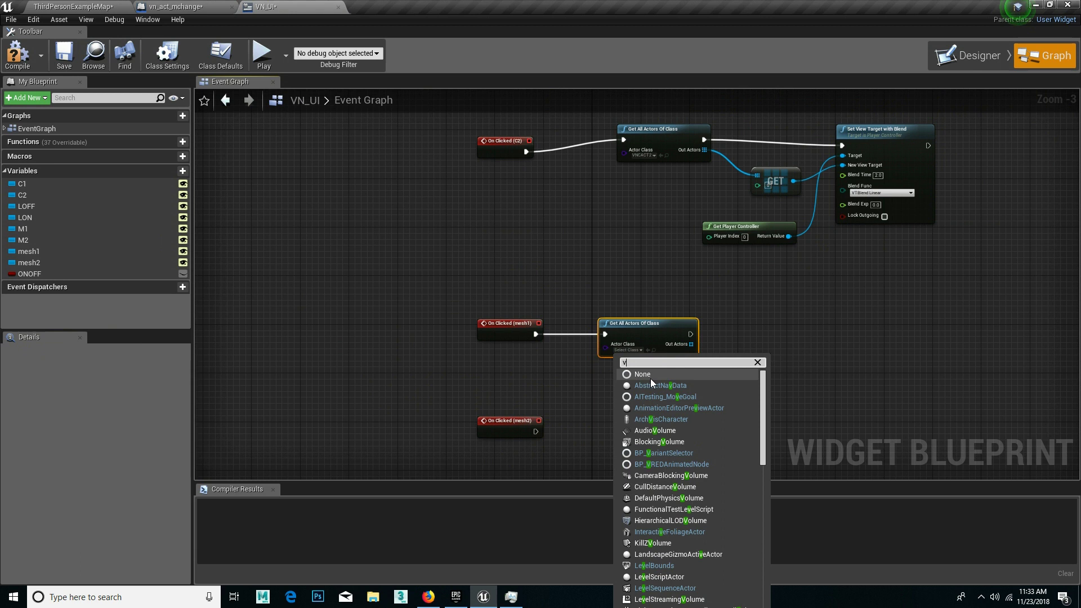
text(n)
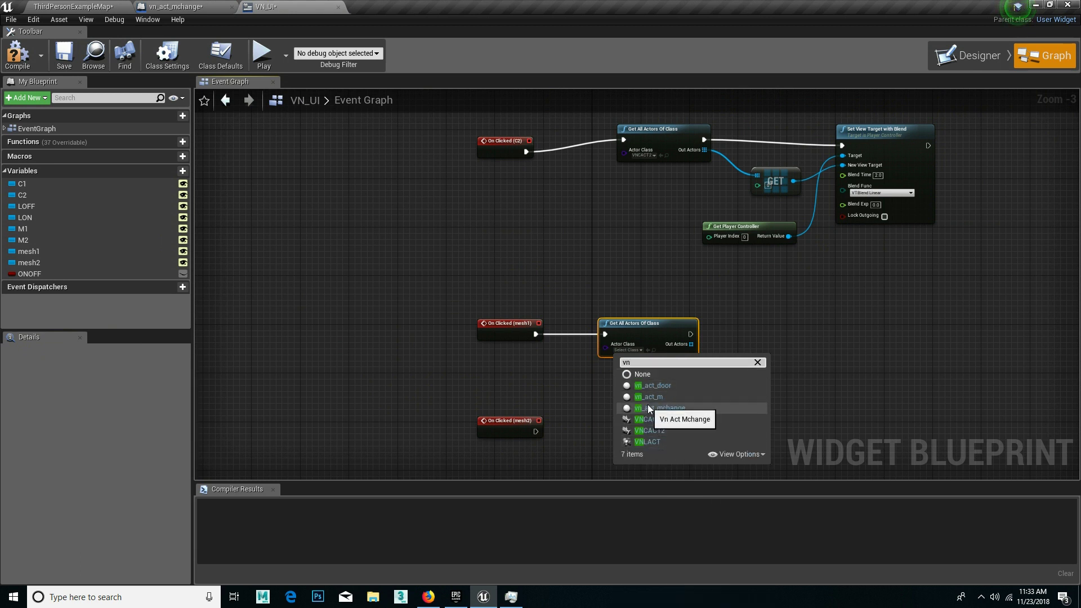
click(666, 406)
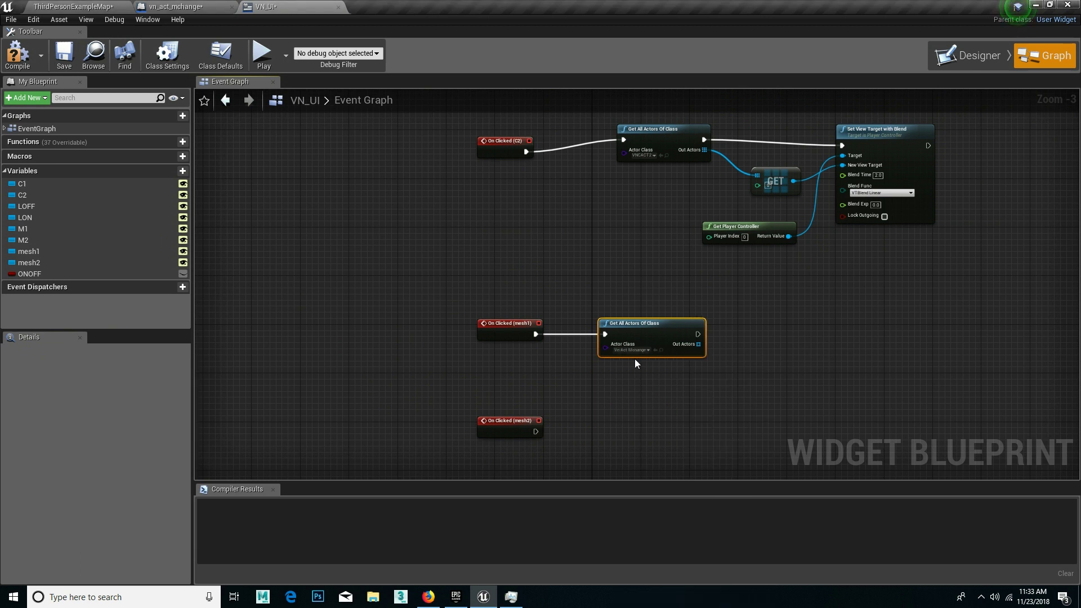
- Duplicate the configured Get All Actors Of Class node and wire mesh2's On Clicked into it
click(622, 425)
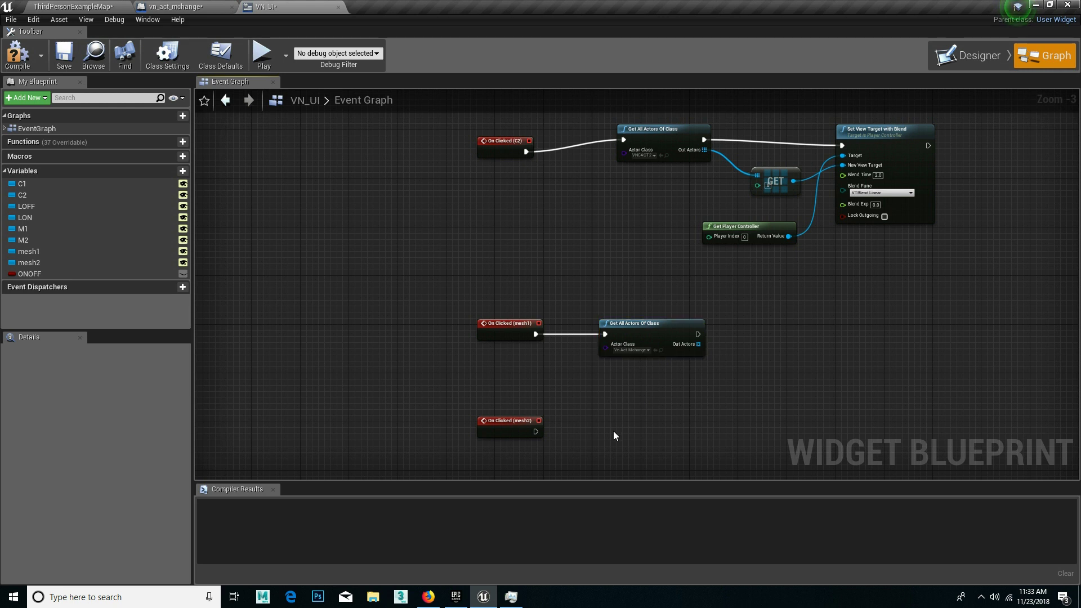
key(ctrl+v)
drag(536, 431, 628, 153)
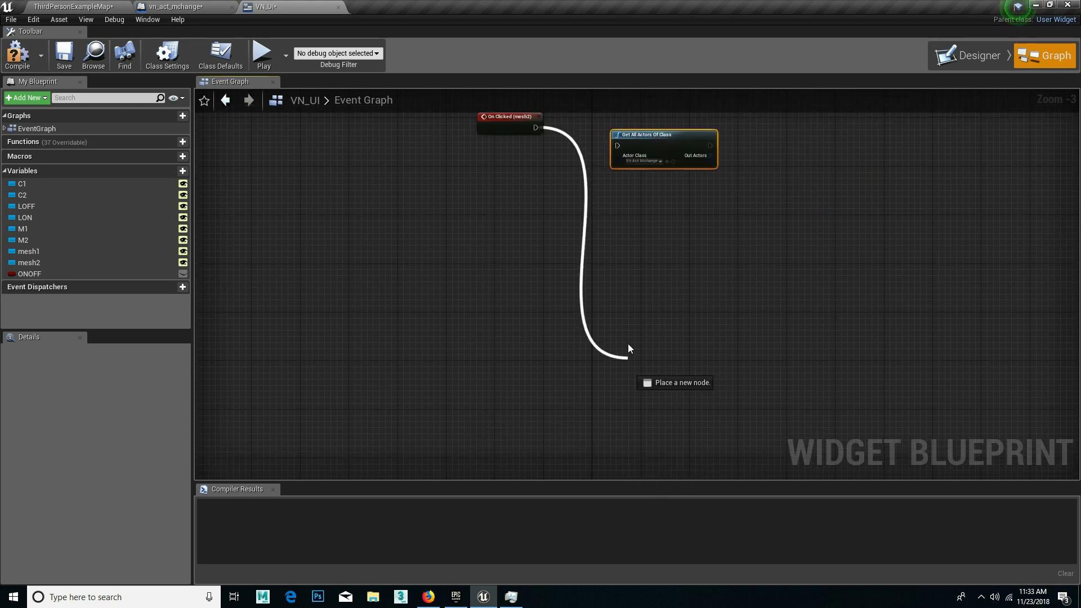
right_drag(628, 154, 623, 301)
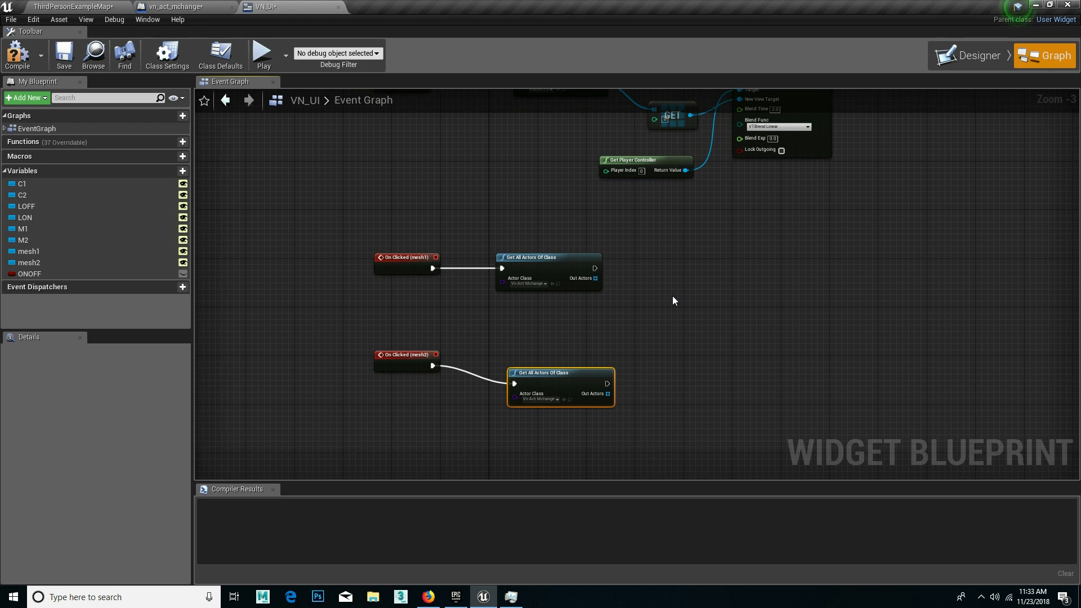
drag(596, 279, 719, 282)
- In the vn_act_mchange Event Graph, add a custom event named mesh1
click(187, 7)
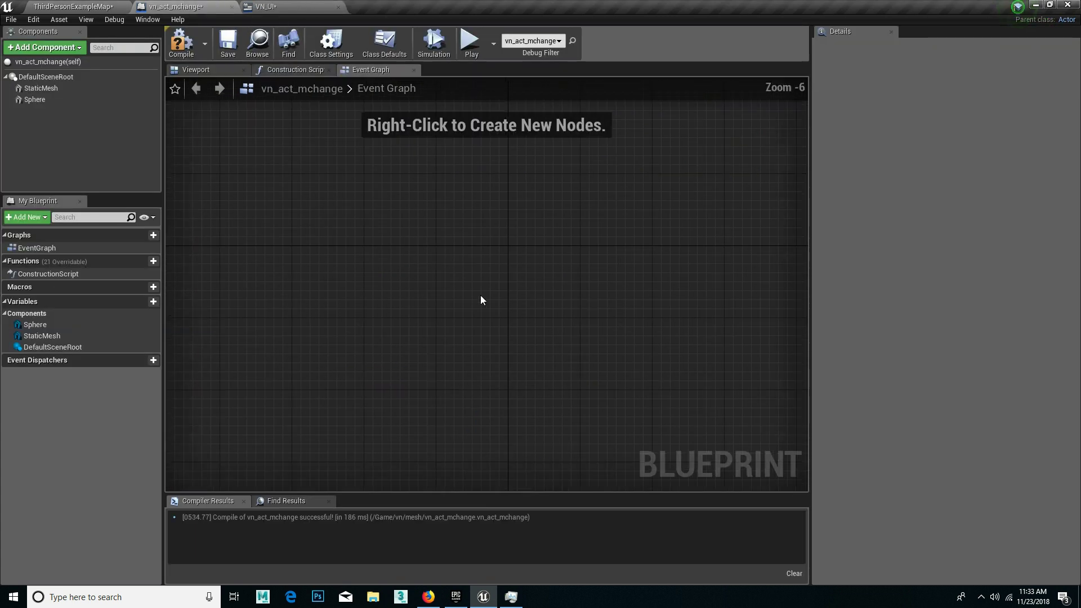
scroll(499, 321, up, 1)
scroll(498, 322, down, 1)
right_drag(487, 339, 464, 309)
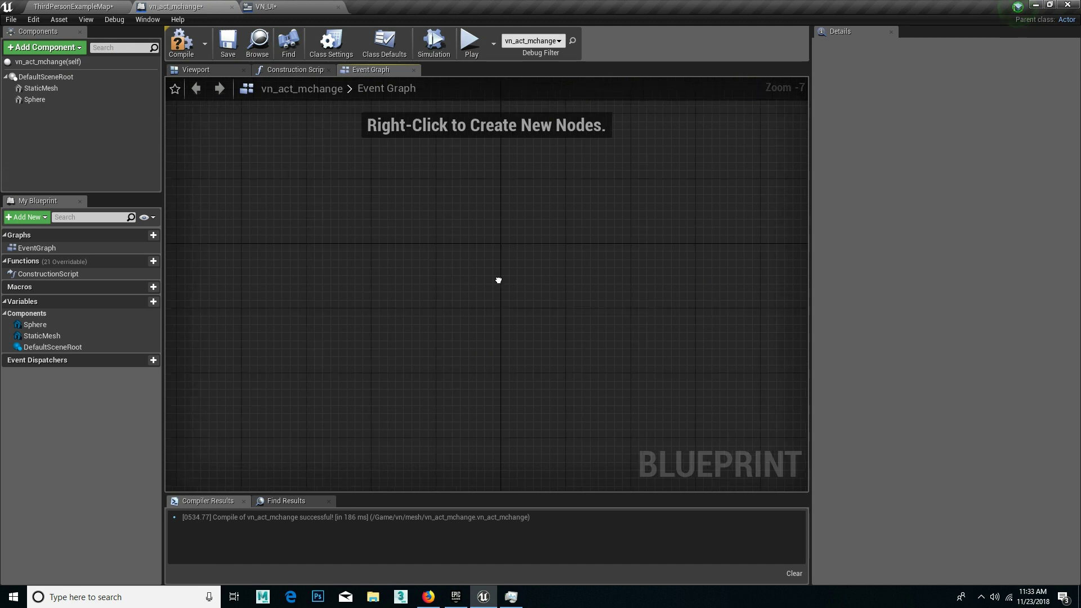
right_click(463, 309)
text(cu)
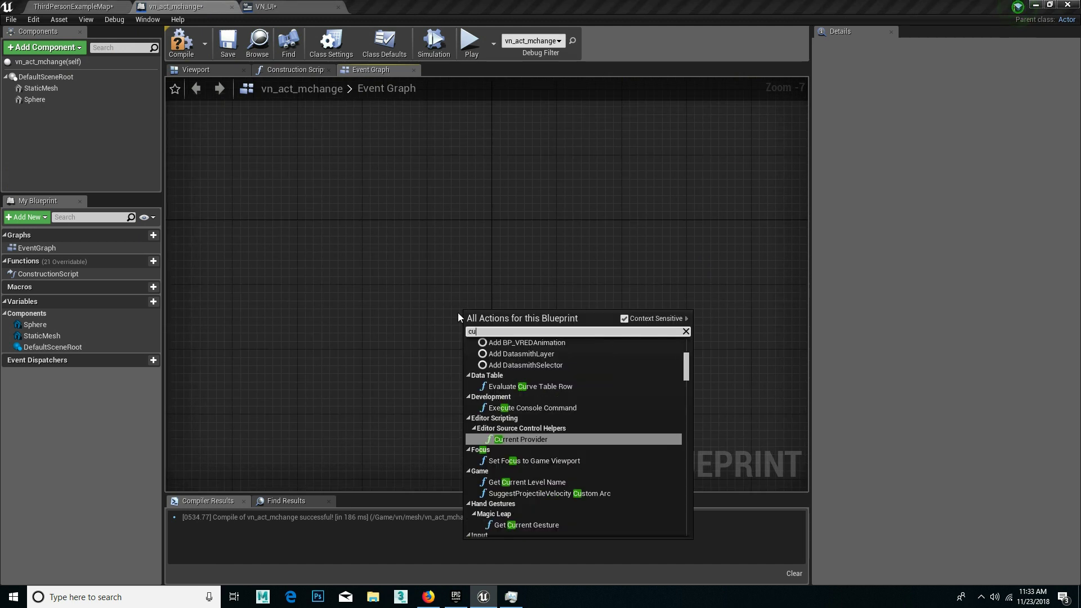
text(s)
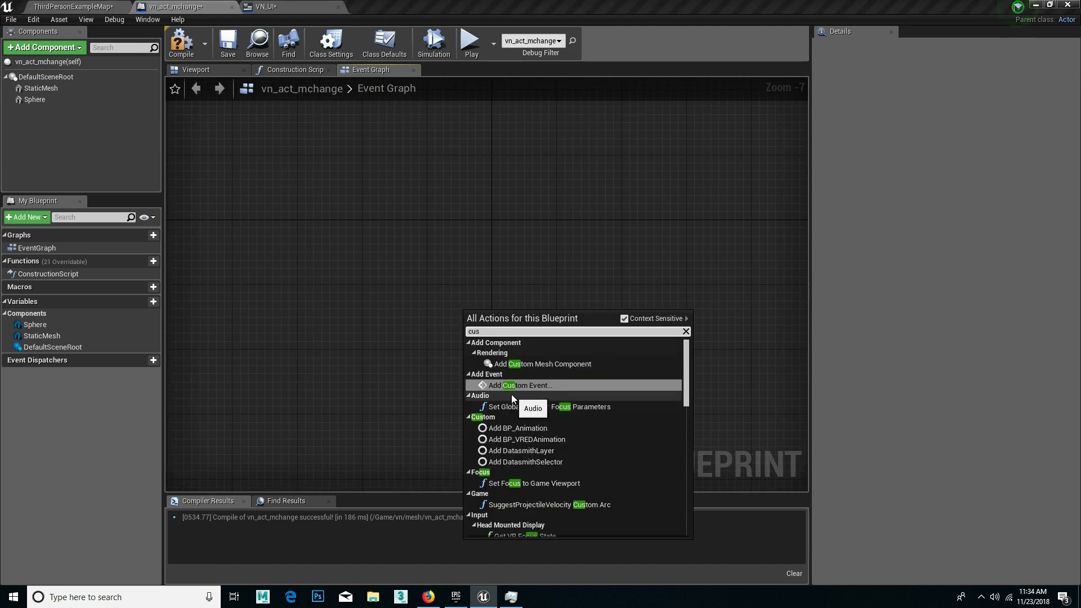
click(507, 385)
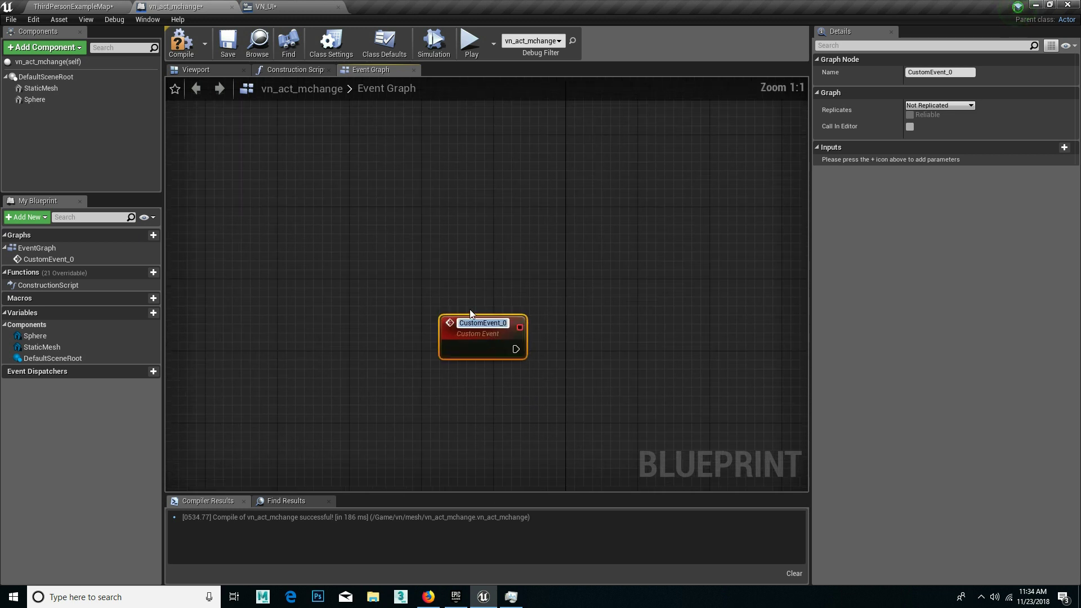
text(mesh1)
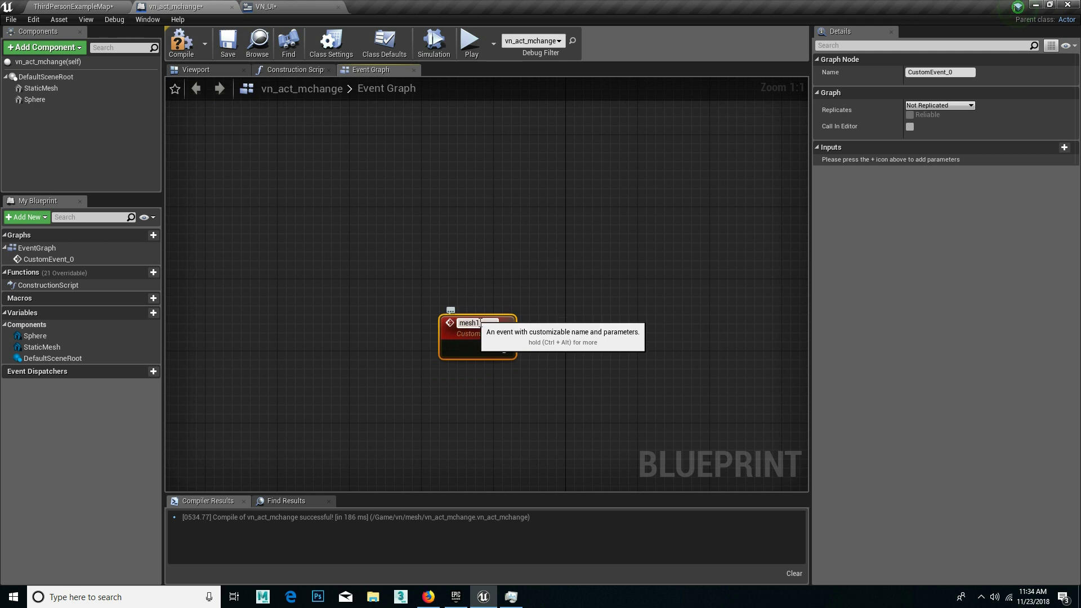
key(Return)
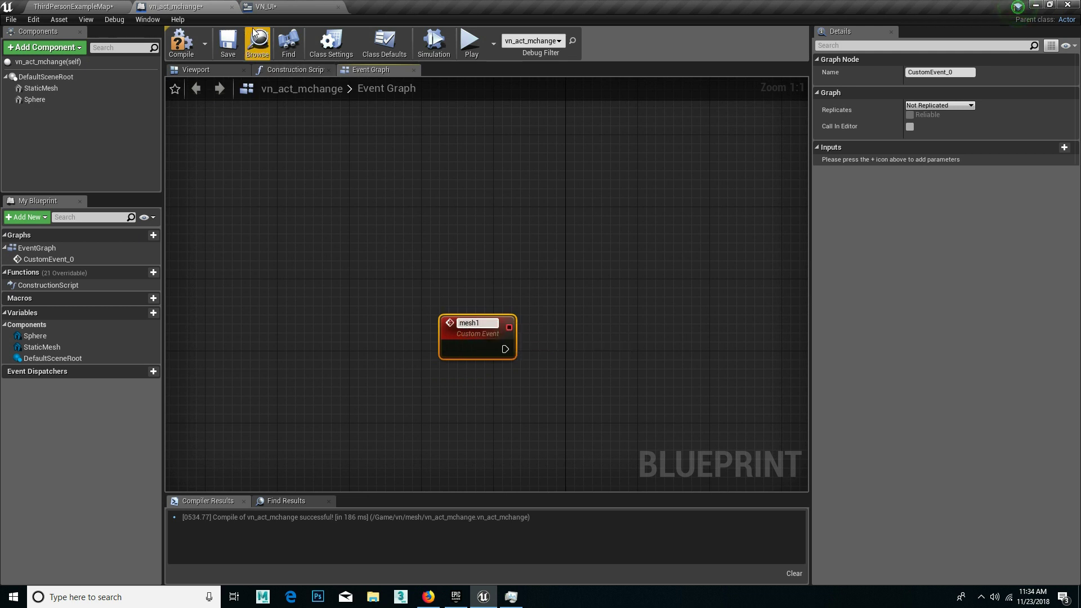
click(428, 299)
click(460, 320)
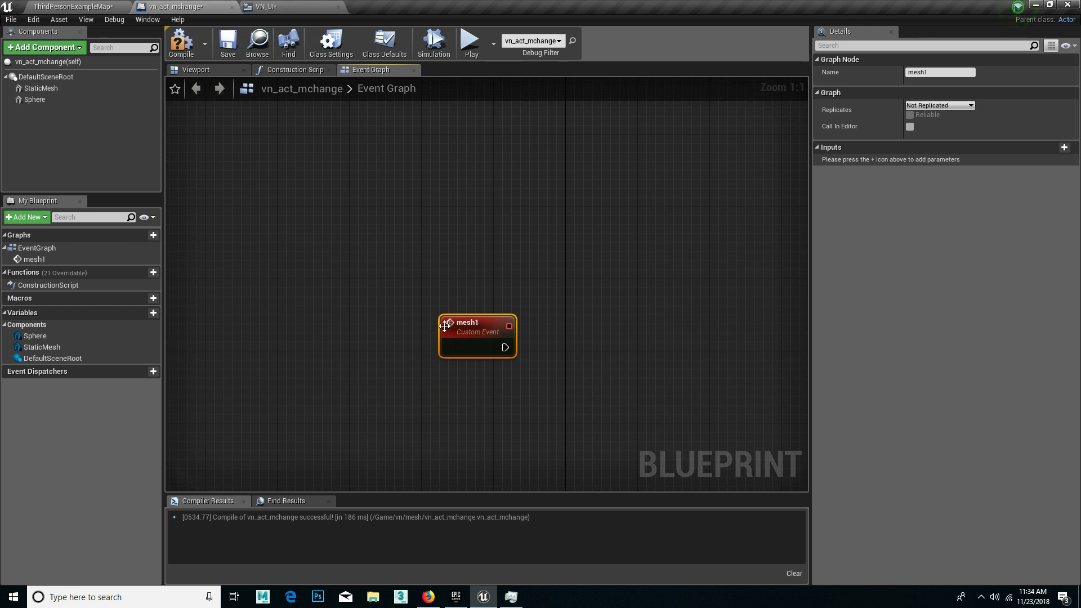
- Add a second custom event named mesh2 and place it below mesh1
right_click(457, 407)
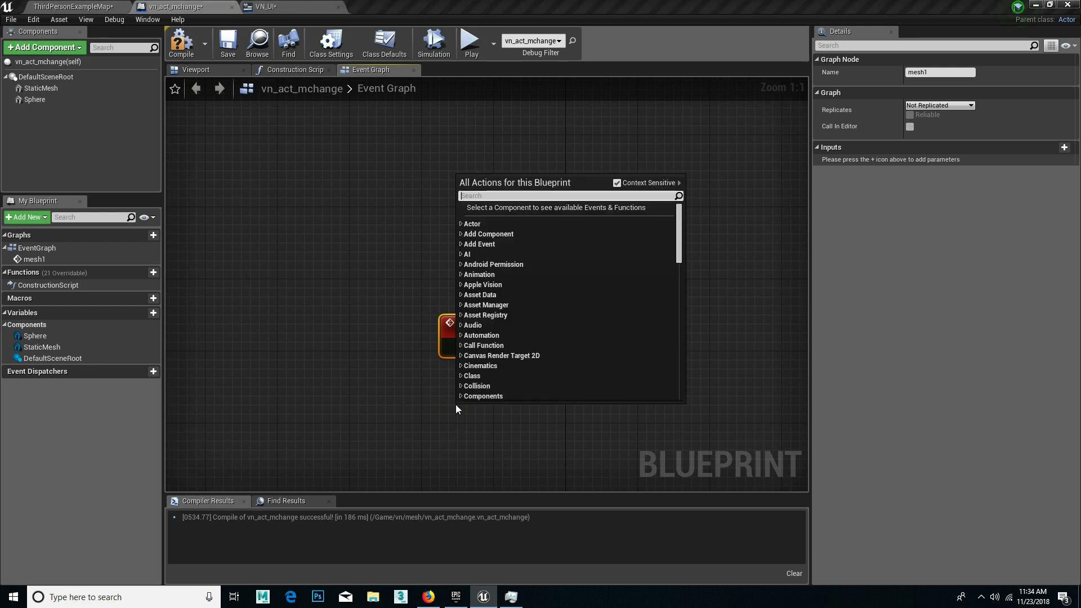
text(cu)
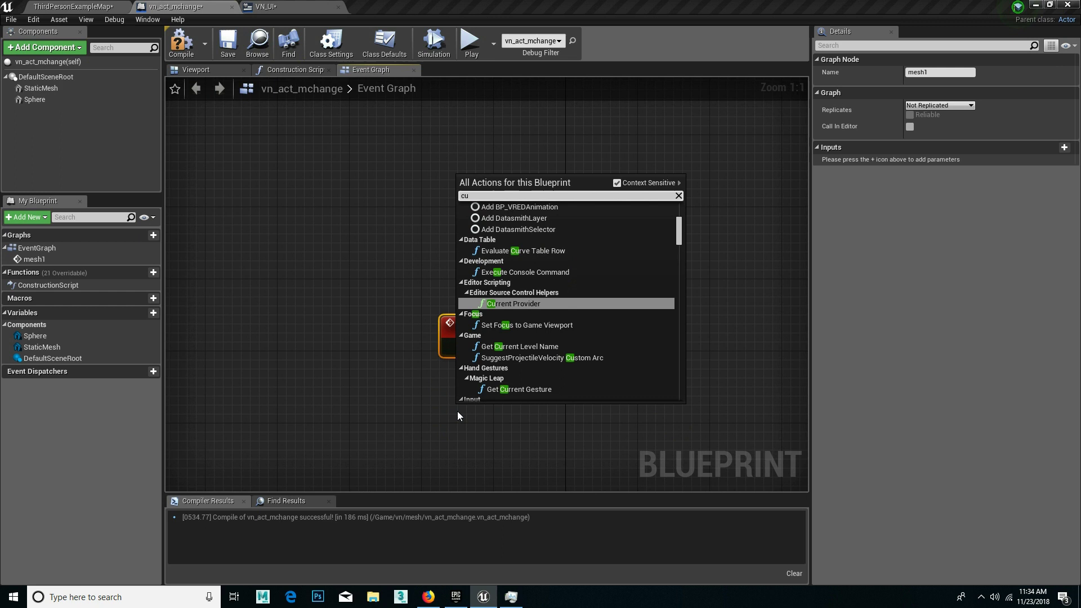
scroll(535, 264, up, 3)
click(535, 249)
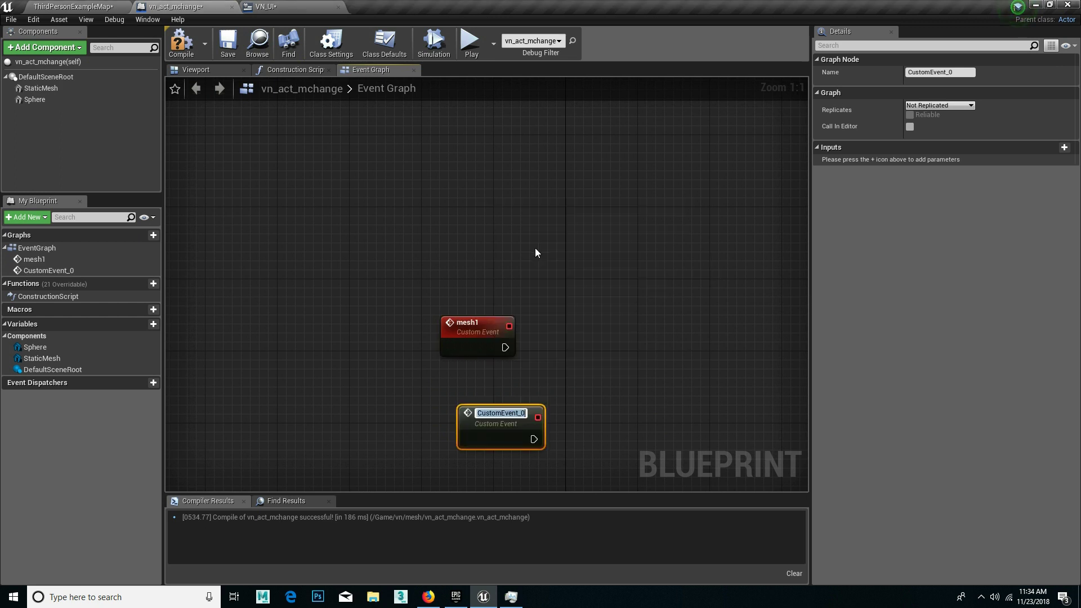
text(mesh2)
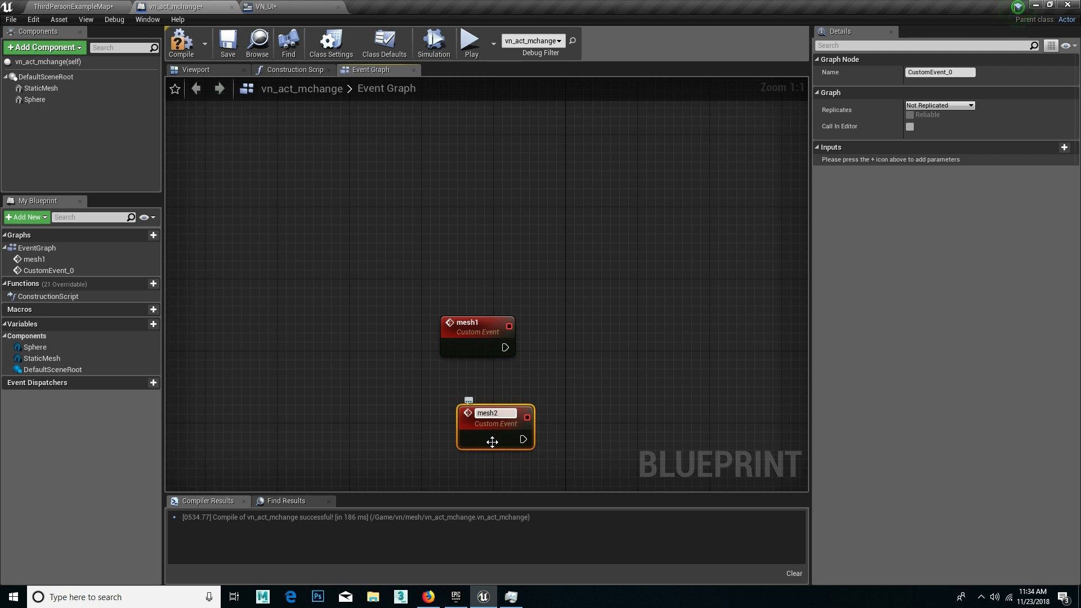
key(Return)
drag(498, 417, 470, 435)
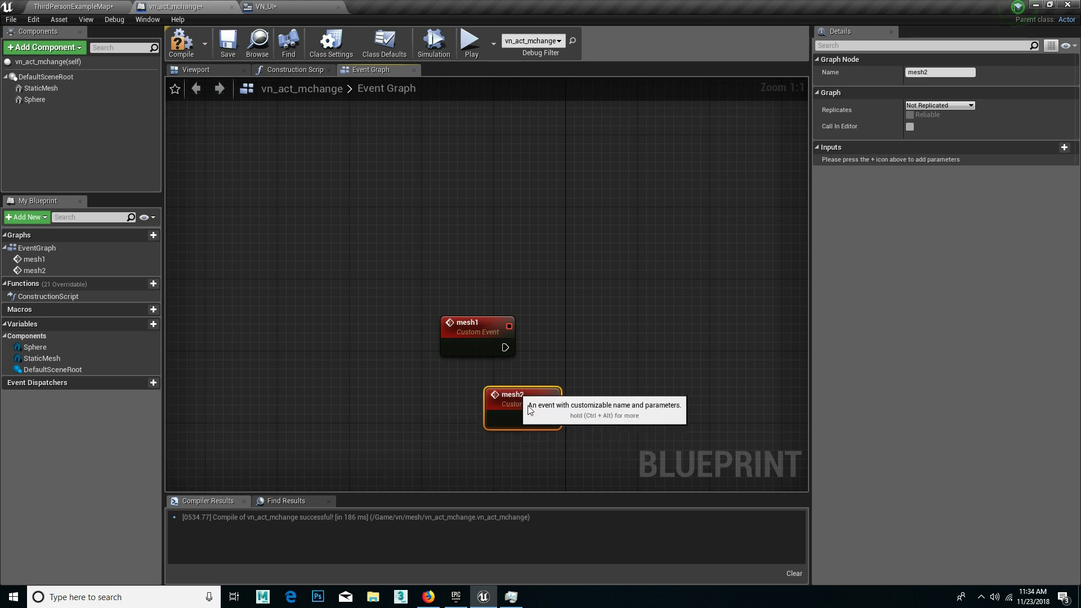
right_drag(470, 435, 478, 381)
drag(478, 380, 487, 390)
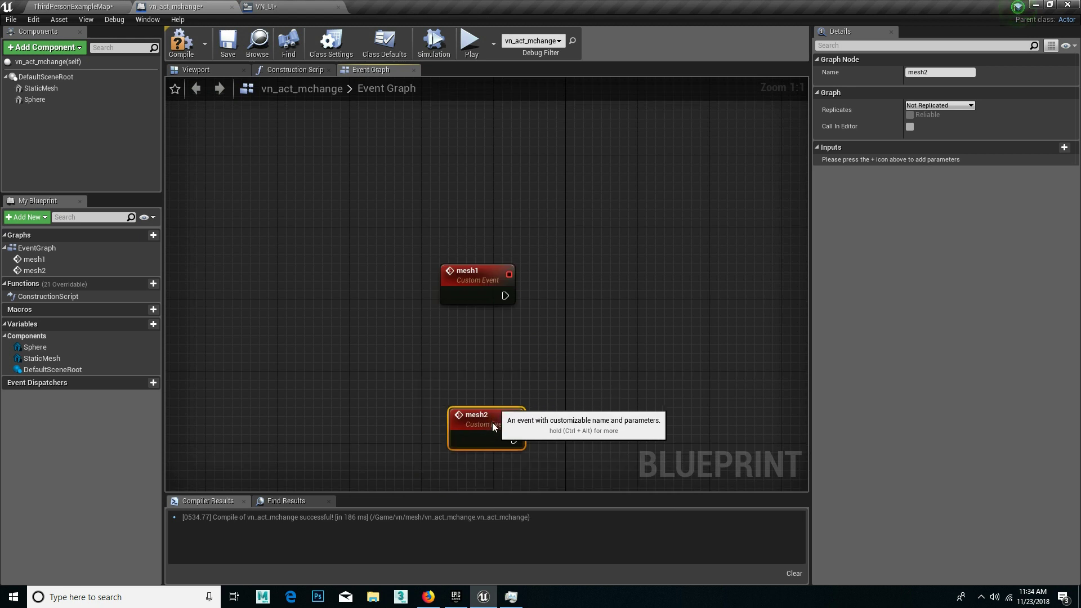
click(488, 272)
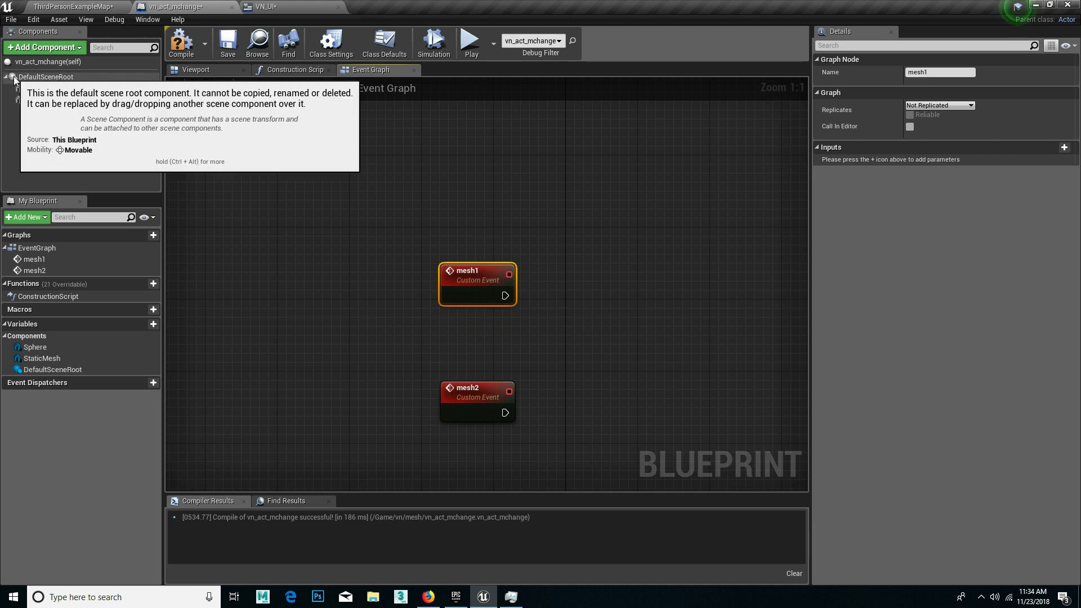
- With Sphere selected, wire mesh1 into a new Set Visibility node targeting the Sphere
click(32, 88)
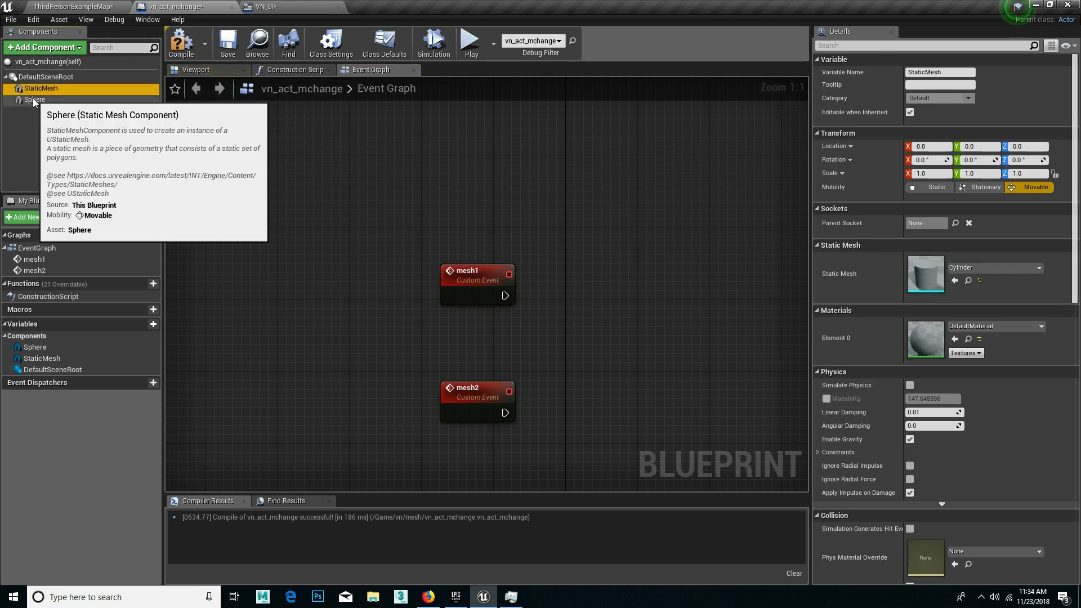
click(32, 98)
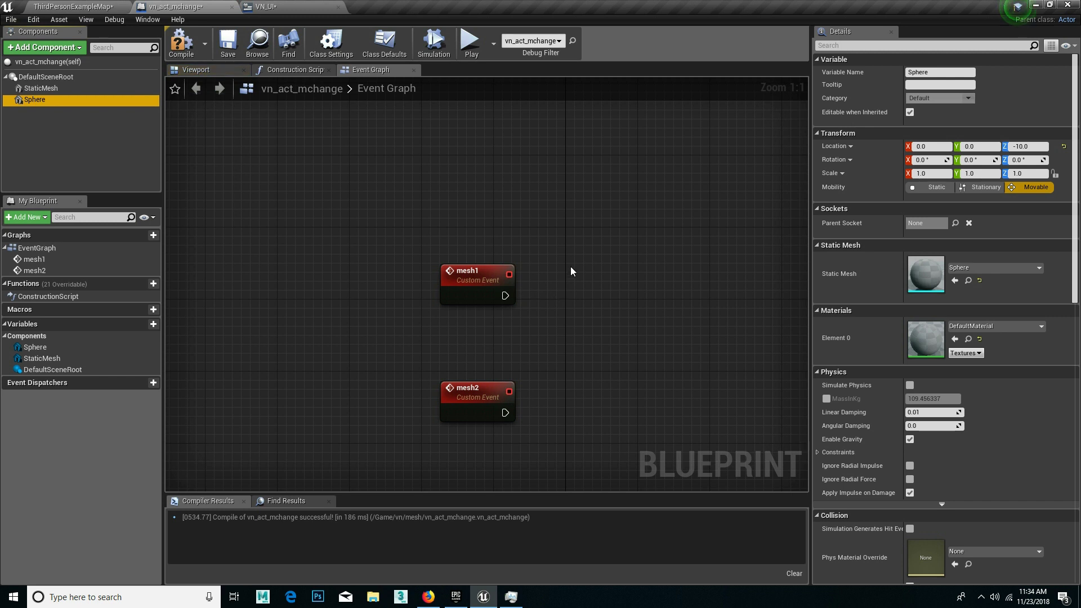
click(509, 298)
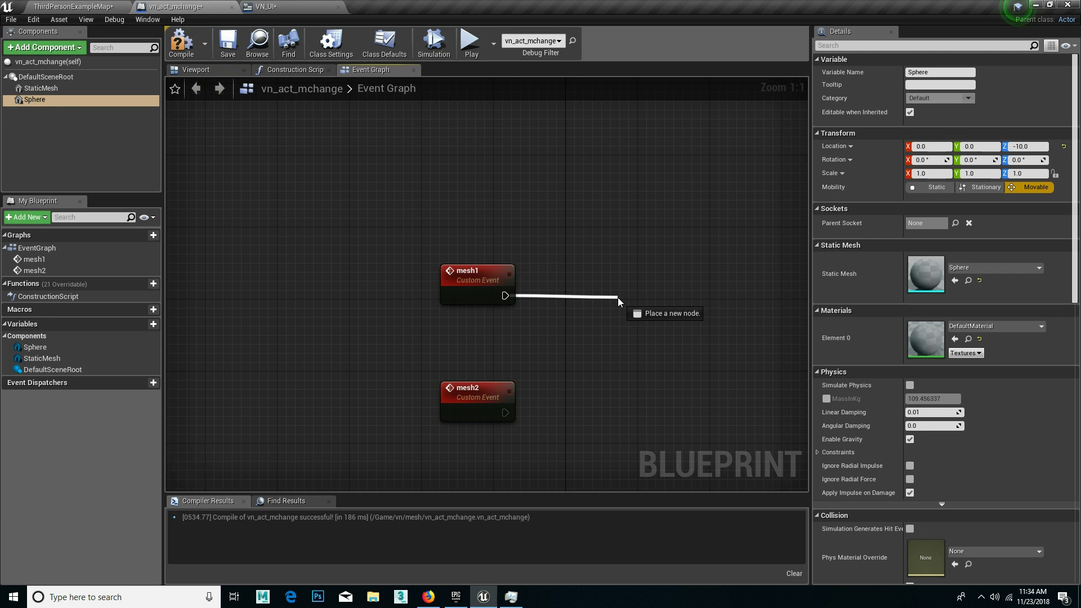
drag(508, 298, 617, 297)
text(set)
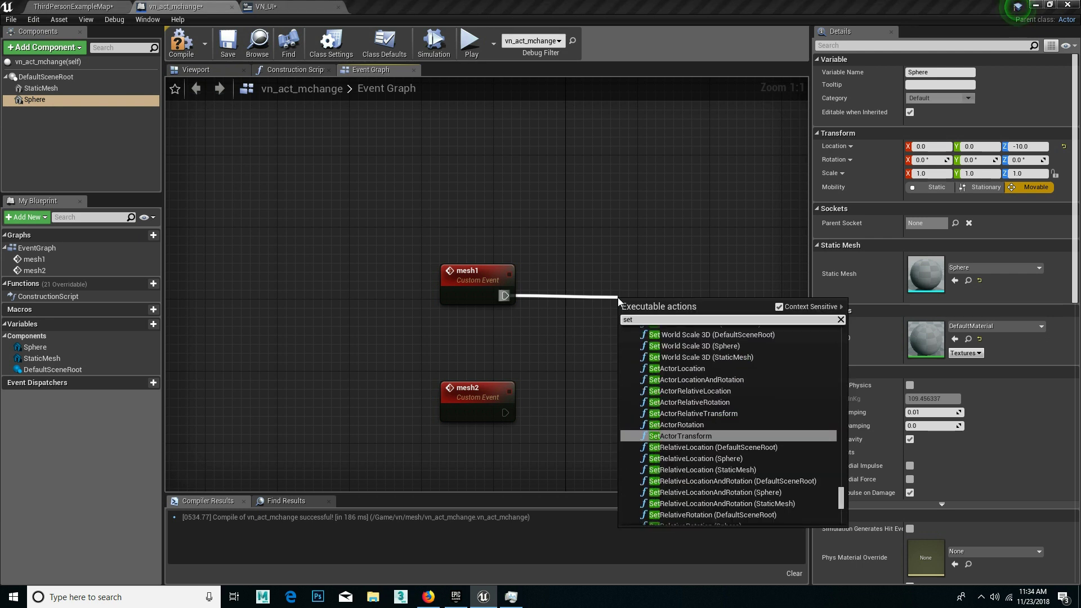
text( vi)
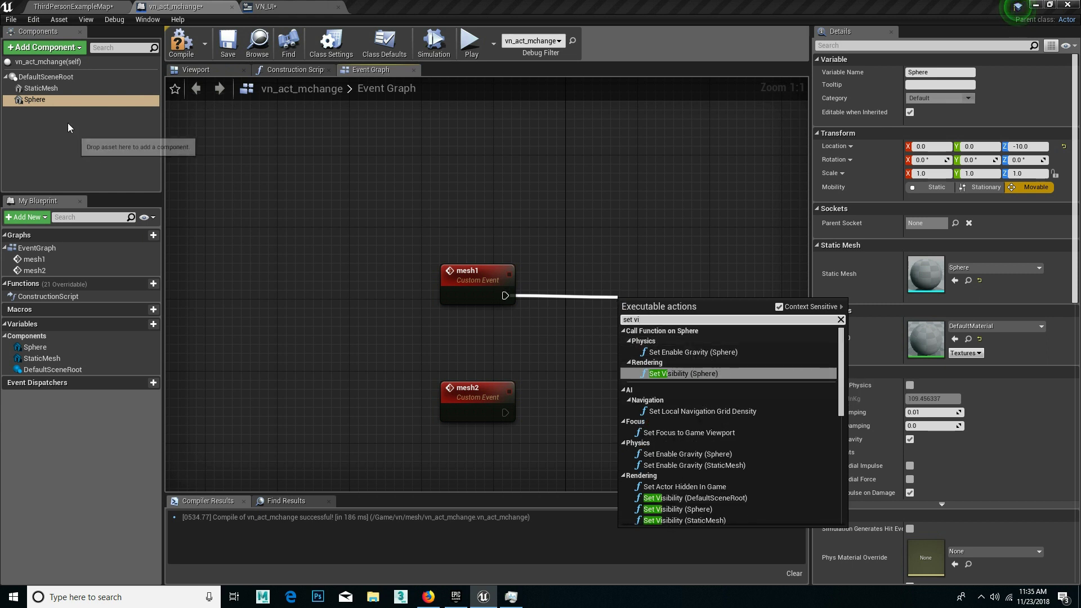
click(693, 372)
- Arrange the Sphere reference and Set Visibility nodes neatly beside mesh1
click(526, 320)
drag(554, 286, 570, 326)
click(536, 311)
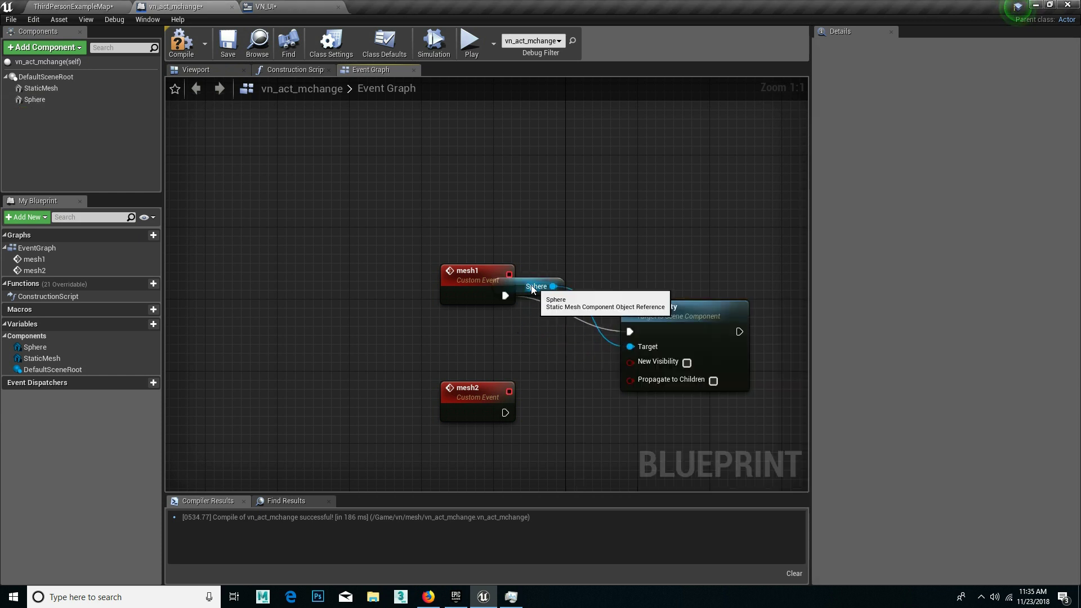
drag(516, 288, 517, 336)
drag(648, 312, 638, 276)
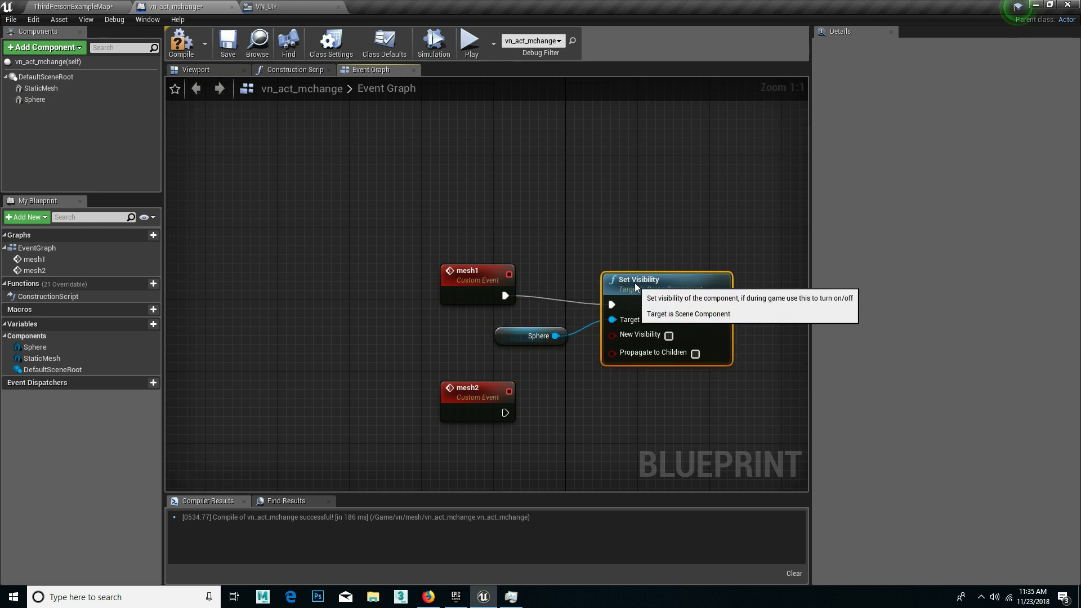
click(43, 88)
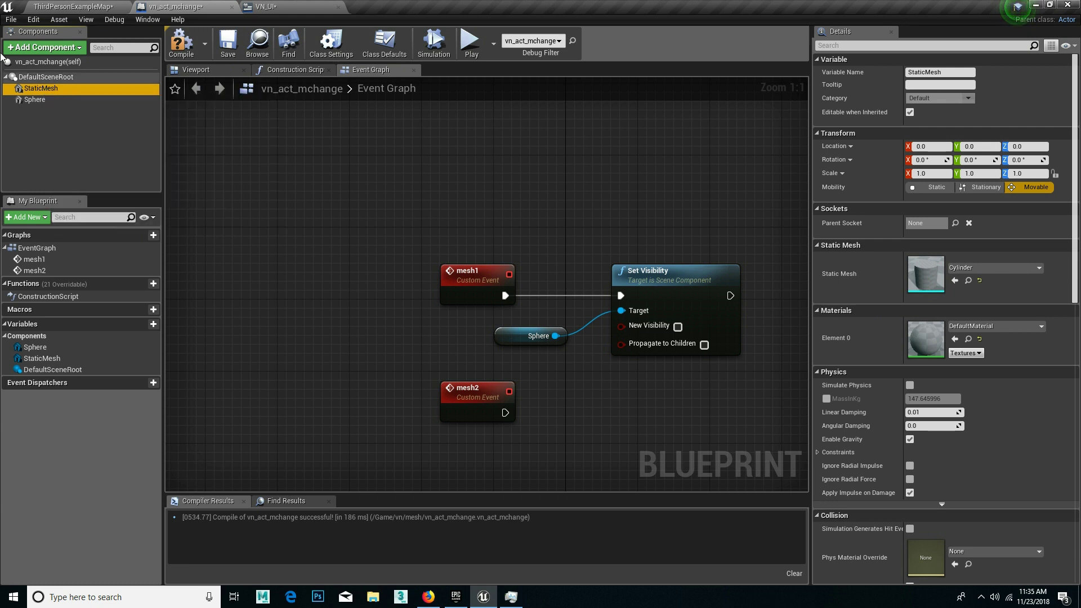
right_drag(587, 391, 552, 353)
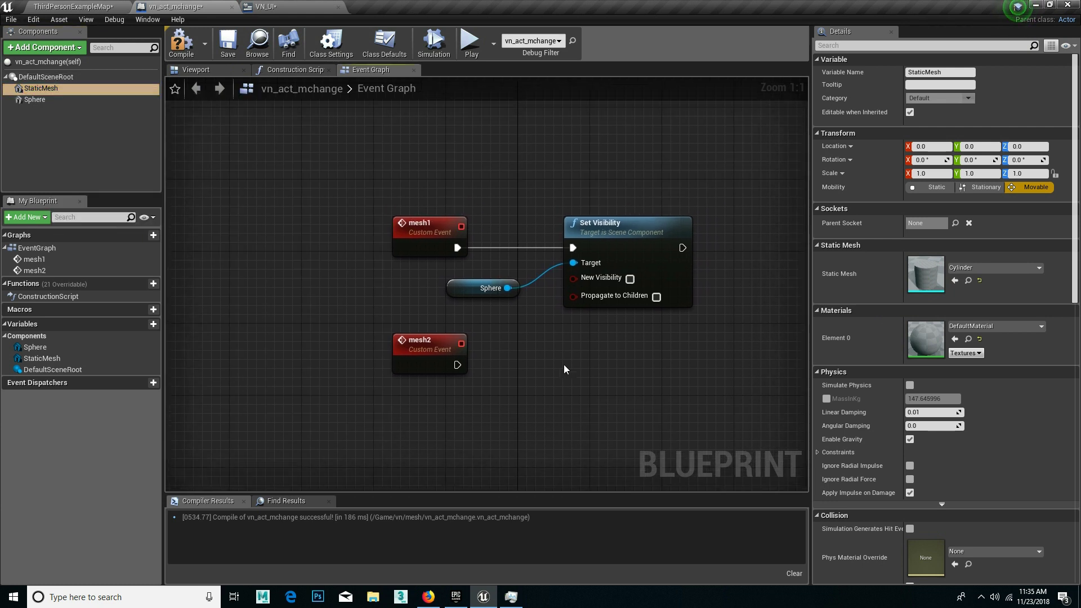
- Wire mesh2 into a new Set Visibility node targeting the StaticMesh component
right_click(573, 359)
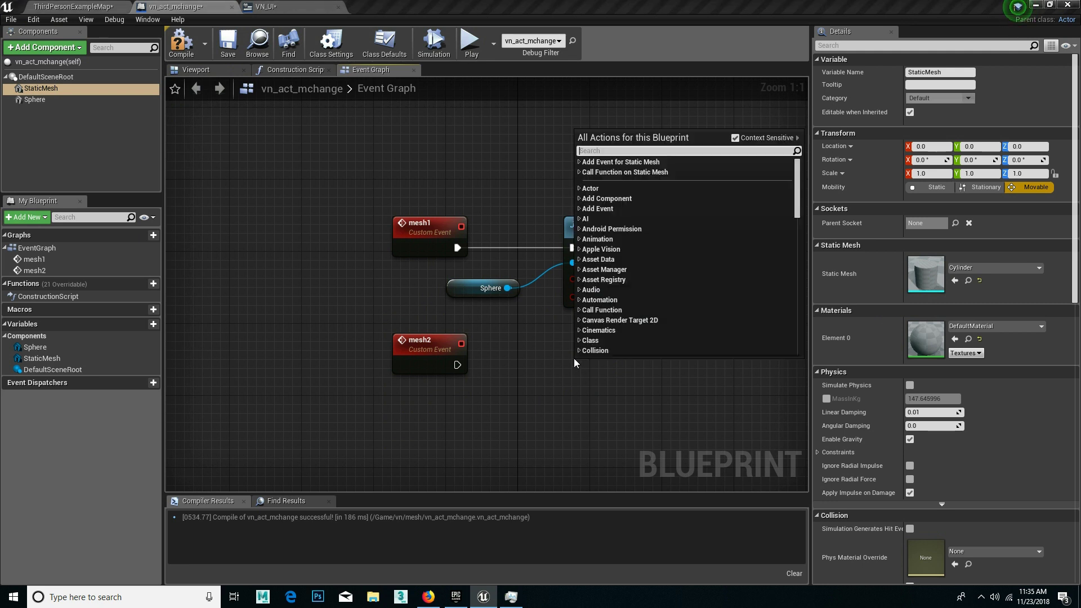
click(539, 366)
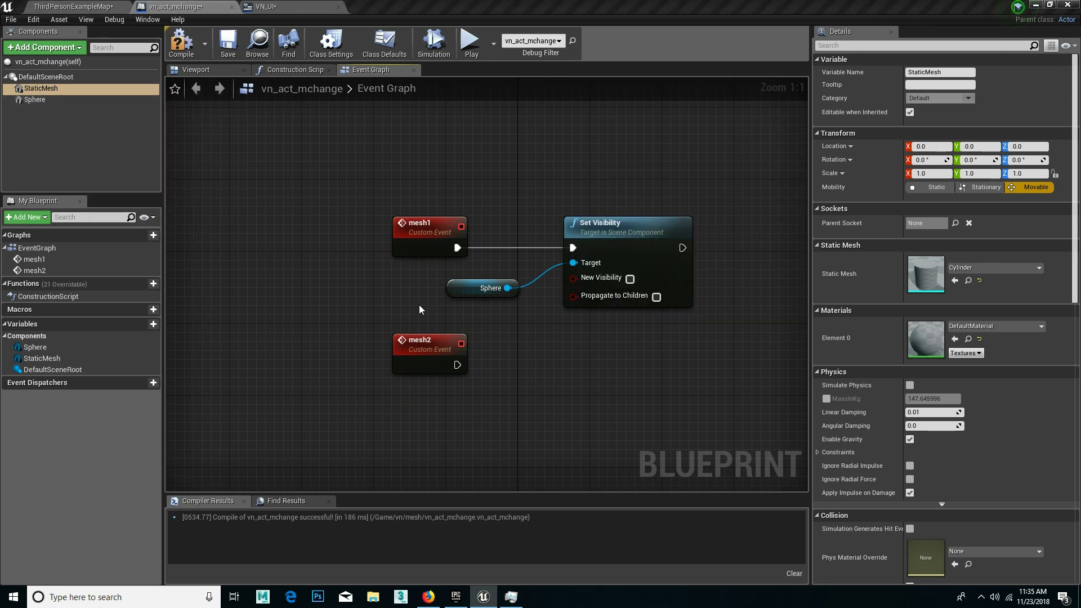
drag(457, 365, 580, 366)
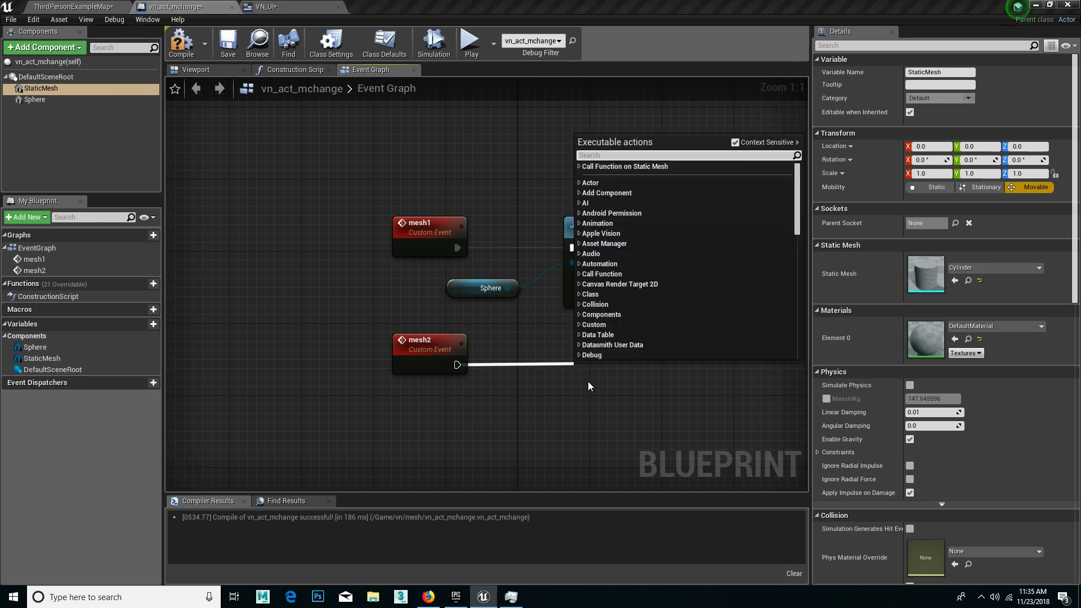
text(set)
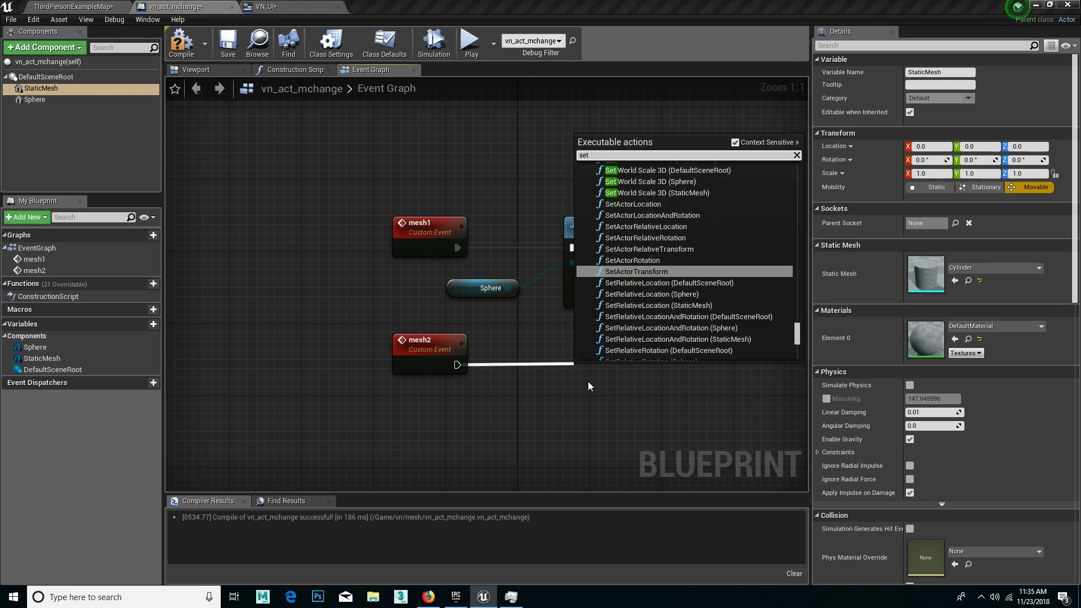
text( vi)
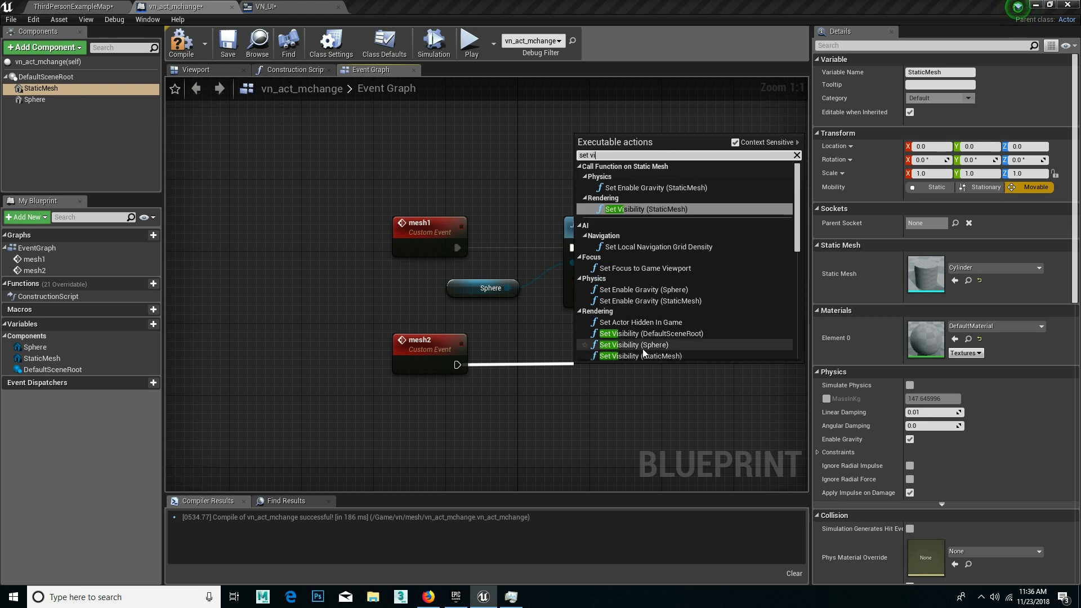
text(a)
key(BackSpace)
text(si)
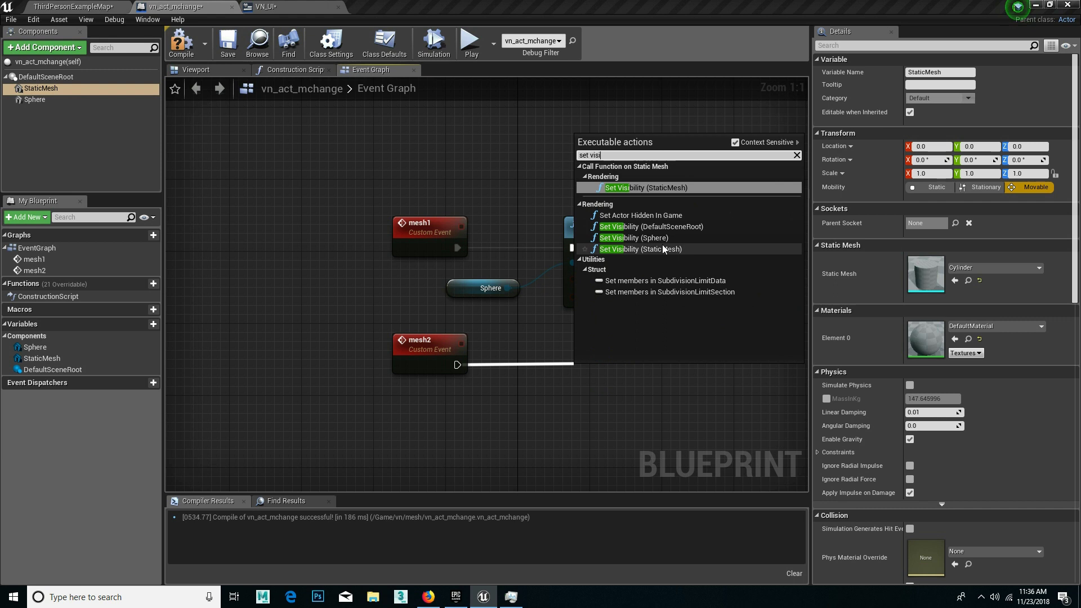
click(660, 249)
- Arrange the Static Mesh reference below mesh2 and its Set Visibility node beside it
click(523, 432)
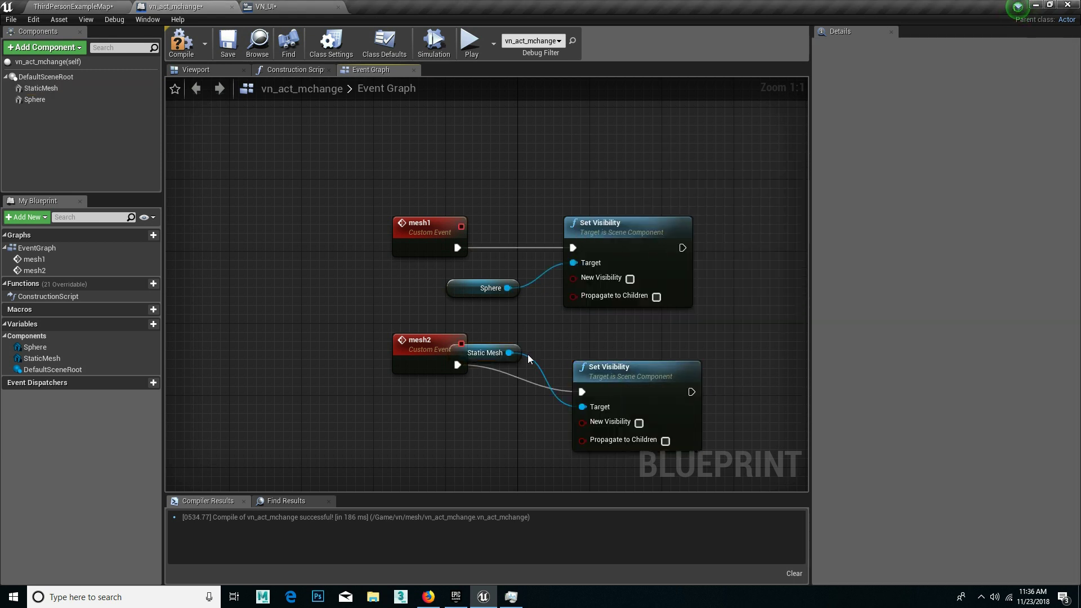
drag(482, 353, 480, 431)
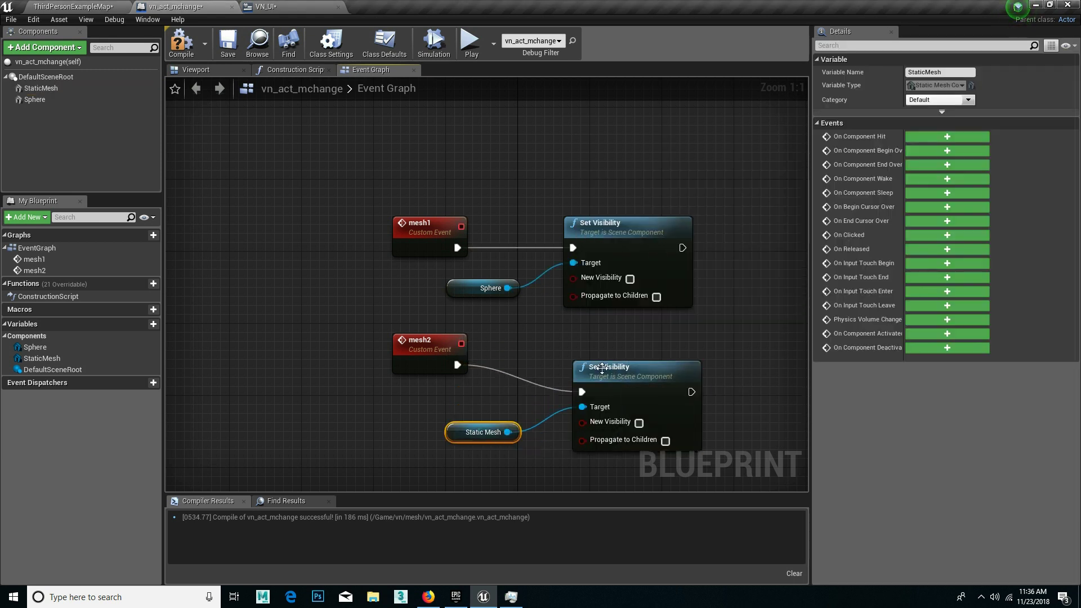
drag(612, 373, 594, 347)
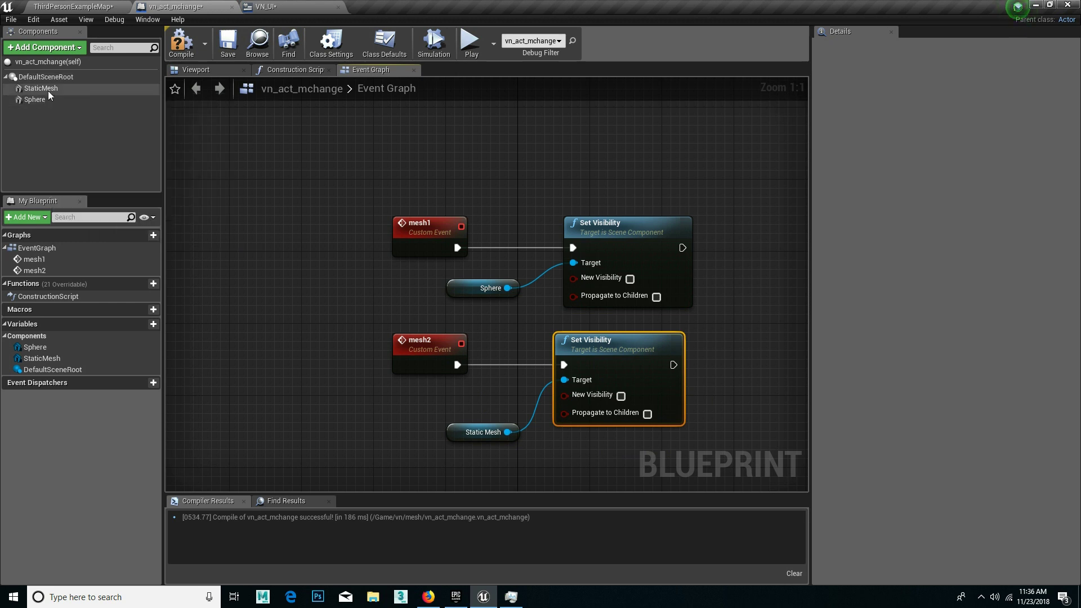
click(48, 89)
click(606, 340)
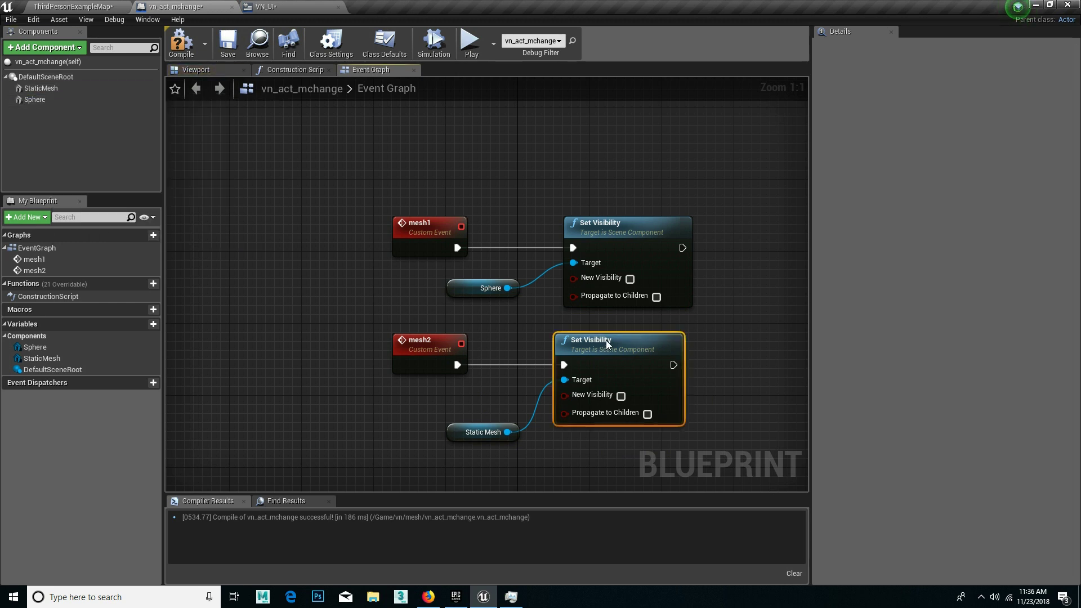
click(372, 281)
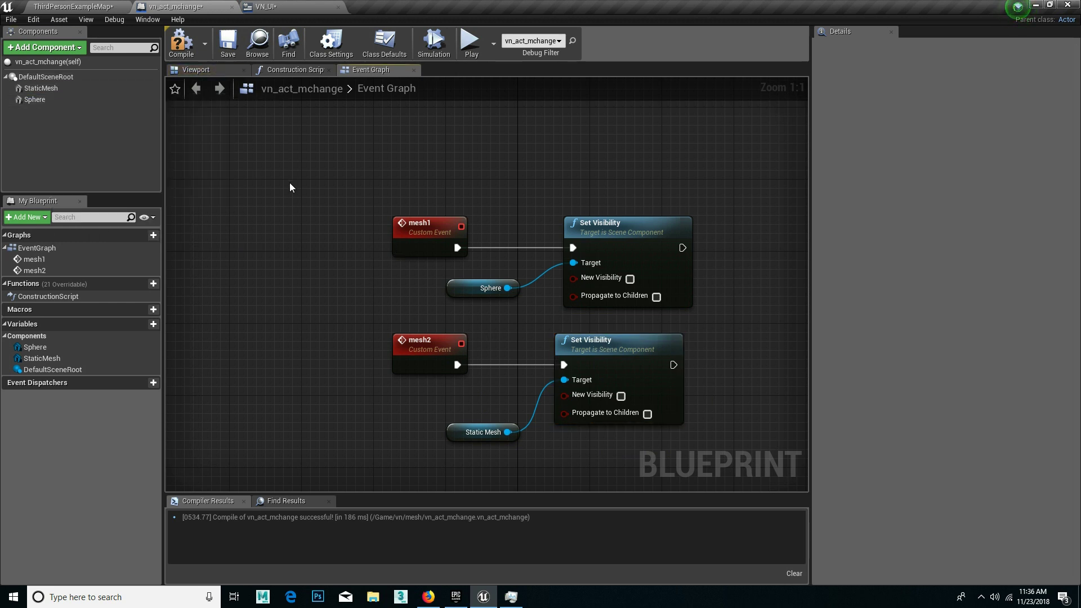
- Inspect the mesh1 and mesh2 event chains and reframe the graph to free space above
click(417, 224)
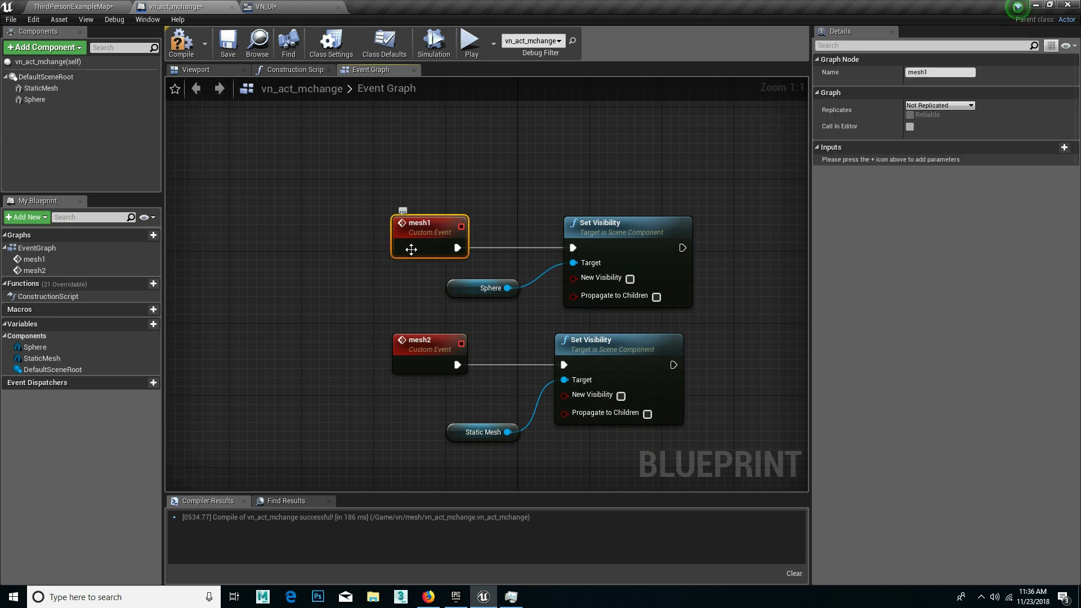
drag(210, 353, 261, 377)
click(419, 344)
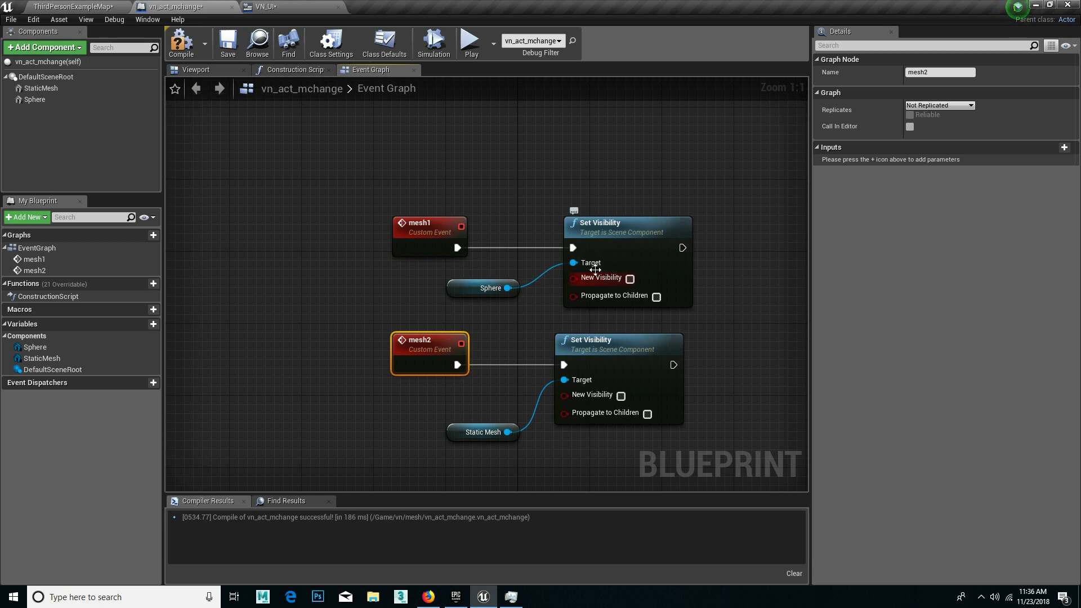
click(641, 249)
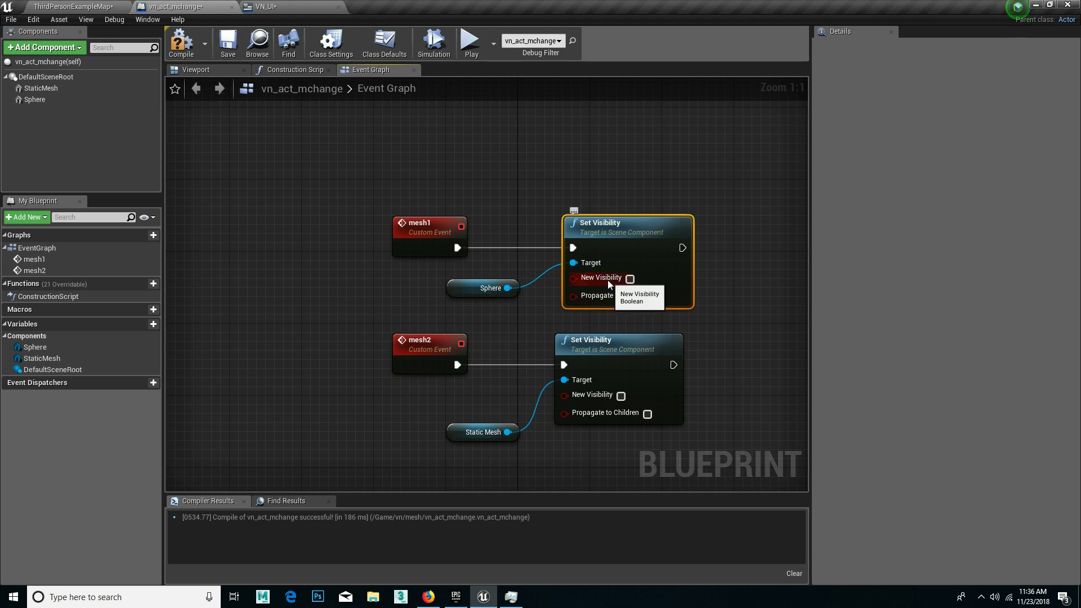
scroll(560, 274, down, 1)
scroll(543, 228, down, 1)
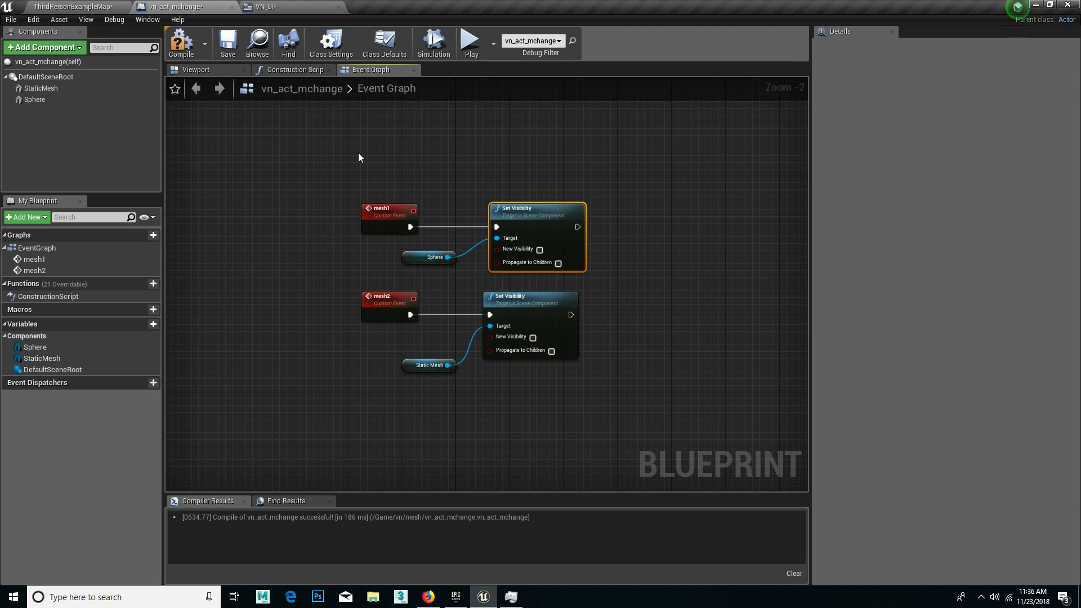
drag(318, 135, 333, 160)
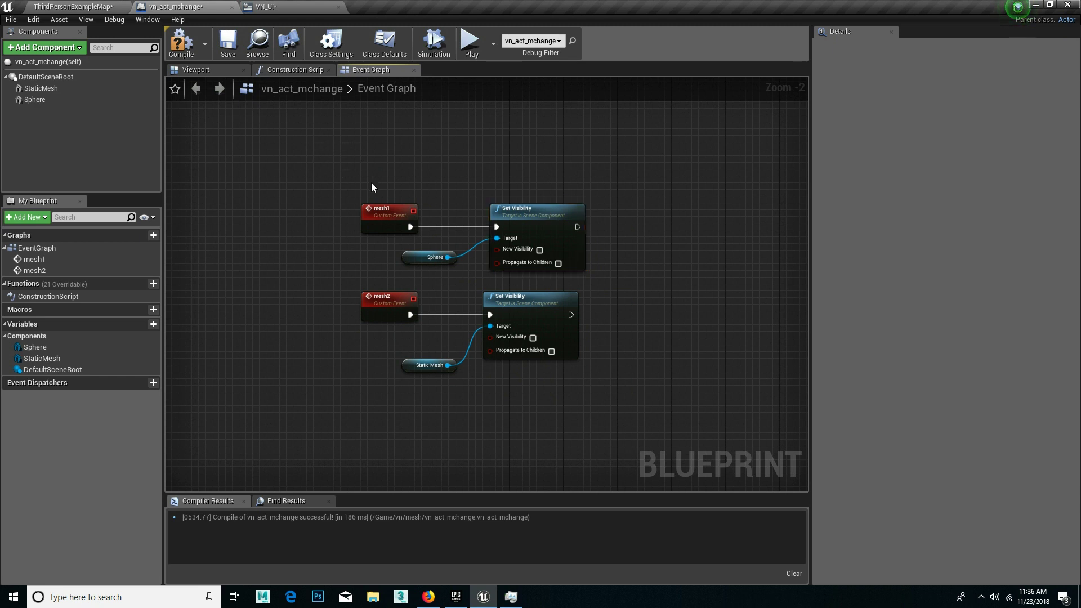
right_drag(458, 162, 452, 194)
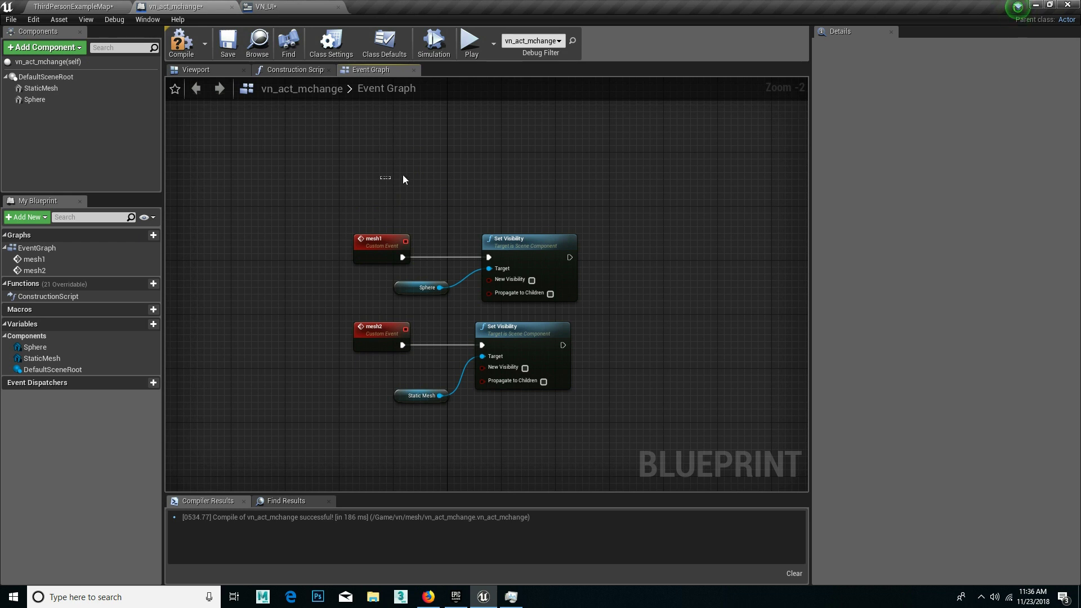
right_drag(356, 202, 397, 257)
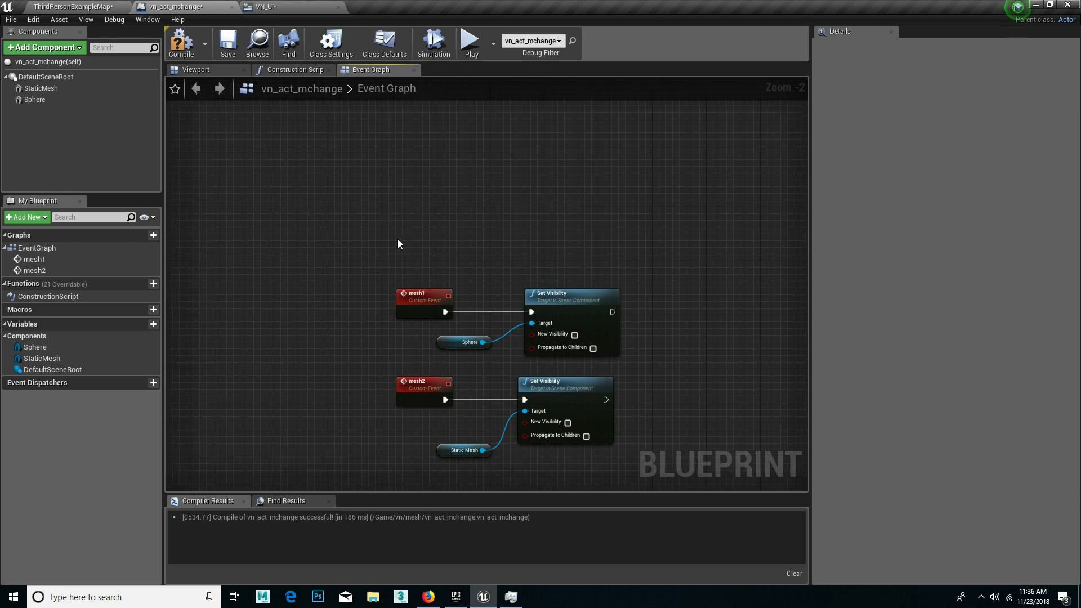
- Add an Event BeginPlay node above mesh1, then select the lower Set Visibility and Static Mesh pair
right_click(359, 186)
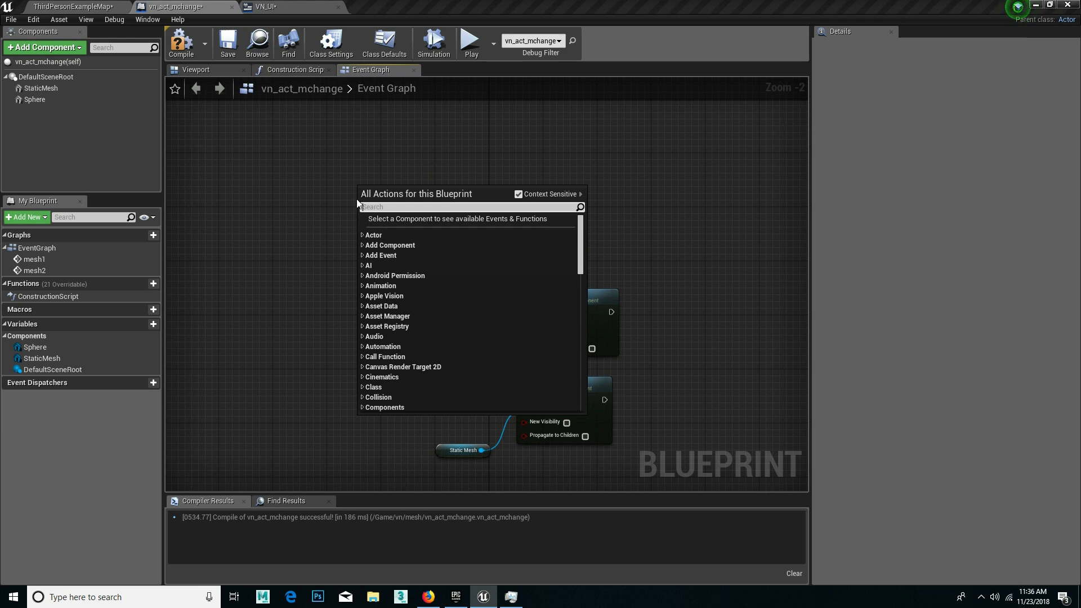
text(e)
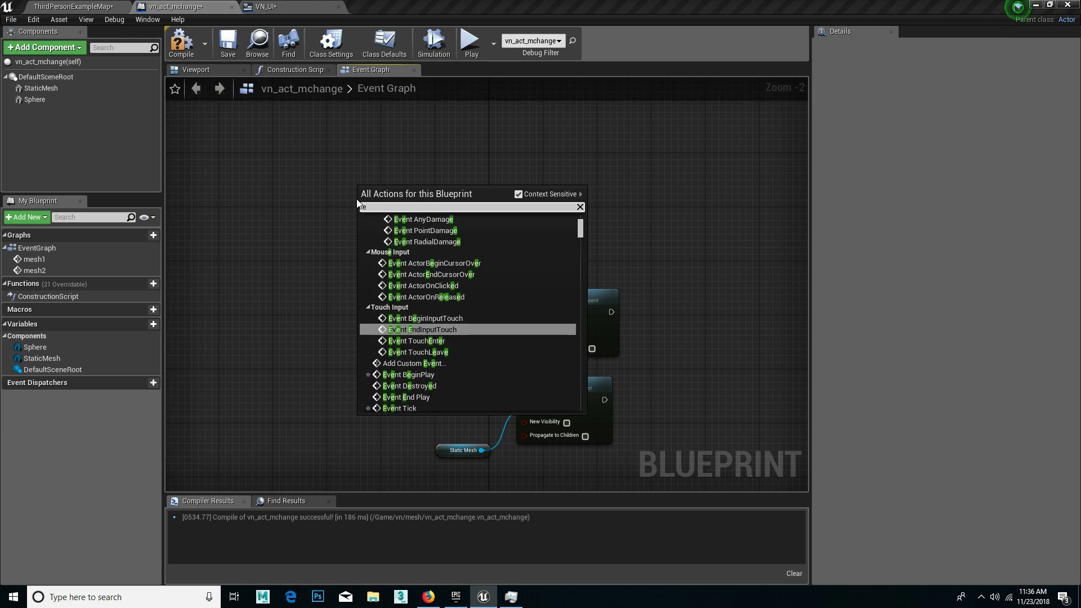
text(ven)
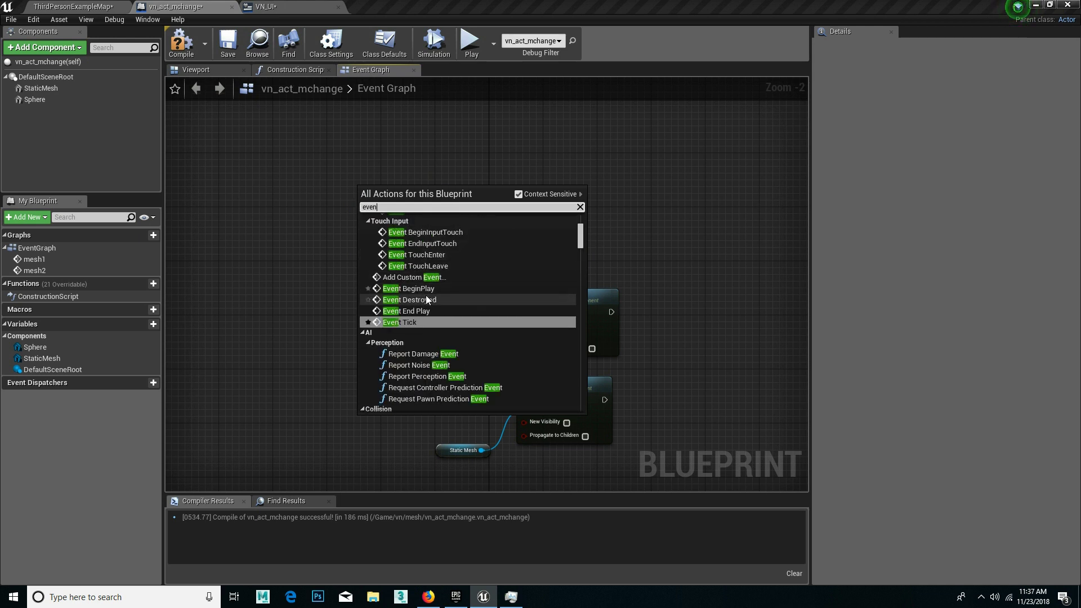
click(409, 288)
drag(399, 201, 354, 177)
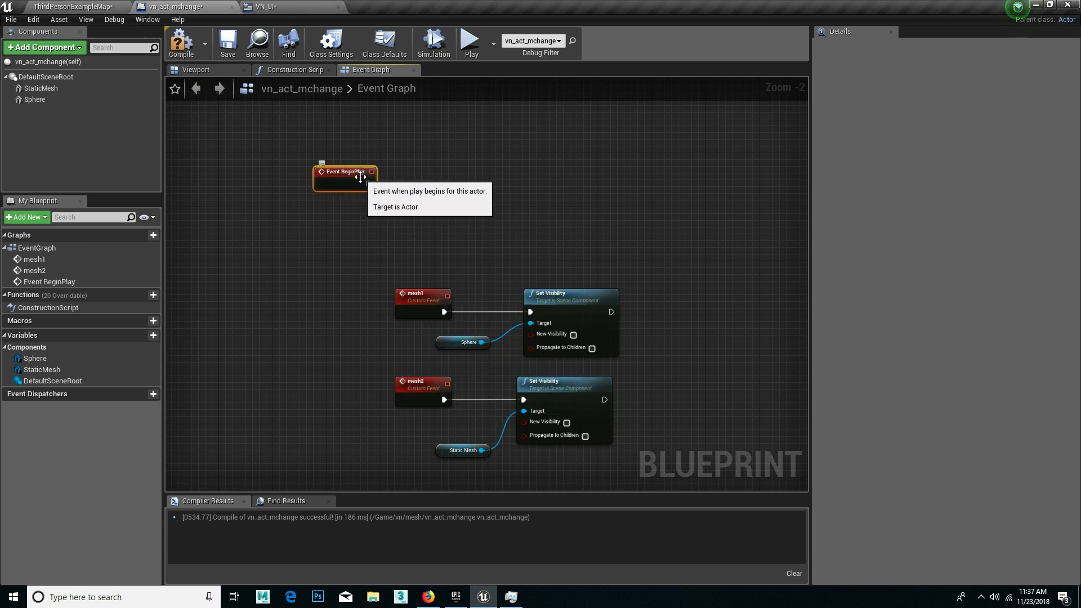
scroll(408, 192, down, 1)
scroll(459, 268, up, 2)
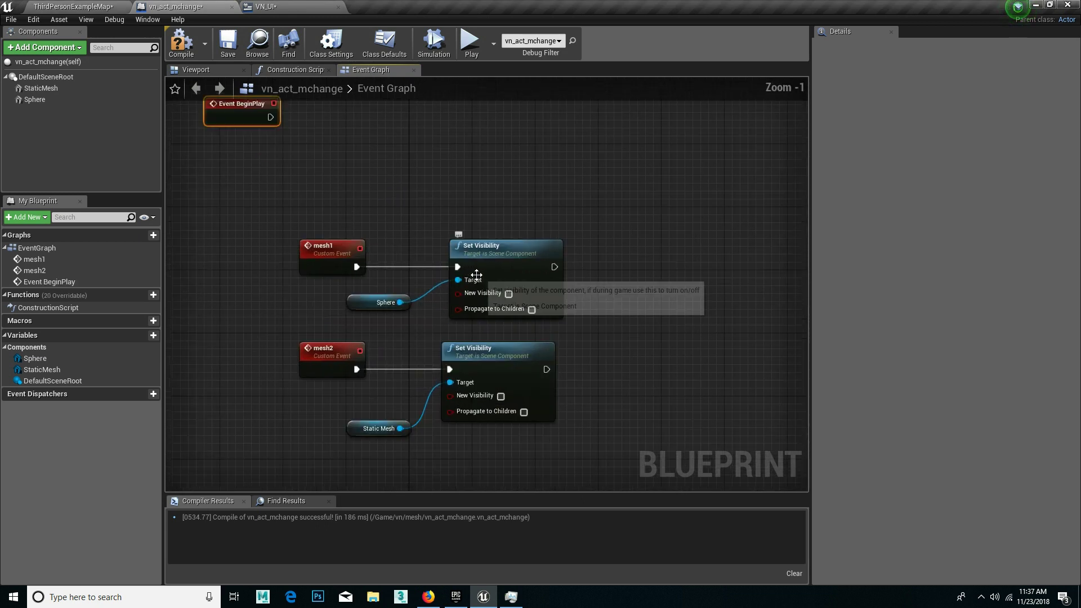
click(538, 257)
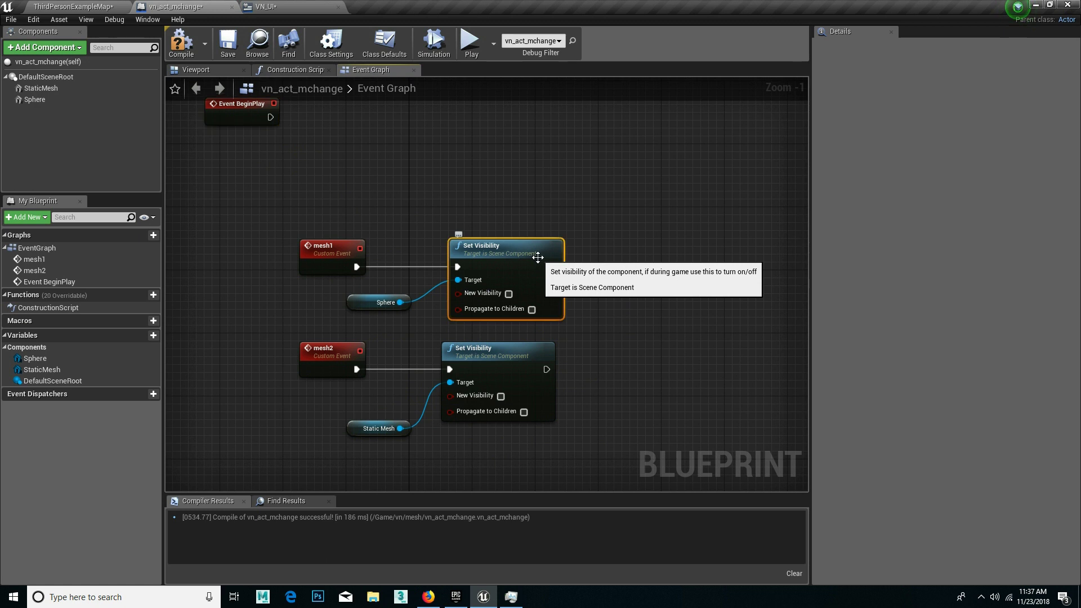
drag(515, 450, 400, 380)
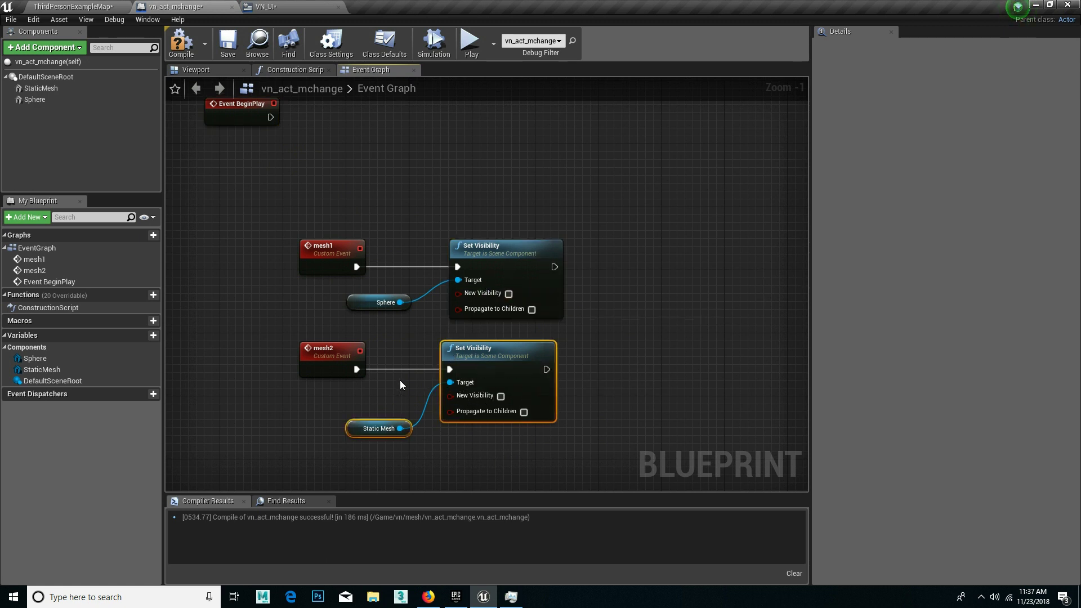
- Paste a copy of the Set Visibility + Static Mesh pair after mesh1's Sphere Set Visibility and wire it
key(ctrl+c)
click(658, 263)
key(ctrl+v)
drag(728, 244, 705, 268)
mouse_move(555, 267)
mouse_down()
mouse_move(713, 296)
mouse_move(688, 276)
mouse_up()
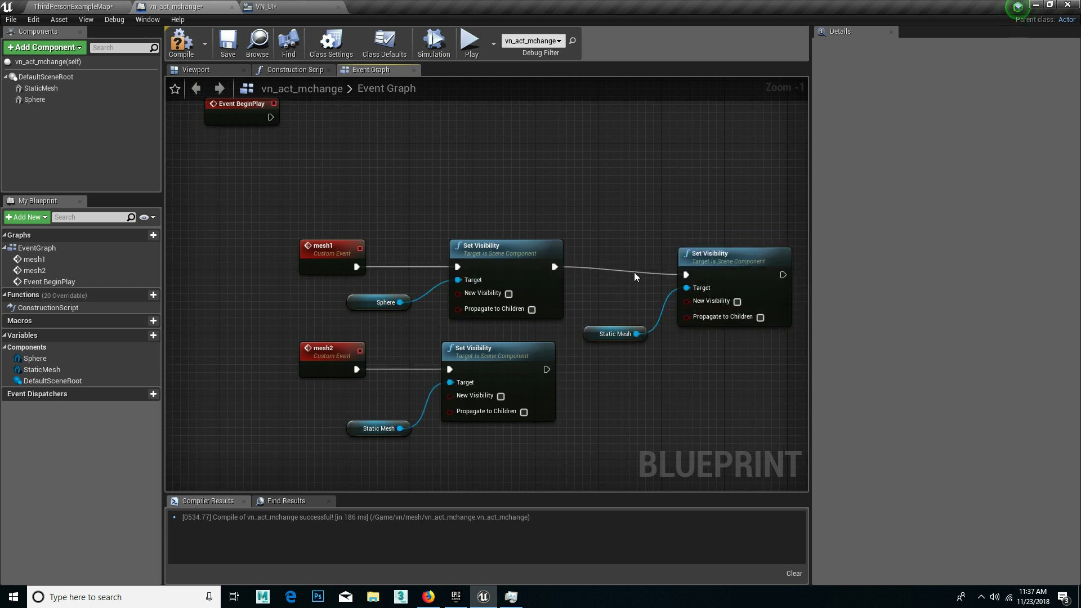
- Tick New Visibility and Propagate to Children on Sphere, and Propagate to Children on Static Mesh
click(541, 242)
right_drag(612, 308, 579, 232)
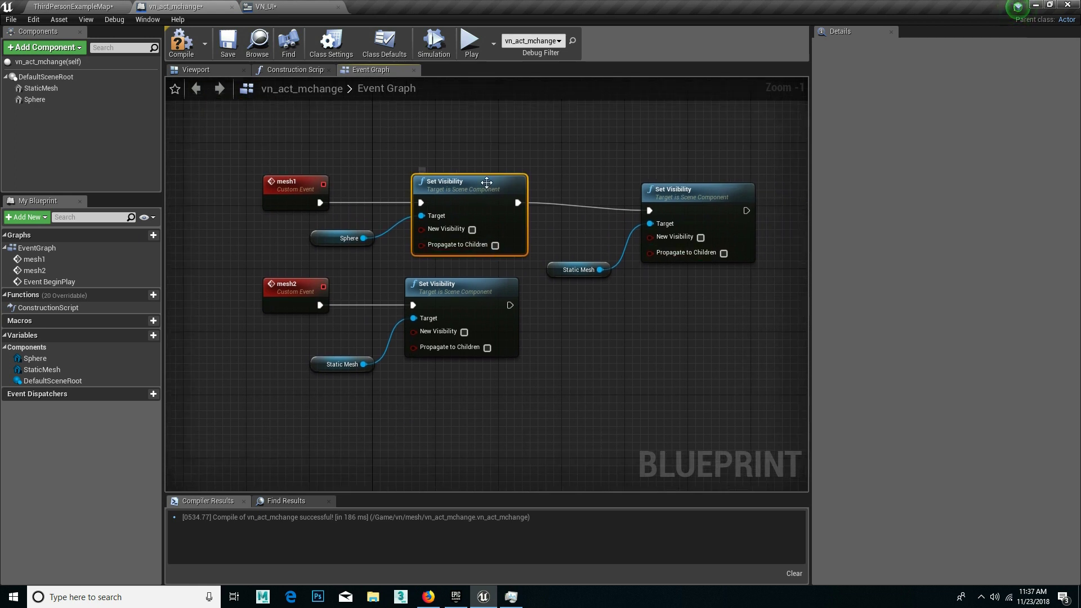
click(473, 229)
click(494, 246)
click(723, 254)
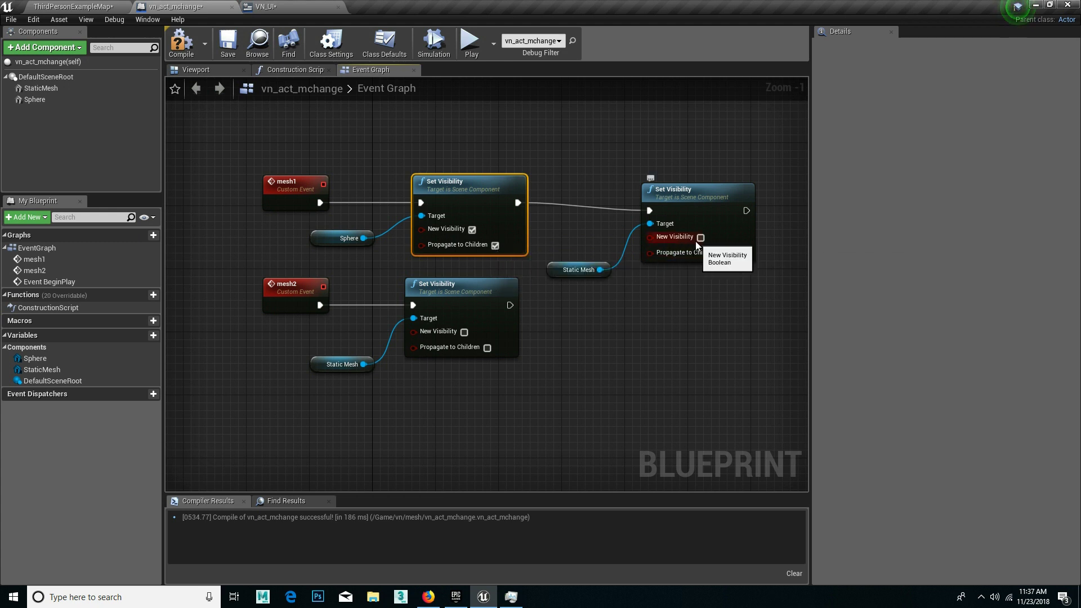
click(724, 253)
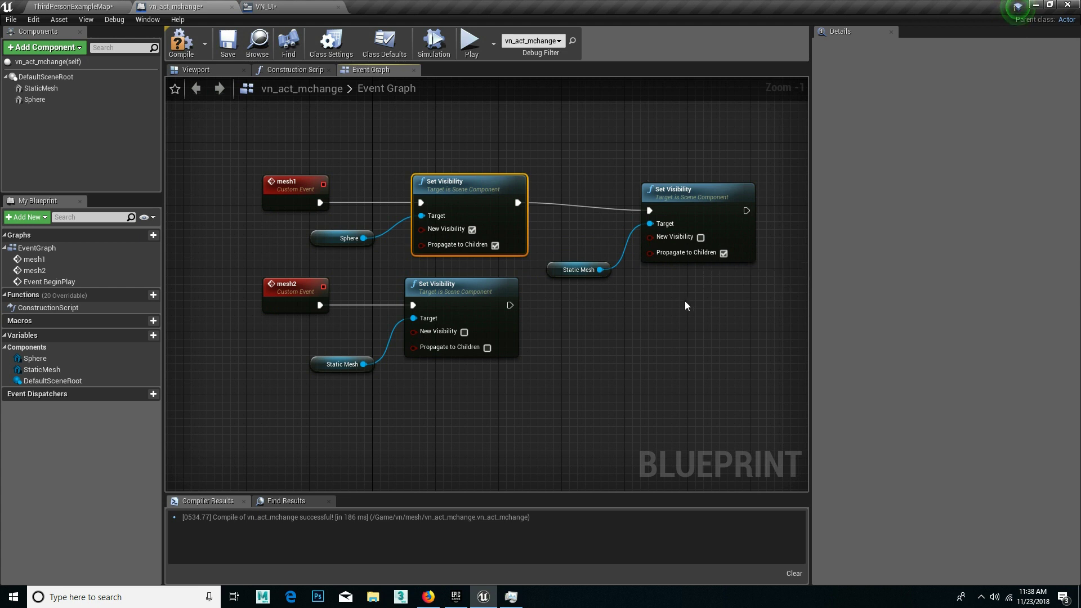
- Move the mesh2 row down and tick Propagate to Children on its Static Mesh Set Visibility
right_drag(667, 300, 700, 323)
drag(254, 314, 548, 421)
drag(490, 322, 491, 346)
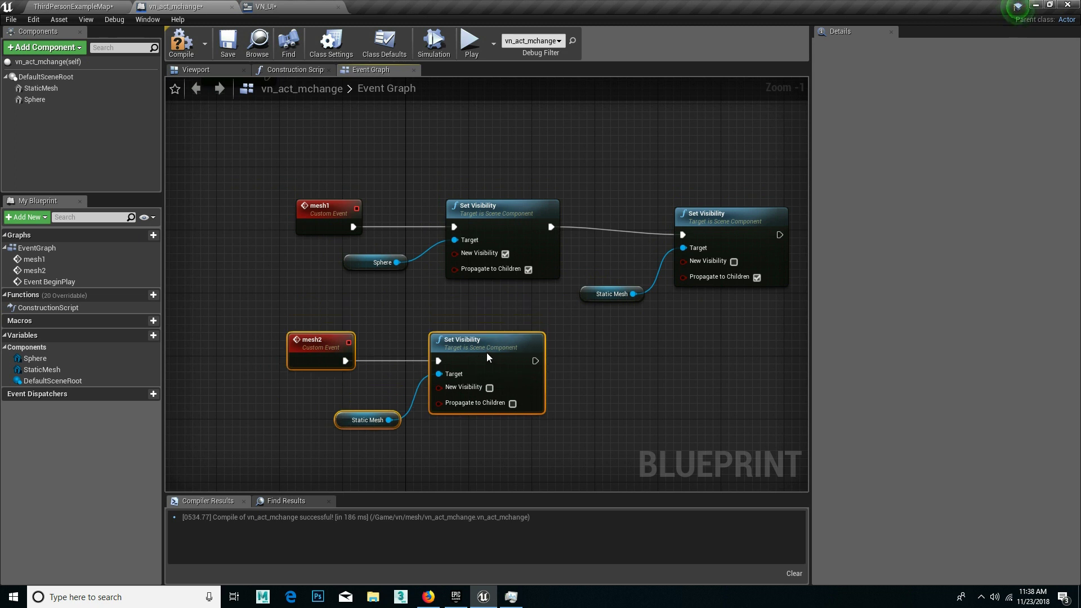
click(566, 356)
right_drag(569, 358, 551, 298)
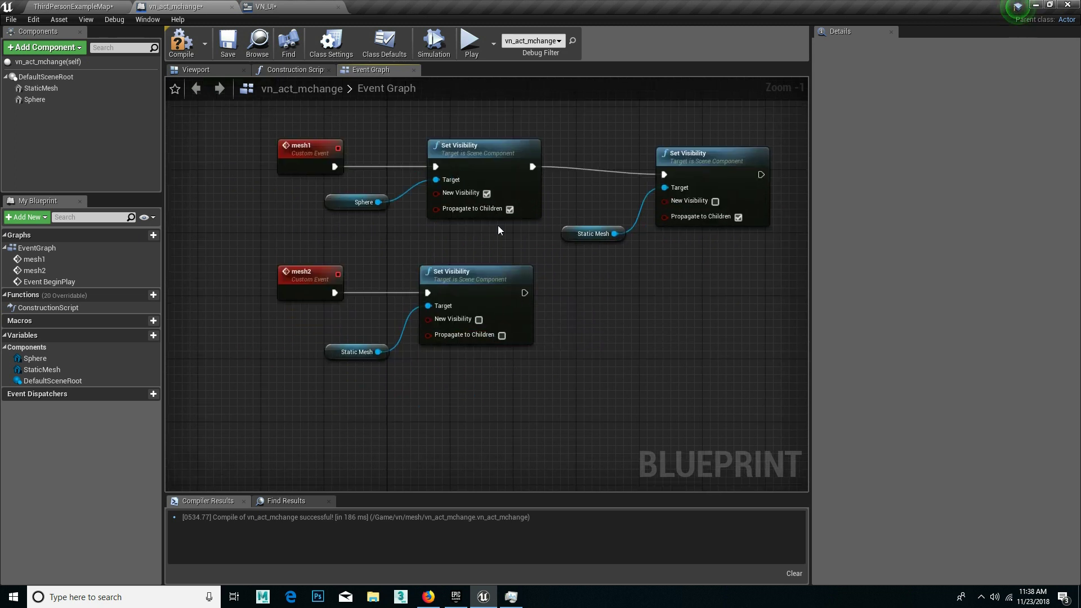
click(503, 336)
- Paste a copy of the Sphere Set Visibility pair after mesh2's Set Visibility and wire it
drag(452, 242, 383, 204)
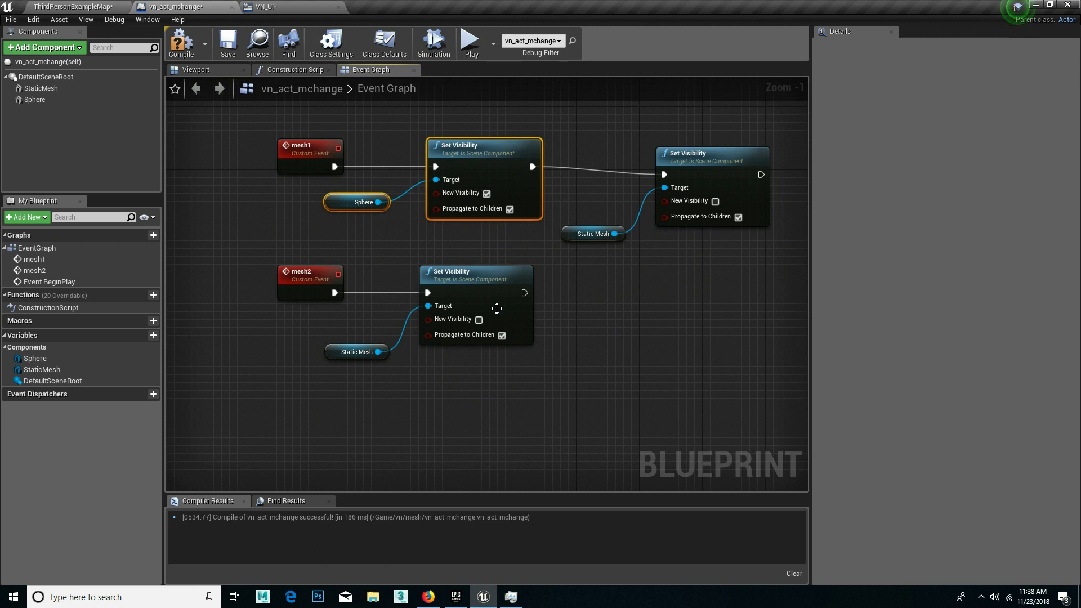
click(589, 348)
key(ctrl+v)
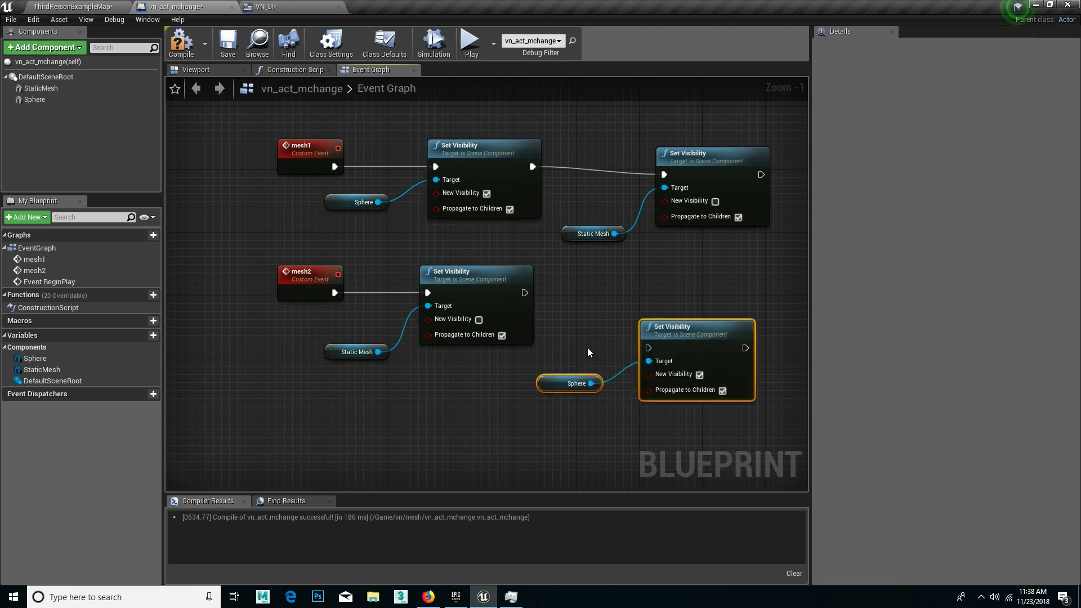
drag(671, 336, 679, 291)
drag(525, 292, 657, 301)
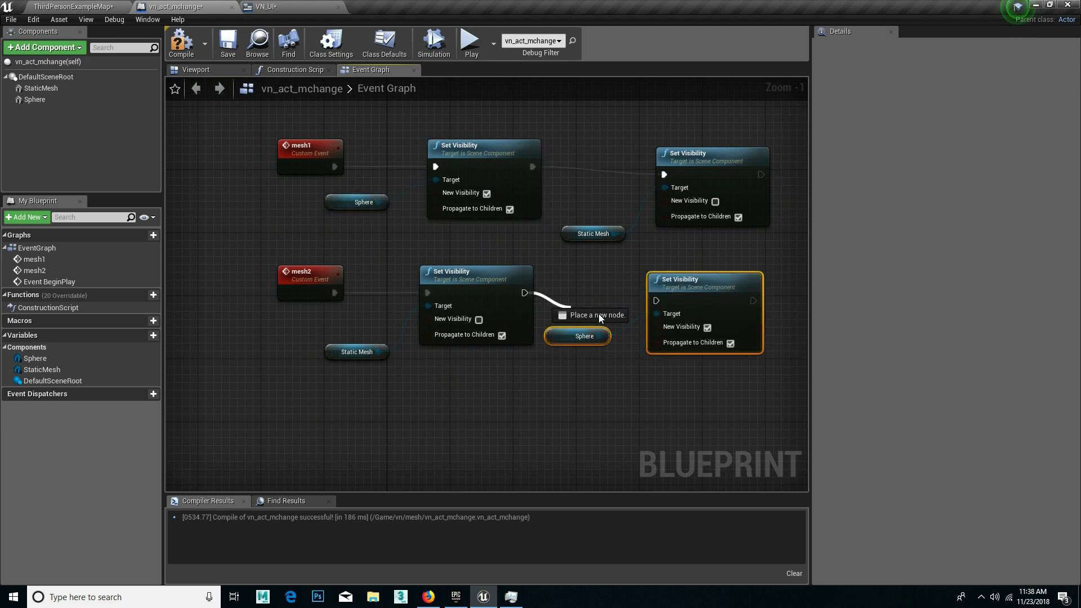
drag(667, 382, 536, 345)
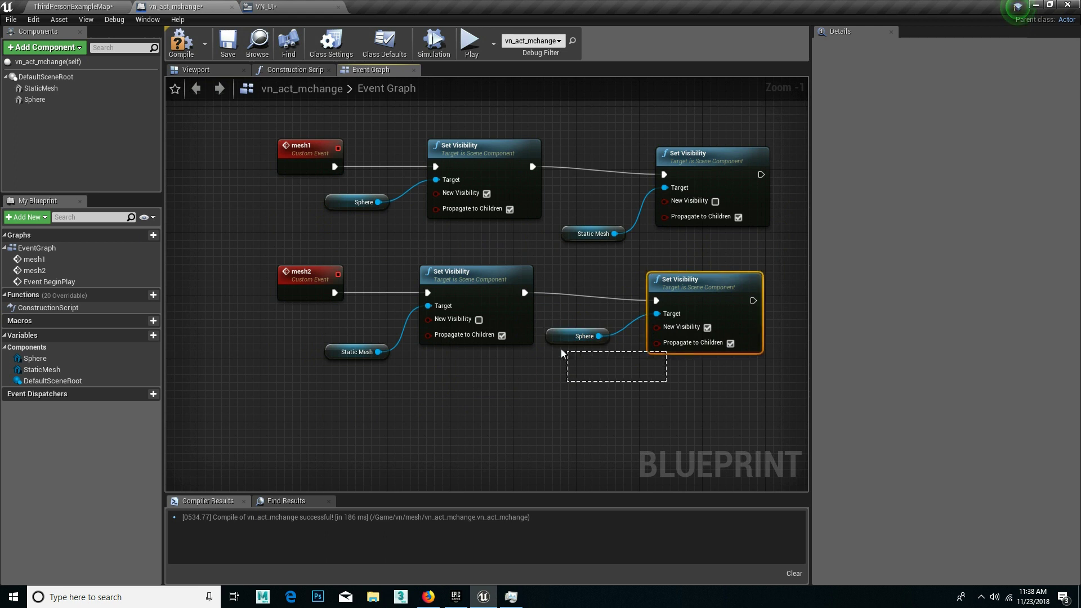
click(496, 423)
scroll(509, 371, down, 1)
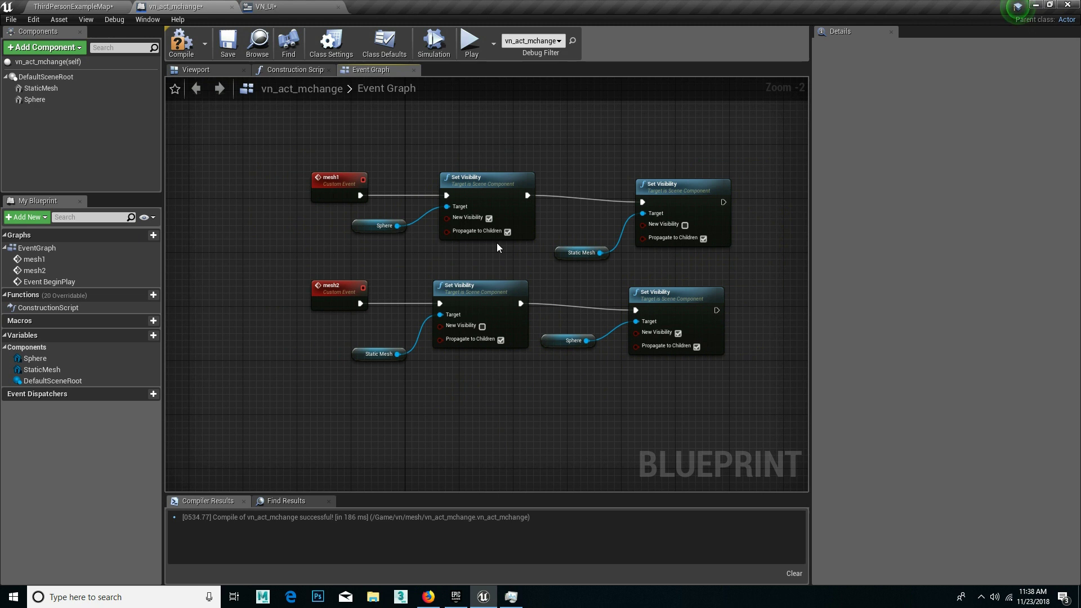
- Paste a copy of mesh2's four visibility nodes beside Event BeginPlay
right_drag(613, 293, 560, 310)
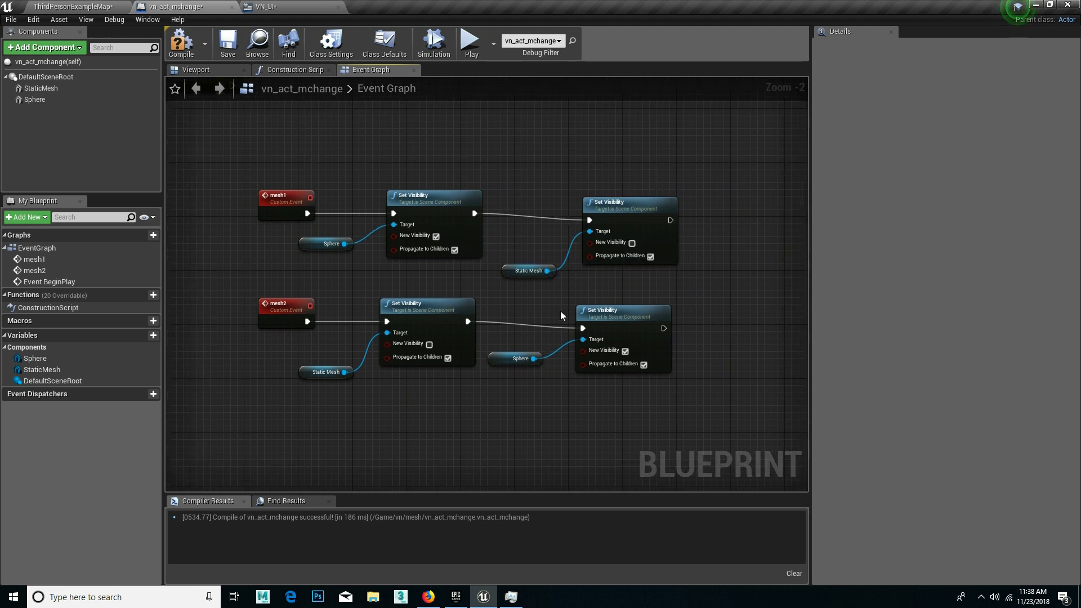
scroll(560, 311, down, 1)
drag(668, 404, 355, 315)
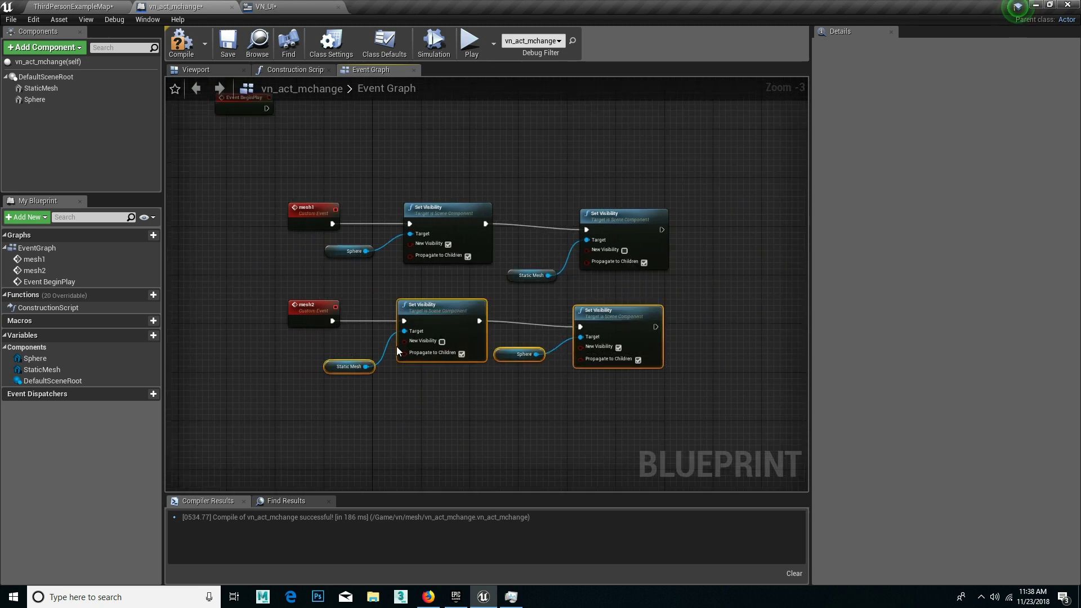
click(390, 160)
key(Home)
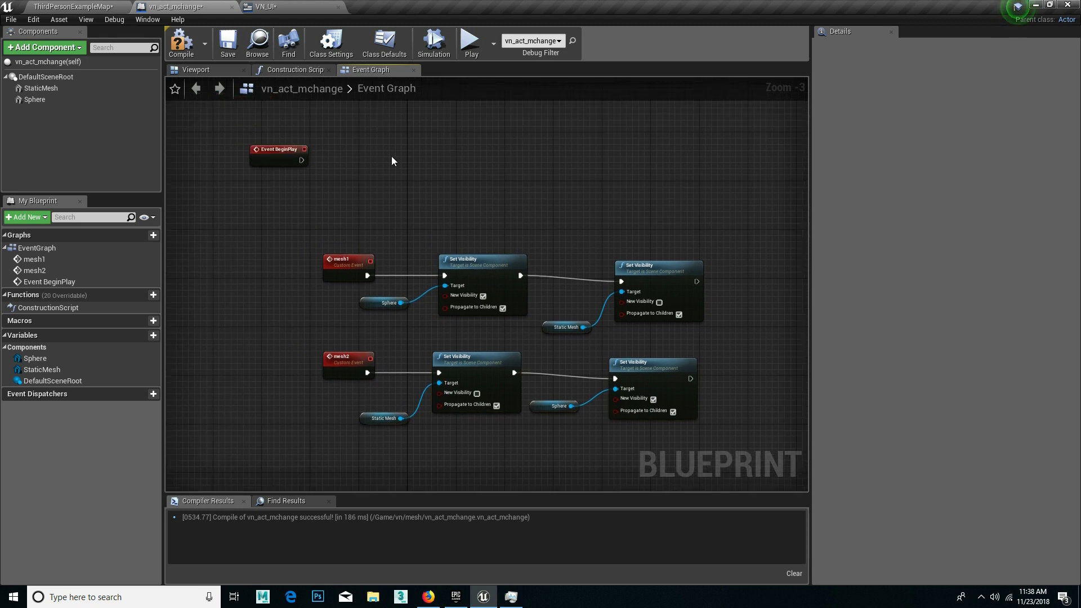
key(ctrl+v)
mouse_move(392, 179)
mouse_down()
mouse_move(434, 145)
mouse_move(431, 134)
mouse_up()
- Wire Event BeginPlay into the pasted Set Visibility nodes and compile vn_act_mchange
mouse_move(302, 160)
mouse_down()
mouse_move(426, 158)
mouse_move(400, 149)
mouse_up()
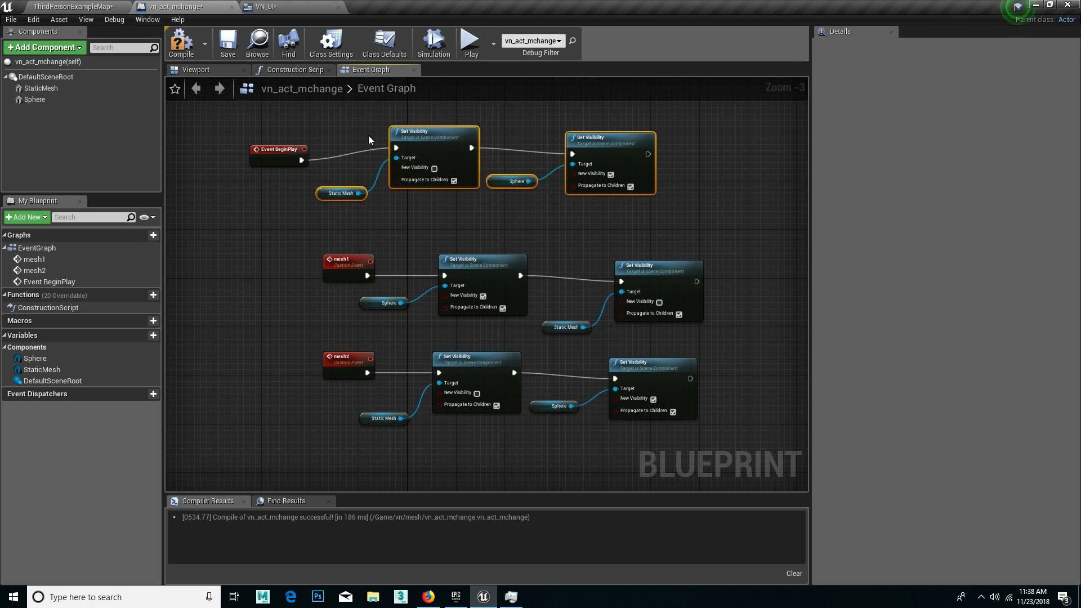
drag(282, 156, 281, 144)
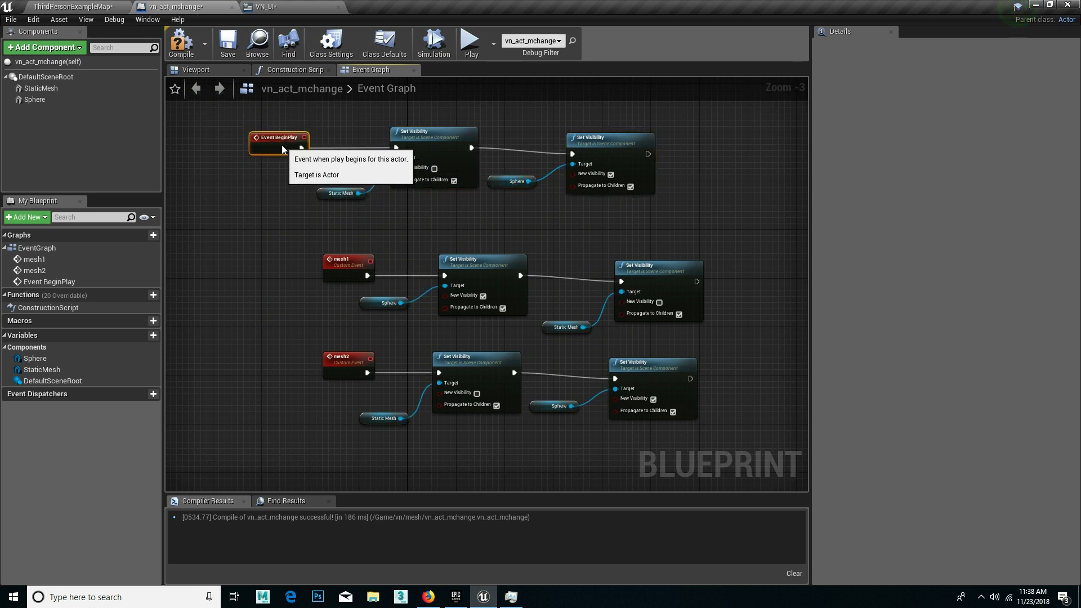
click(181, 45)
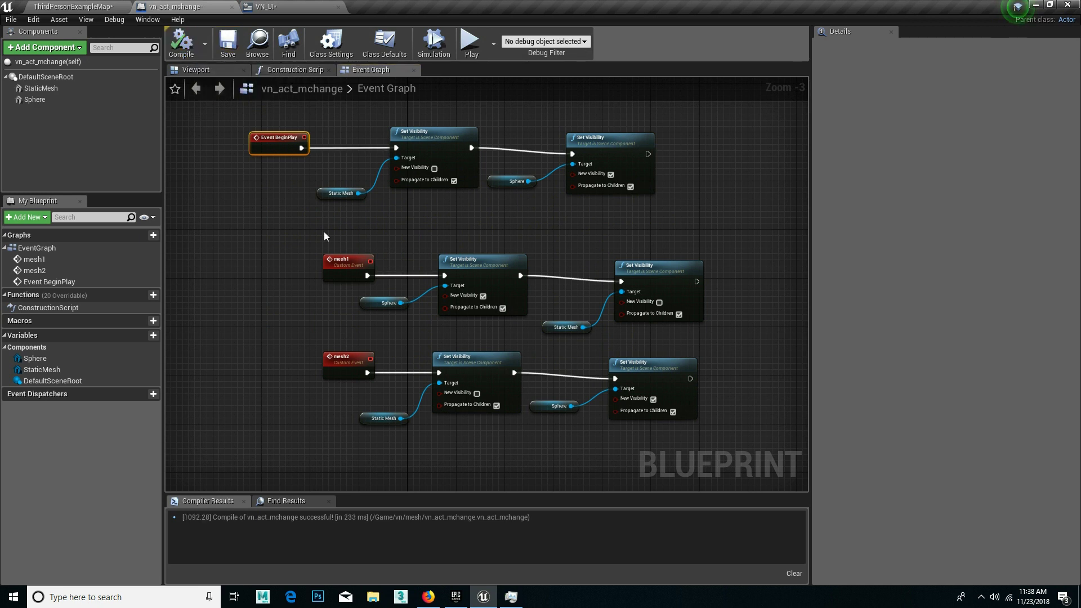
- In VN_UI, add a Mesh 1 call on the mesh1 click's found Vn Act Mchange actors
click(305, 7)
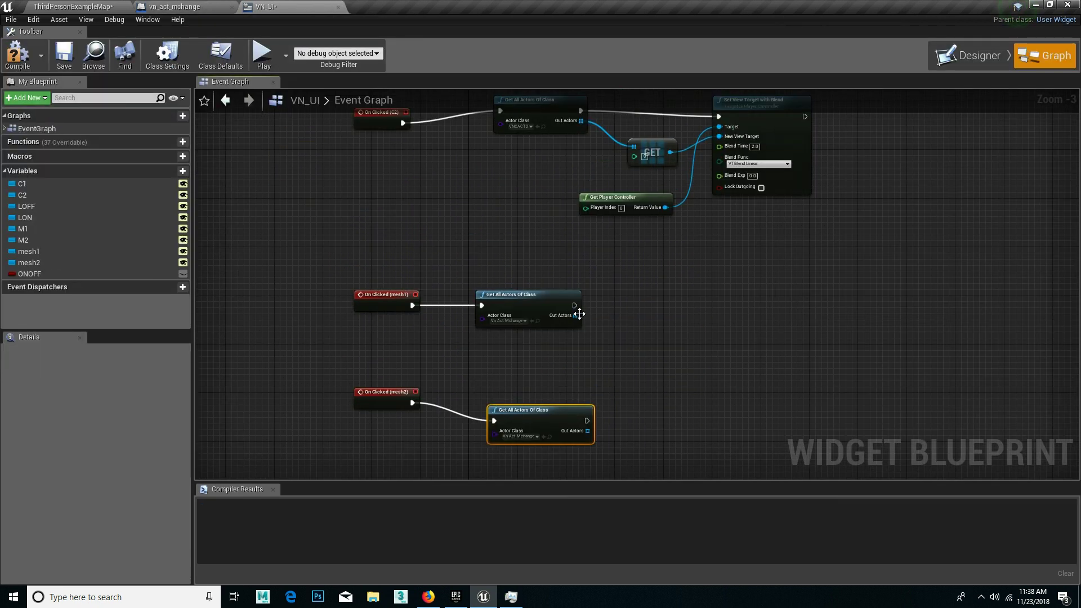
drag(576, 316, 623, 313)
text(mes)
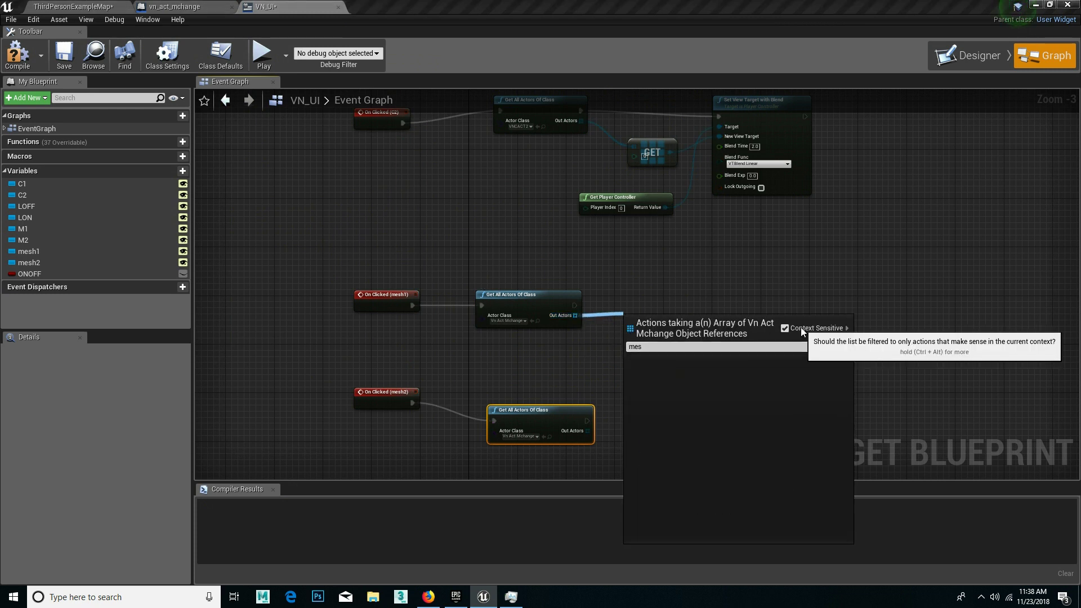
click(801, 327)
click(676, 448)
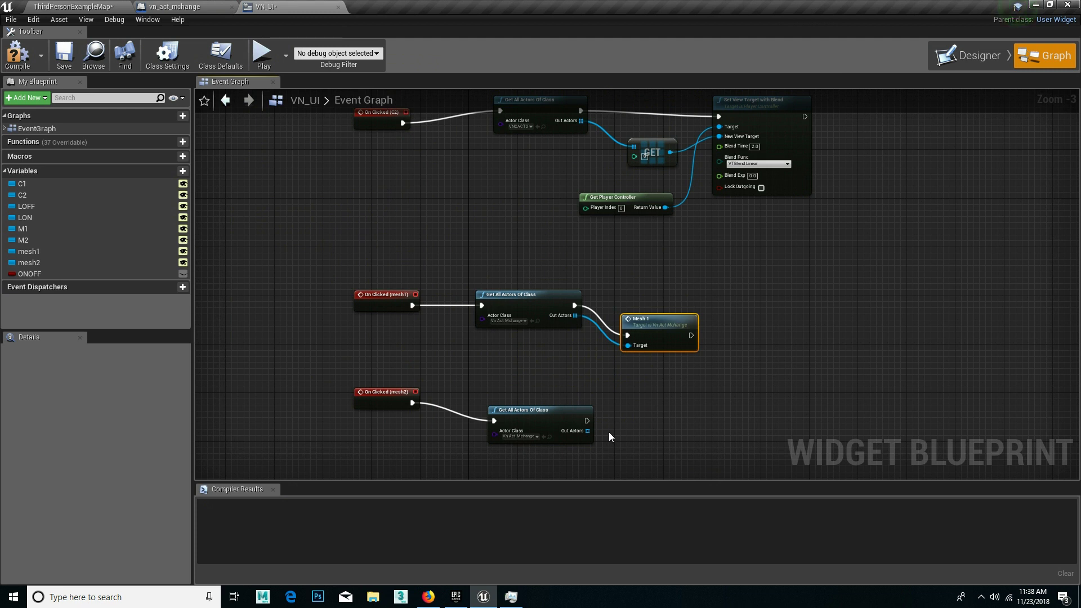
- Add a Mesh 2 call targeting the mesh2 click's found actors
mouse_move(587, 431)
mouse_down()
mouse_move(612, 364)
mouse_move(625, 417)
mouse_up()
text(me)
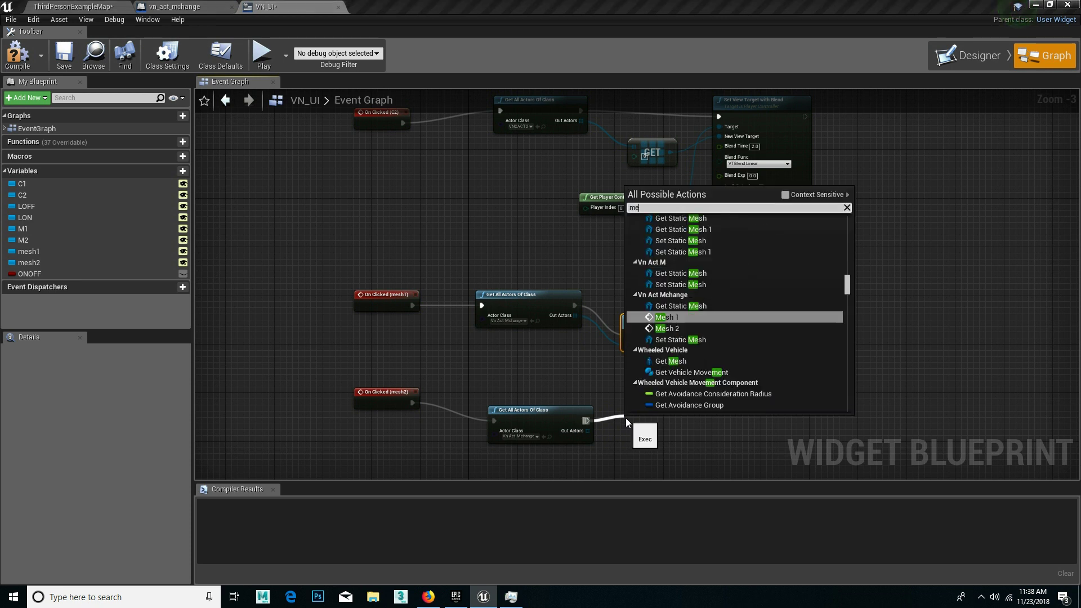
click(667, 328)
drag(589, 430, 628, 449)
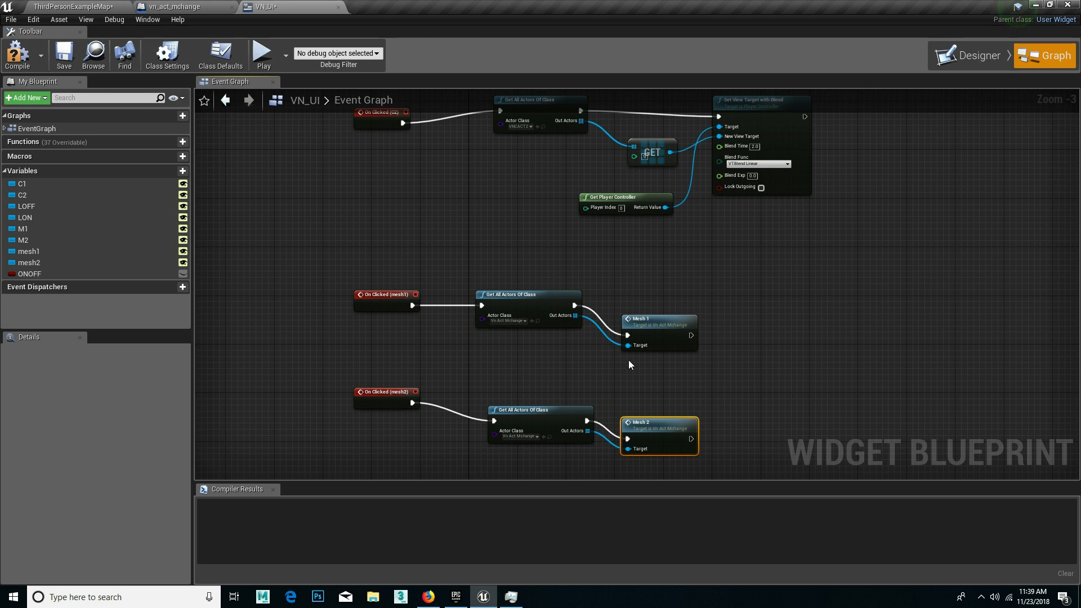
- Line up the Mesh 1, Mesh 2 and On Clicked (mesh2) nodes, then show the Designer
drag(667, 332, 667, 302)
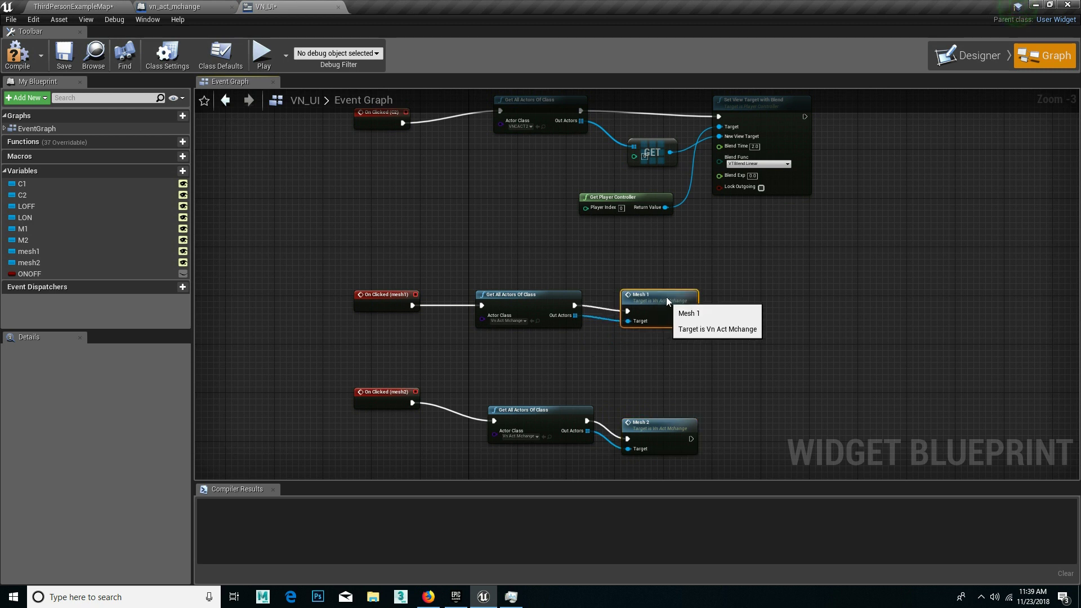
drag(648, 423, 659, 404)
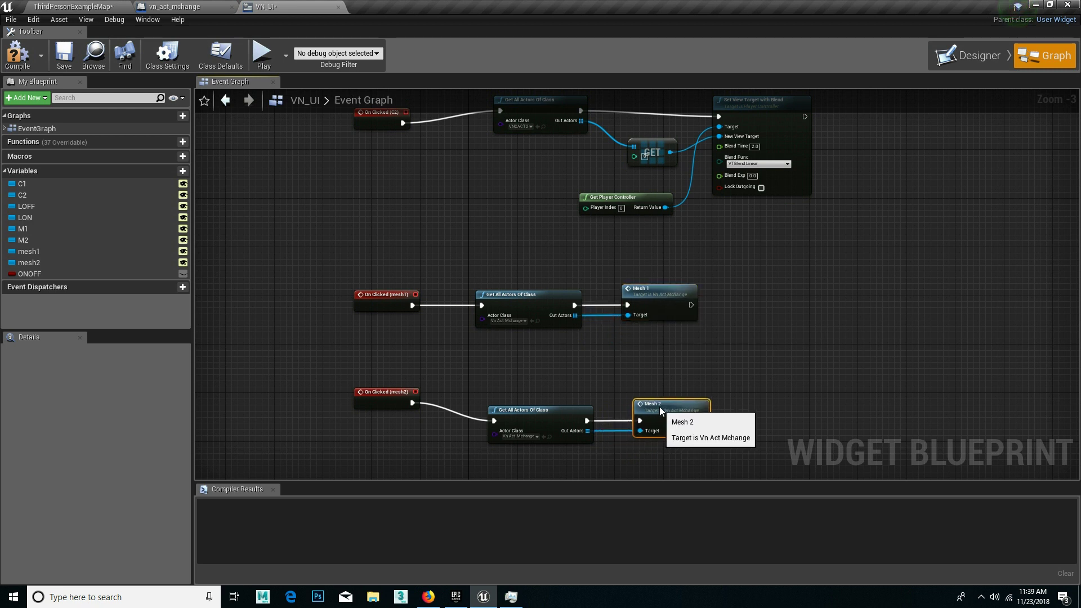
mouse_move(406, 402)
mouse_down()
mouse_move(373, 437)
mouse_move(378, 418)
mouse_up()
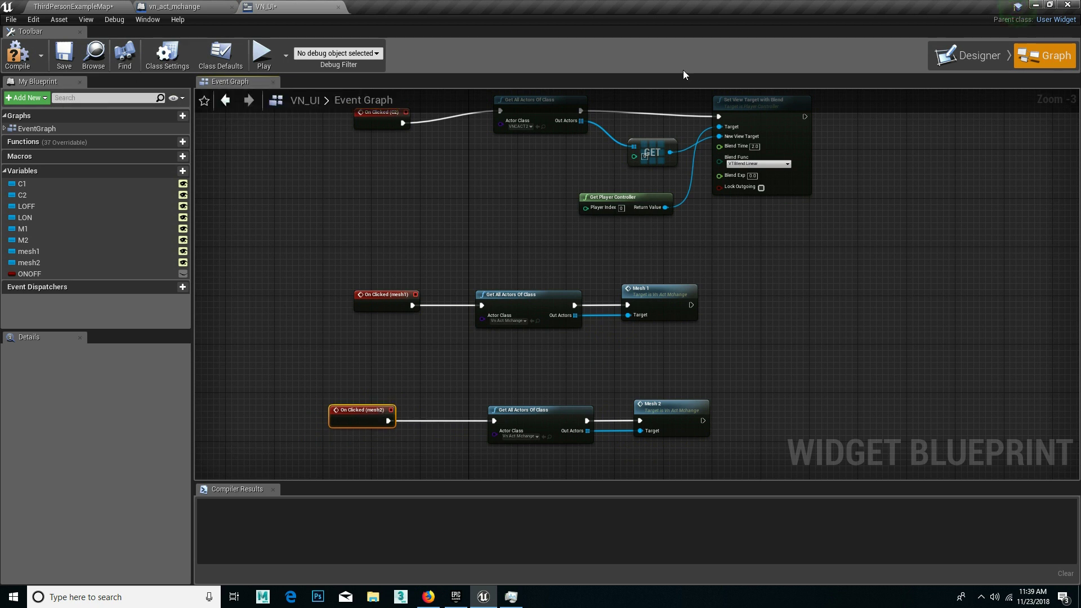
click(982, 54)
- Compile vn_act_mchange, then compile the VN_UI widget from its Event Graph
scroll(524, 228, up, 3)
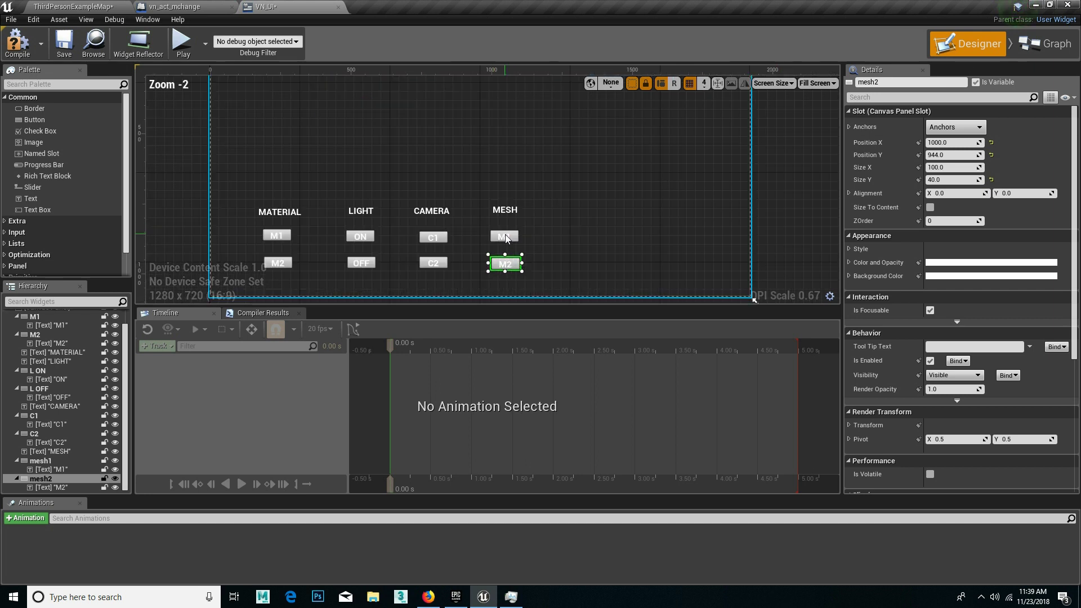
scroll(521, 226, down, 1)
click(1045, 43)
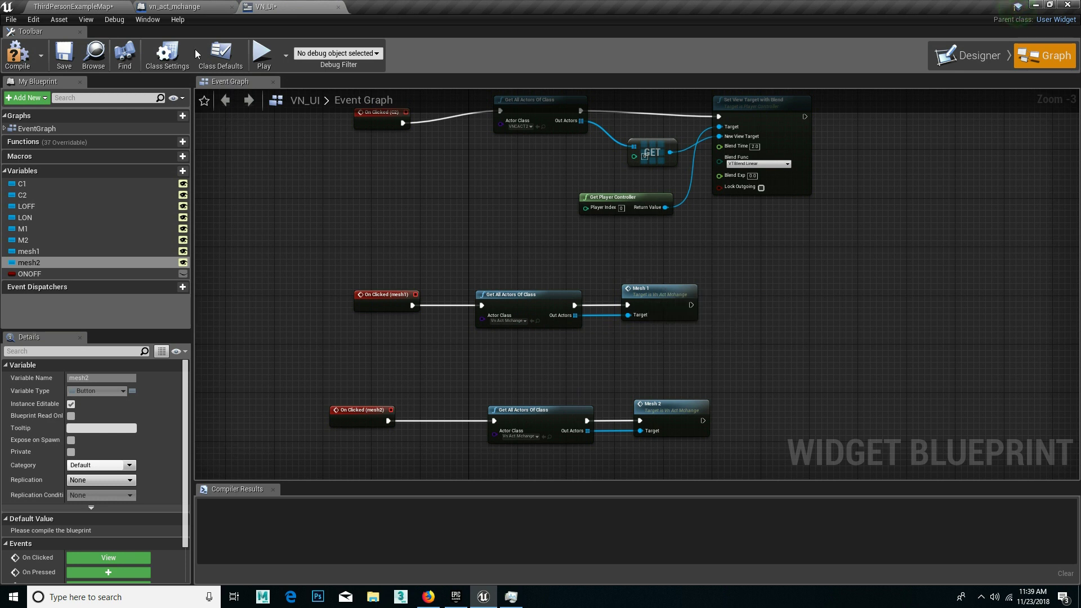
click(161, 6)
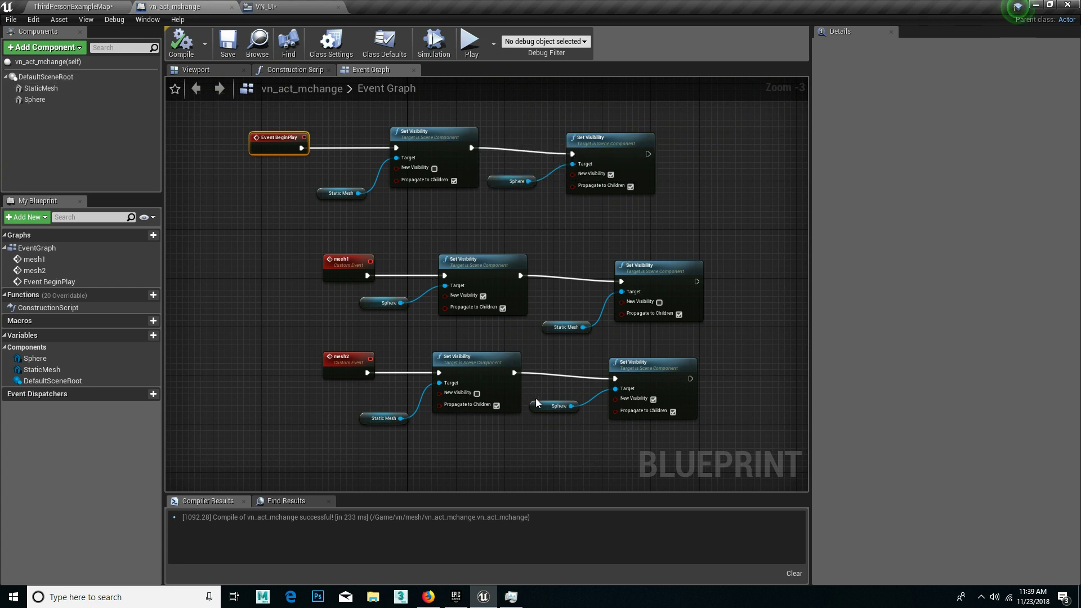
click(181, 43)
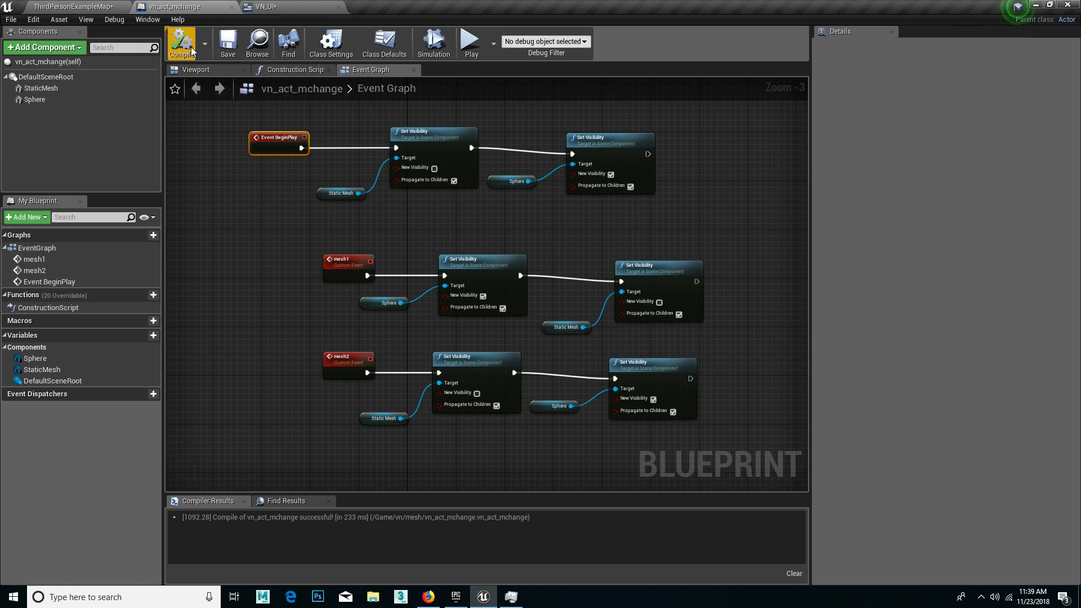
click(265, 6)
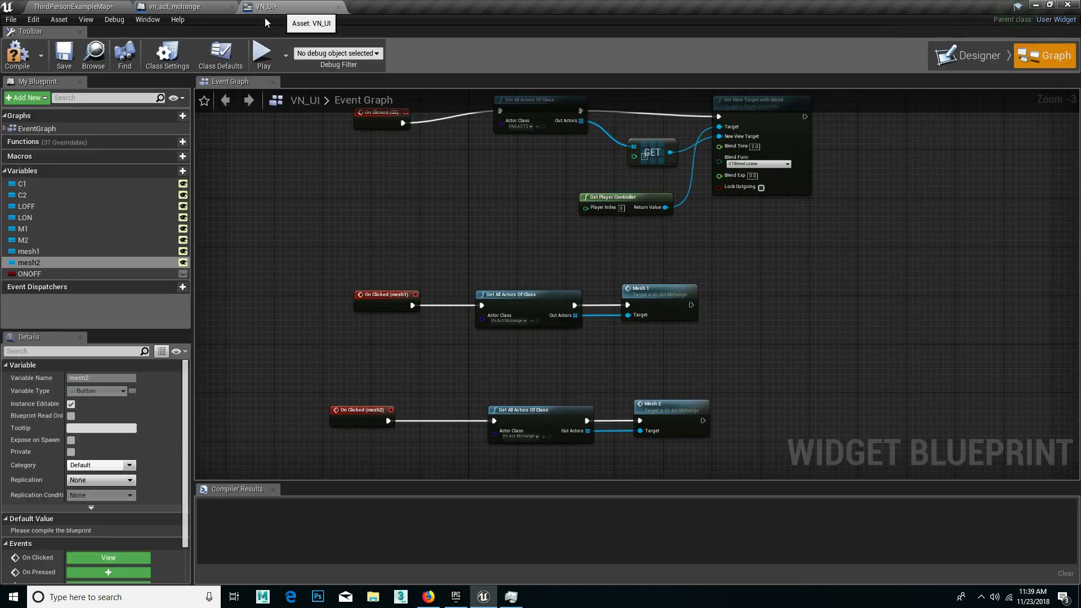
click(58, 47)
- Save VN_UI, then play ThirdPersonExampleMap to check the sphere shows instead of the cylinder
click(16, 54)
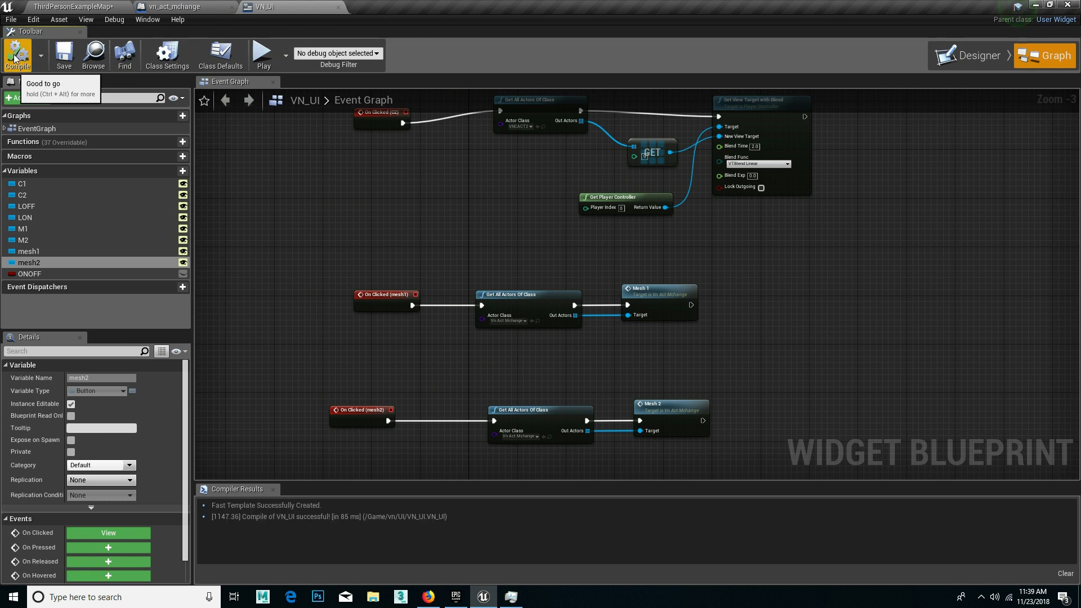
click(50, 7)
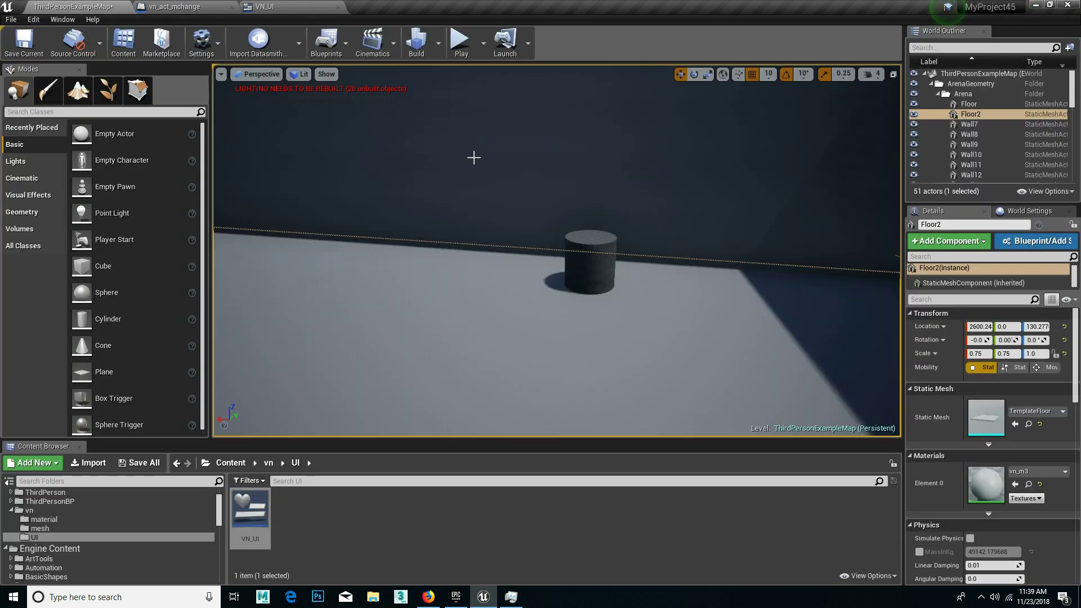
click(460, 41)
drag(583, 260, 792, 314)
key(w)
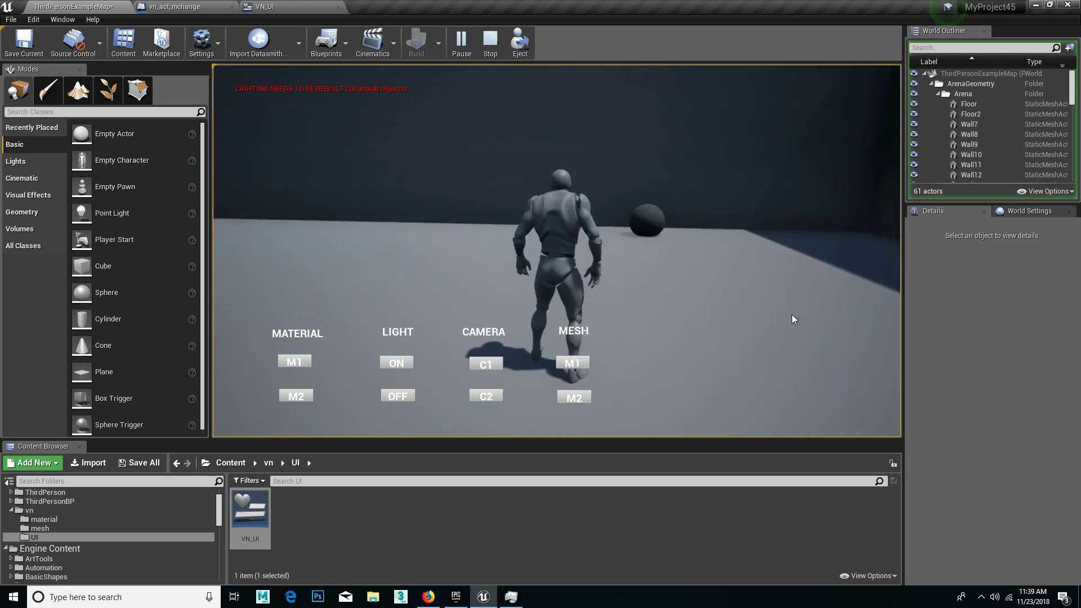
key(Escape)
click(223, 5)
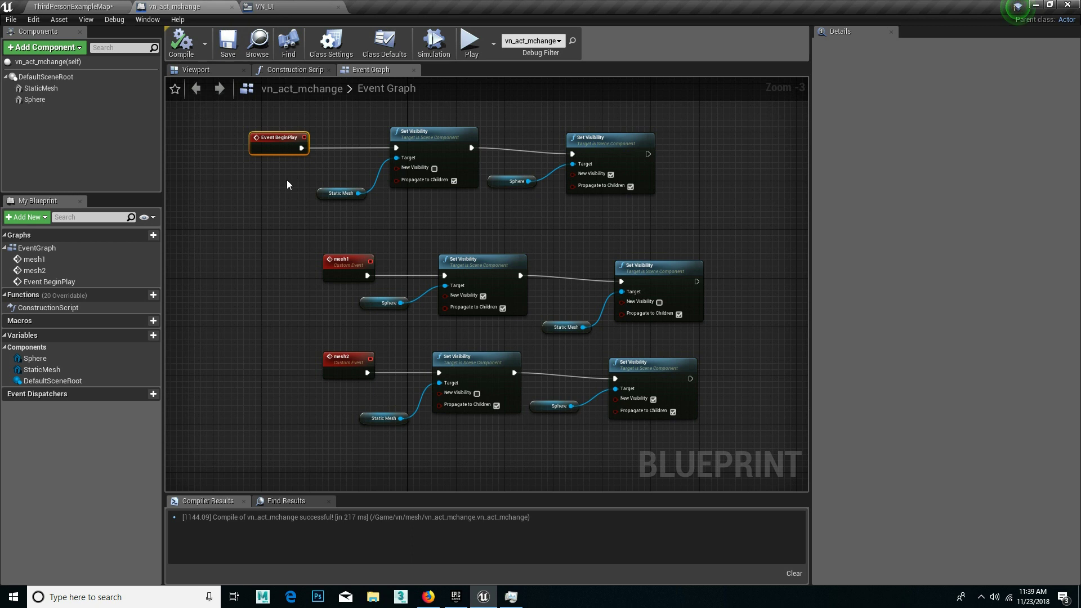
- Inspect the BeginPlay, mesh1 and mesh2 Set Visibility nodes and their Sphere and Static Mesh targets
mouse_move(301, 210)
mouse_down()
mouse_move(647, 285)
mouse_move(621, 237)
mouse_up()
click(673, 290)
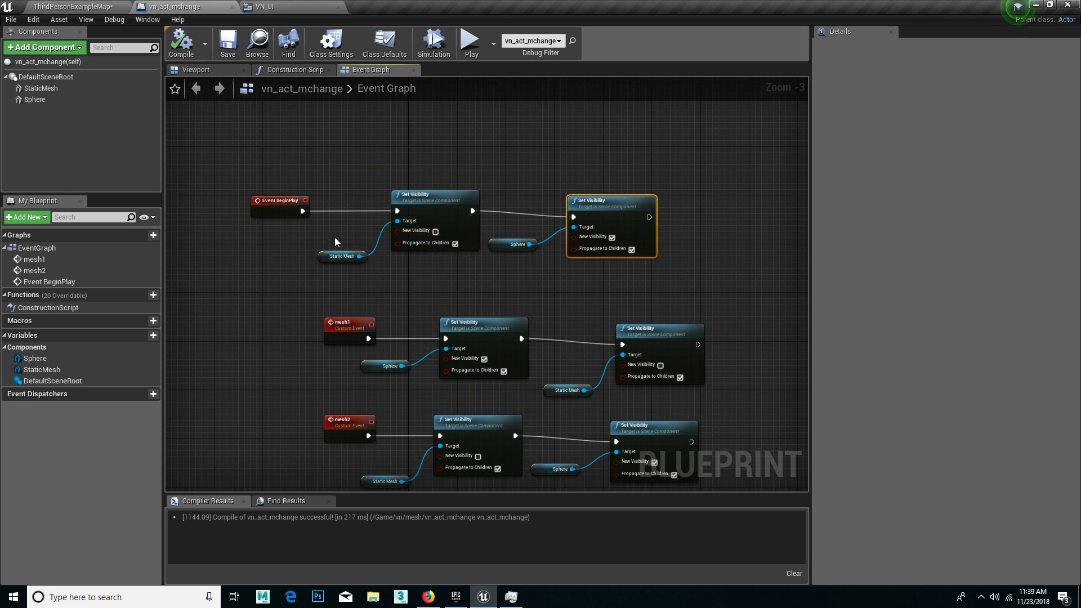
drag(335, 238, 362, 274)
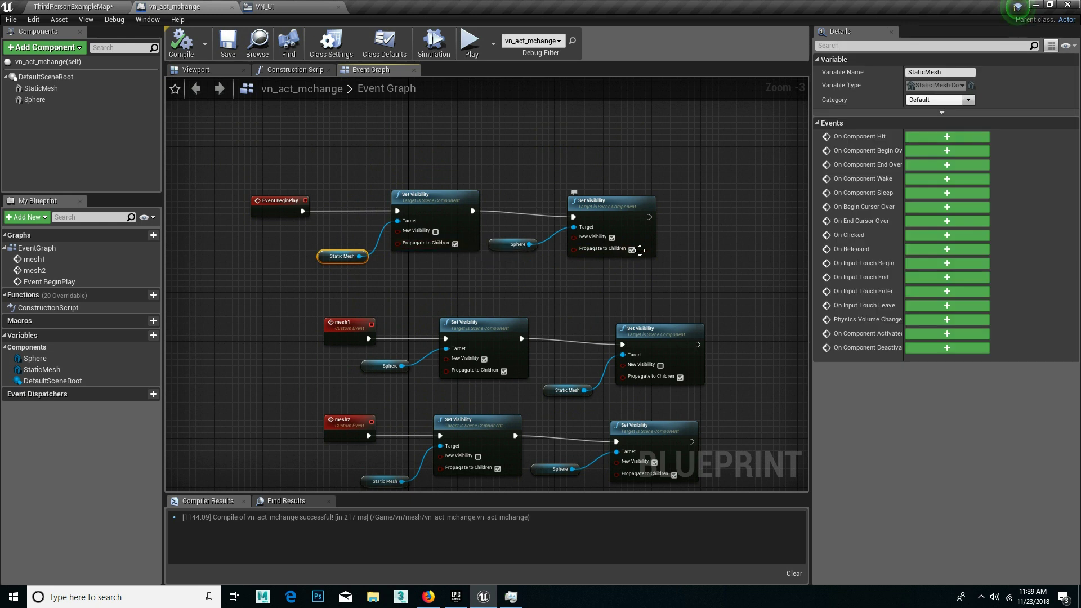
click(540, 270)
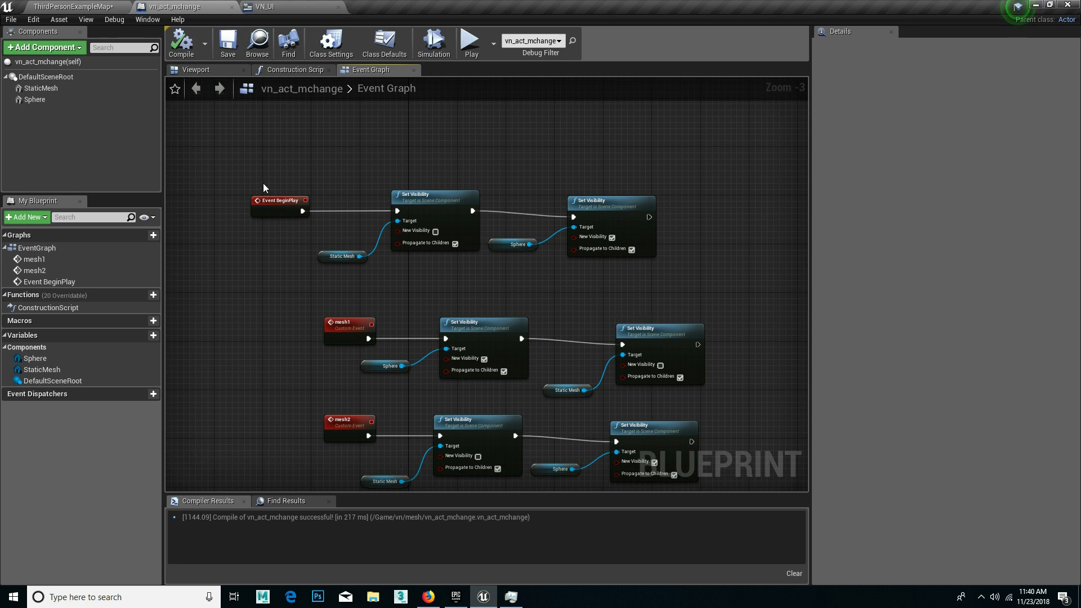
drag(225, 162, 642, 280)
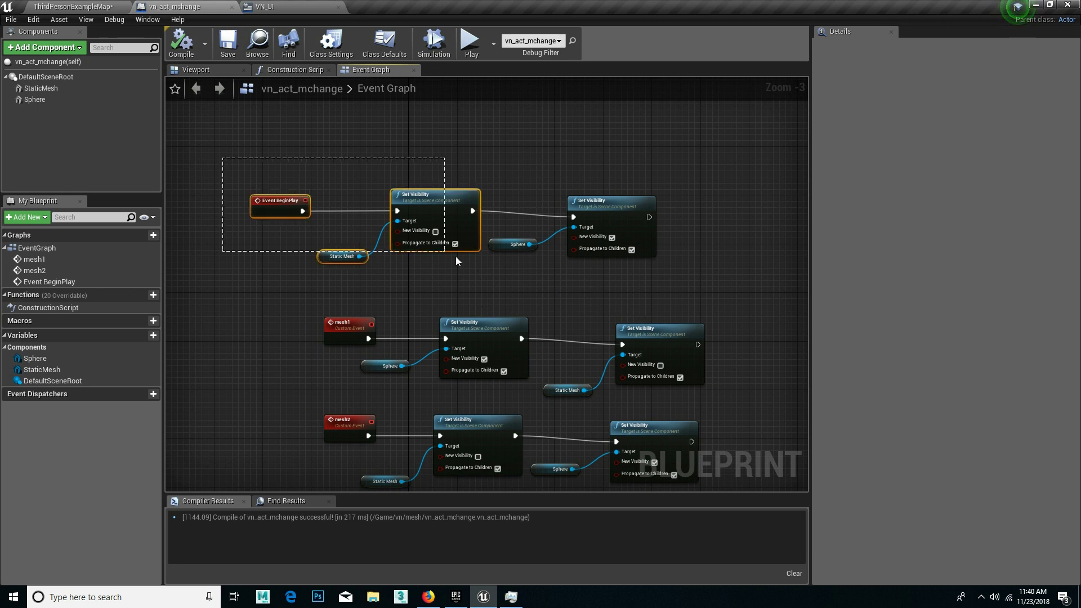
click(469, 273)
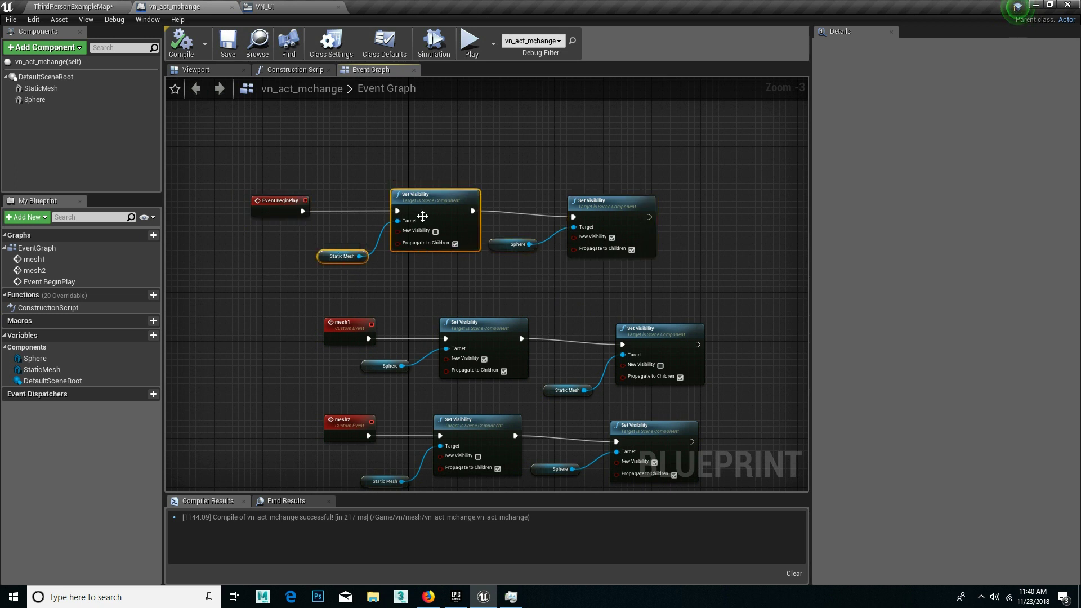
drag(512, 301, 644, 191)
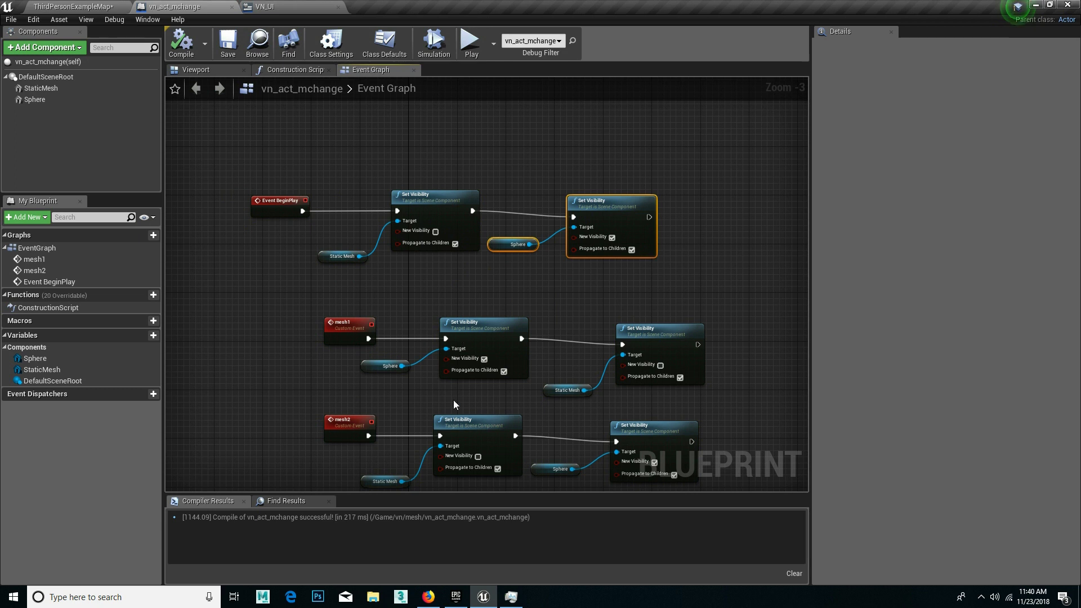
click(360, 322)
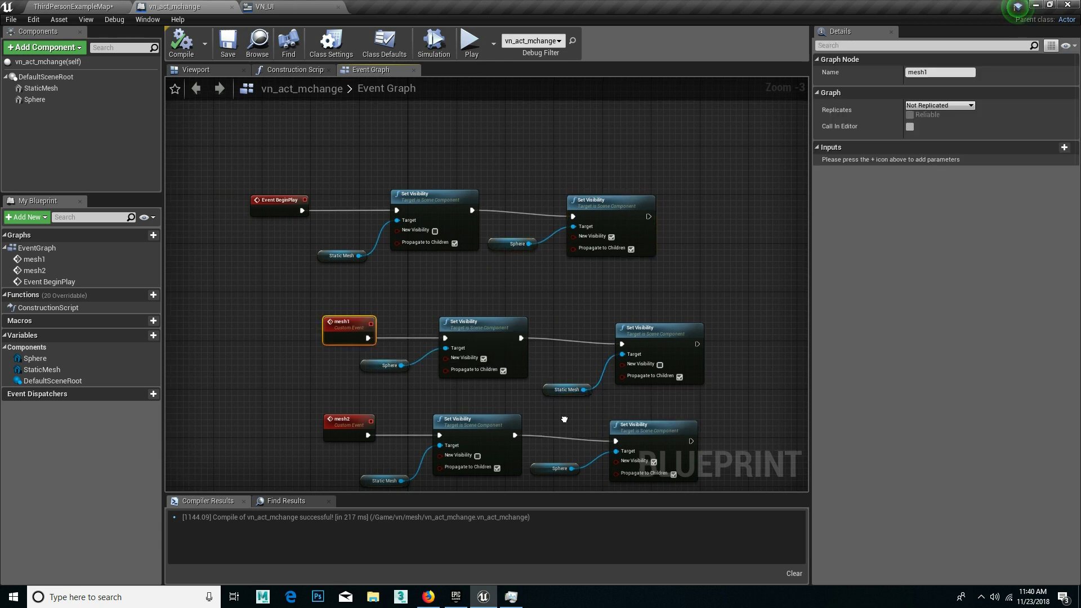
right_drag(563, 420, 531, 326)
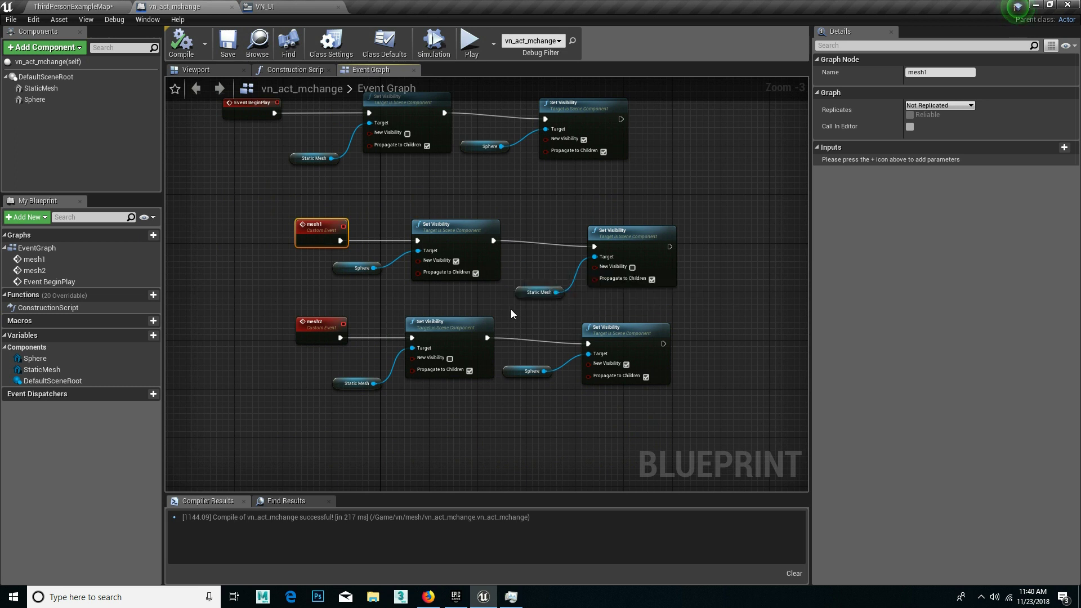
right_drag(510, 315, 455, 323)
click(454, 323)
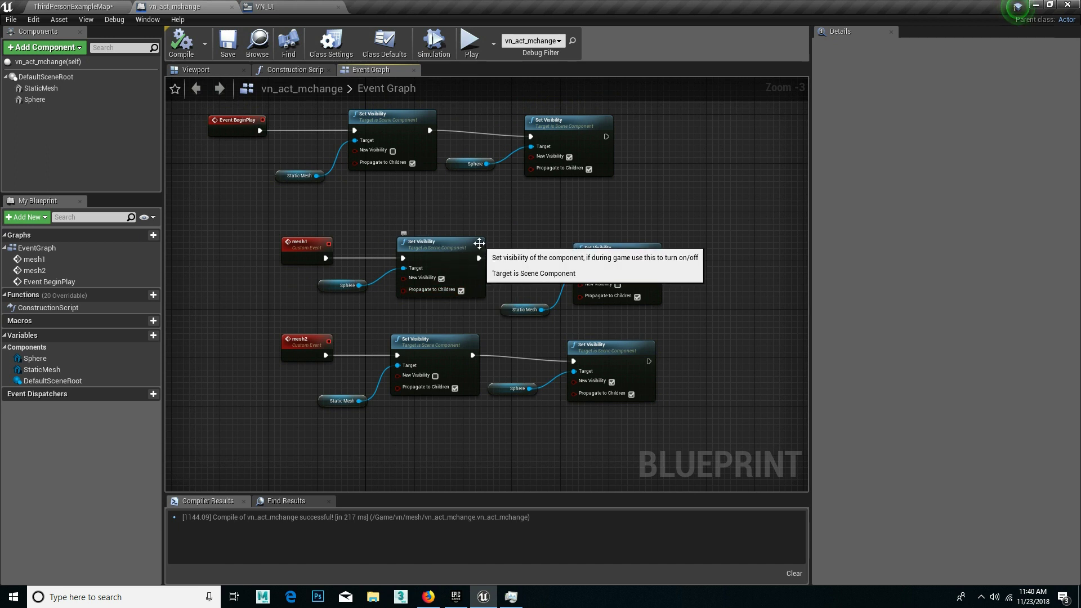
- Untick New Visibility on mesh1's Sphere, keep mesh2's Static Mesh off, then compile and save
click(441, 279)
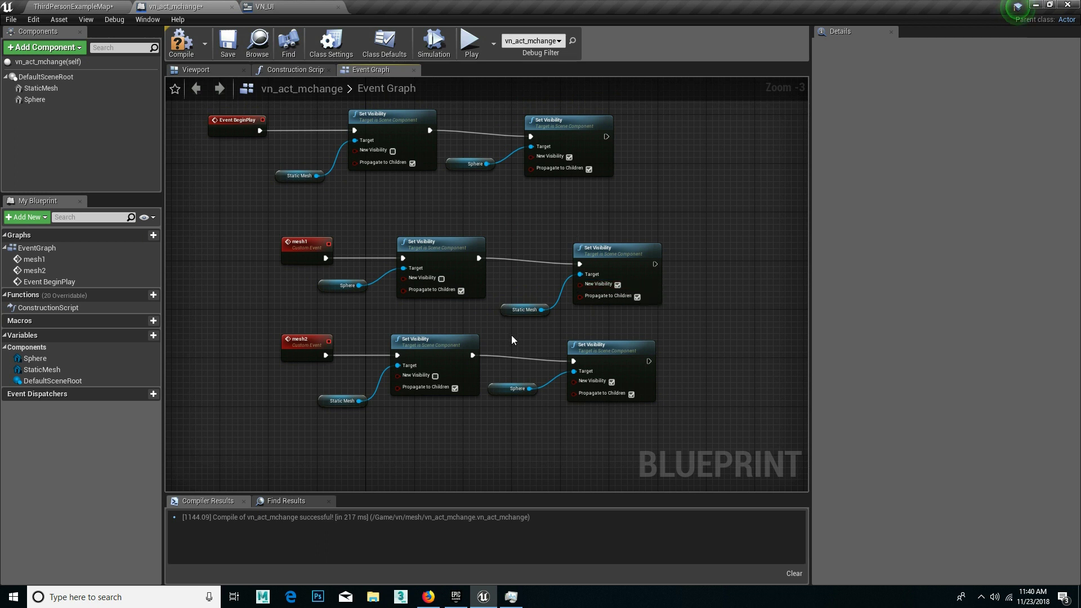
click(435, 376)
click(435, 376)
click(181, 42)
click(218, 50)
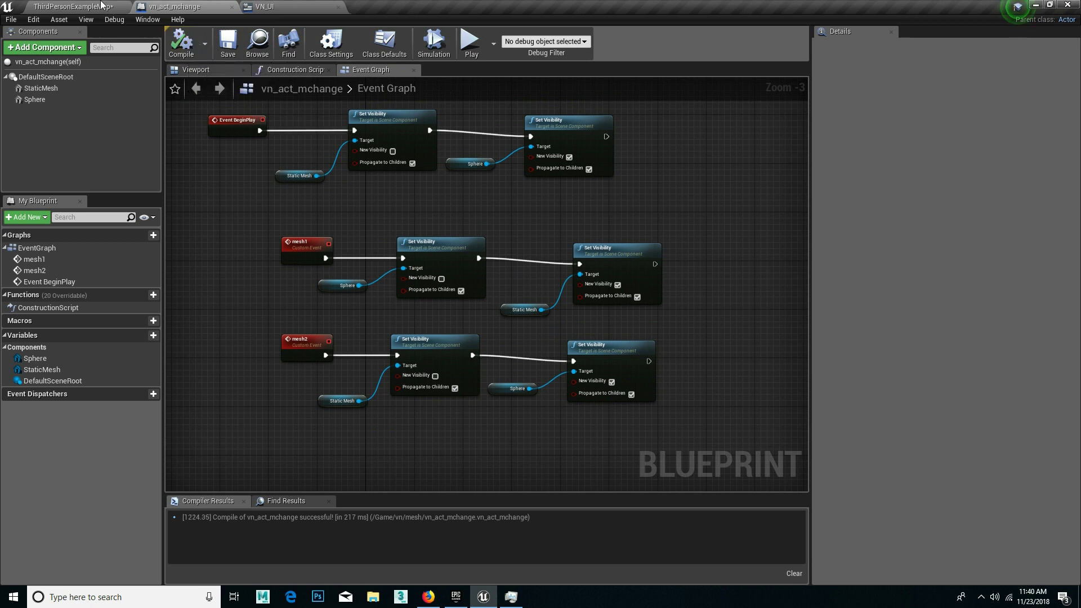
- Play the level and test MESH M1 (cylinder) and M2 (sphere) once each
click(102, 5)
click(459, 40)
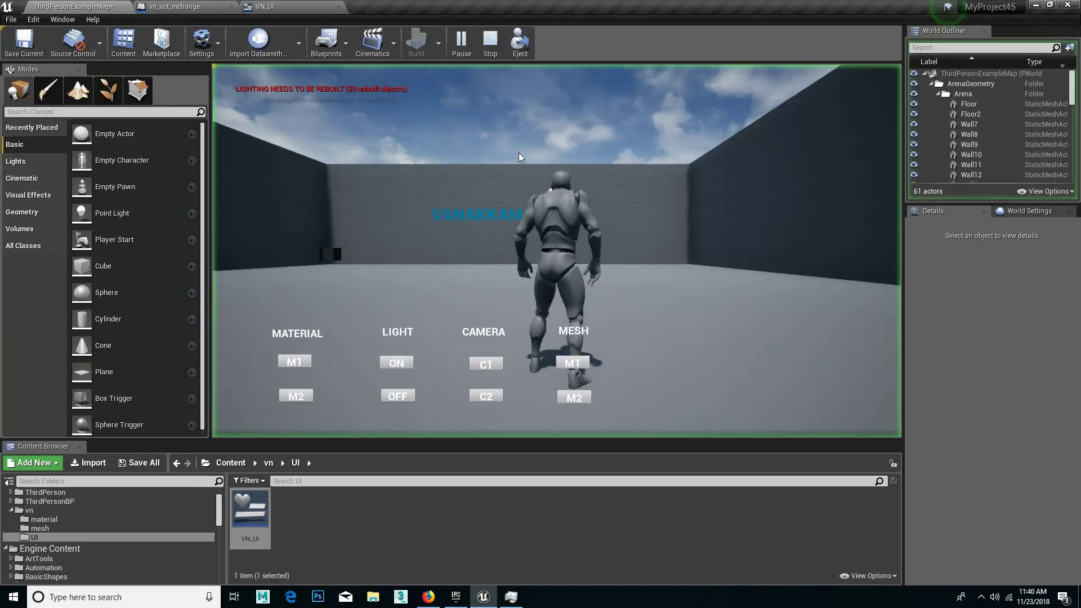
key(w)
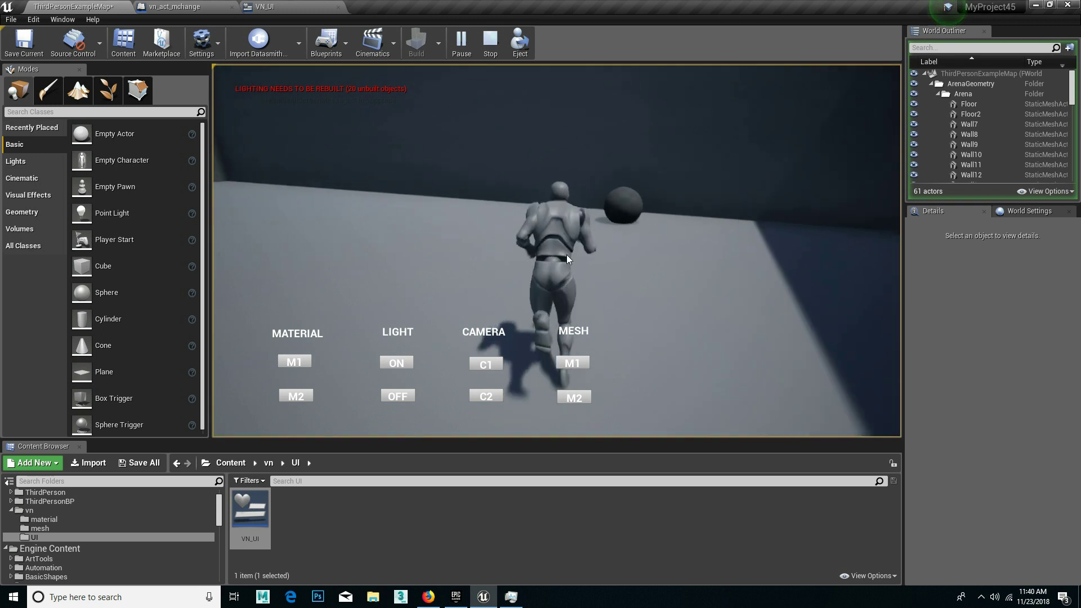
click(582, 363)
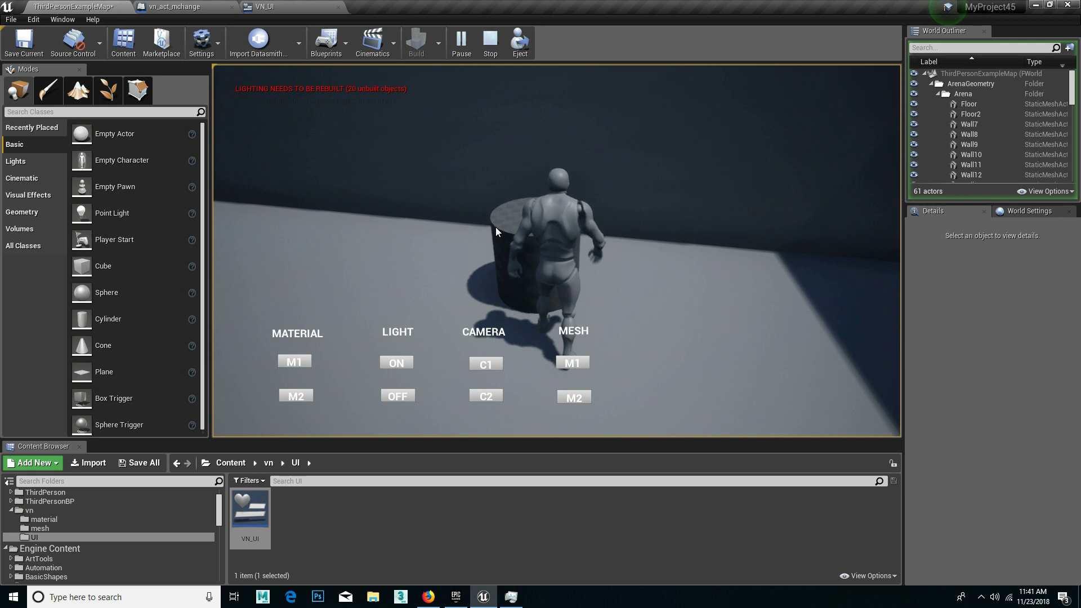
key(space)
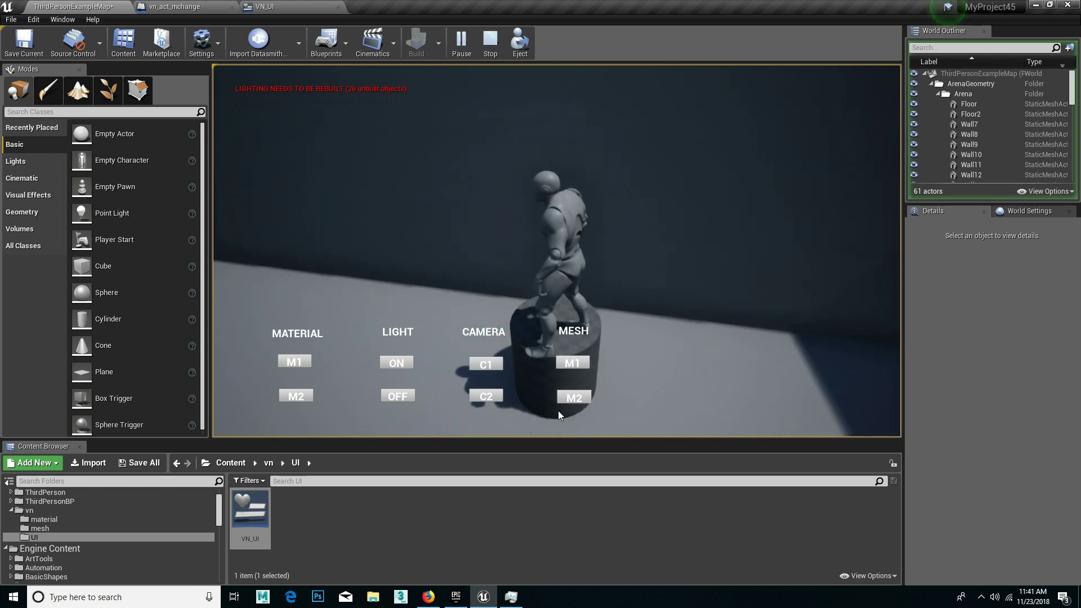
click(579, 399)
- Repeatedly swap sphere and cylinder with M1 and M2, ending on the sphere, then reopen vn_act_mchange
mouse_move(621, 362)
mouse_down()
mouse_move(528, 242)
mouse_move(560, 386)
mouse_move(526, 393)
mouse_up()
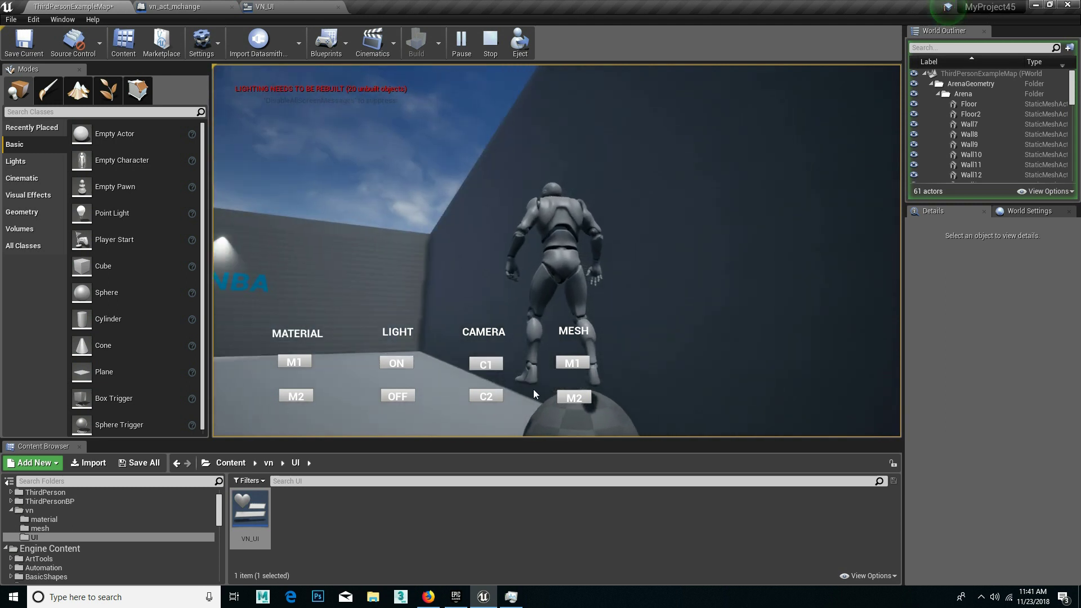
mouse_move(528, 387)
mouse_down()
mouse_move(707, 418)
mouse_move(634, 393)
mouse_move(633, 352)
mouse_move(692, 330)
mouse_move(622, 316)
mouse_up()
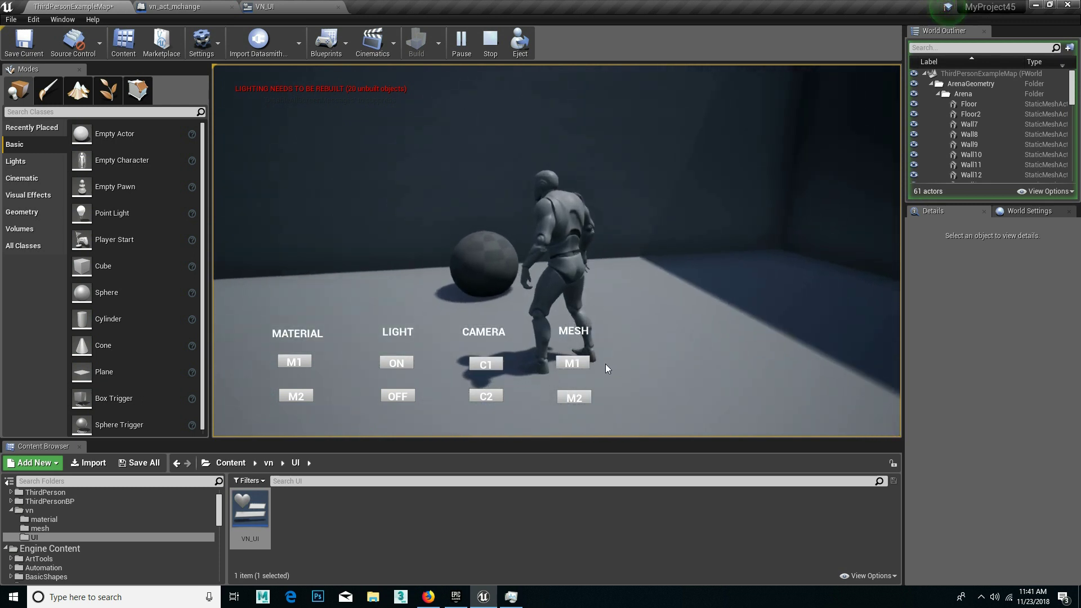
click(580, 360)
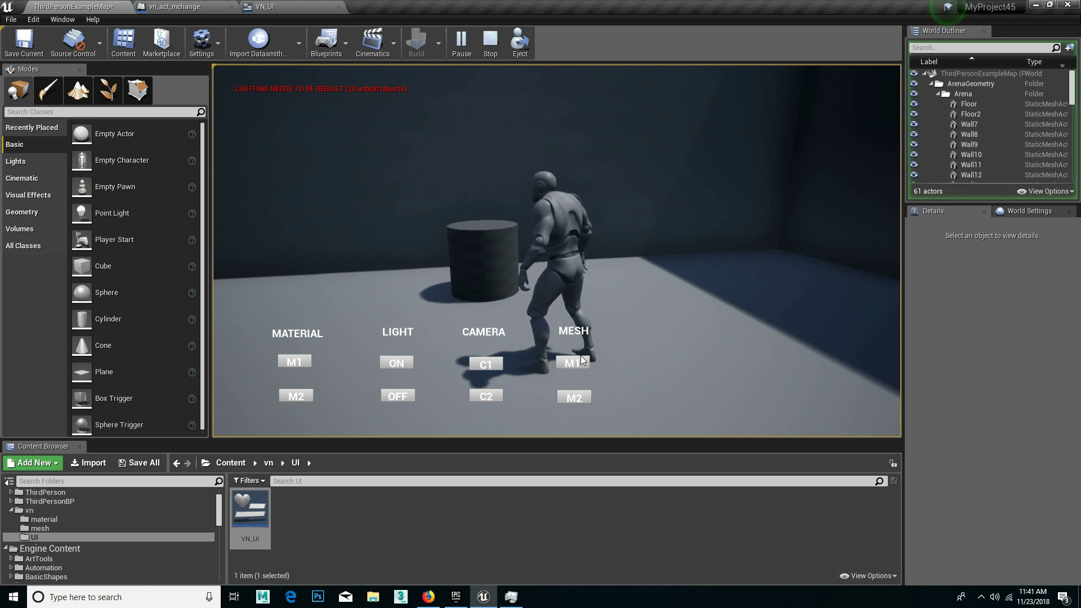
click(583, 401)
click(580, 362)
click(576, 399)
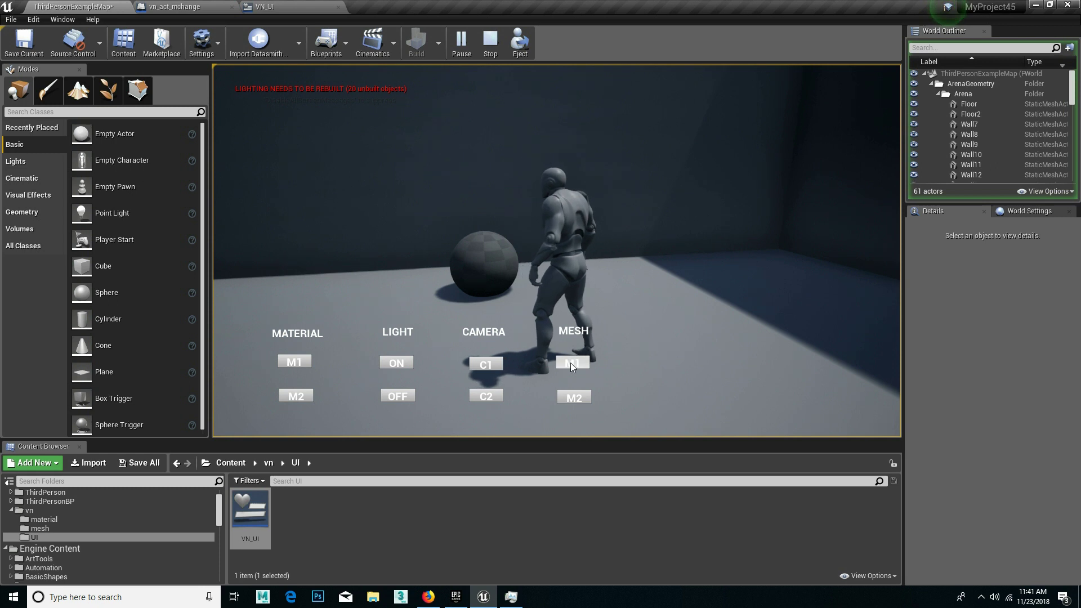
click(570, 361)
click(577, 399)
click(578, 363)
click(576, 394)
click(575, 398)
click(576, 399)
click(575, 360)
click(586, 399)
click(575, 361)
click(576, 397)
click(574, 363)
click(574, 396)
click(573, 364)
click(578, 397)
click(577, 358)
click(573, 402)
click(575, 364)
click(575, 397)
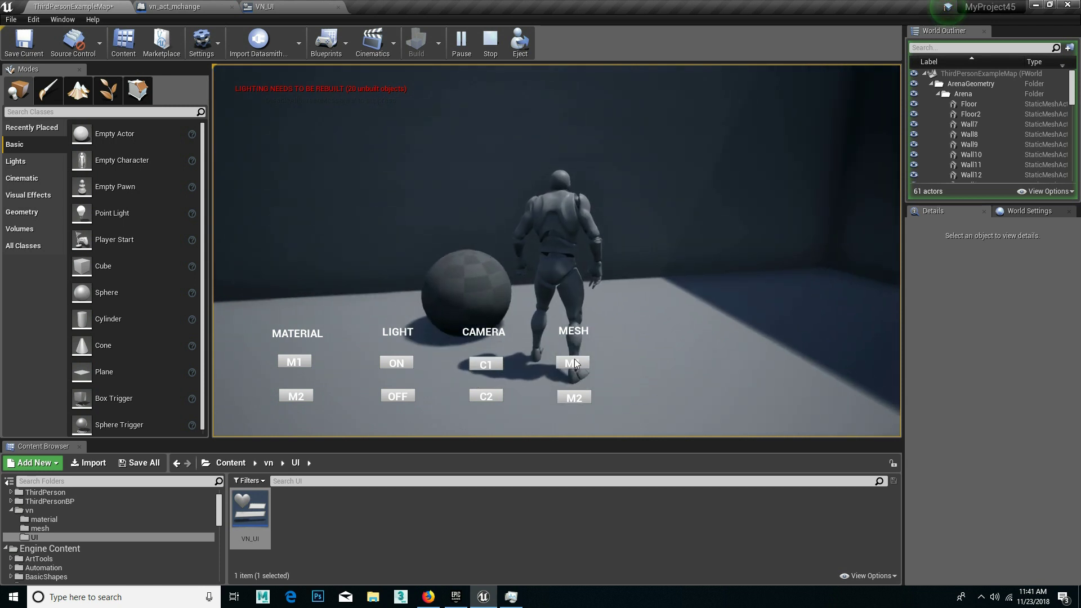
click(579, 397)
click(566, 362)
click(575, 397)
click(573, 363)
click(575, 397)
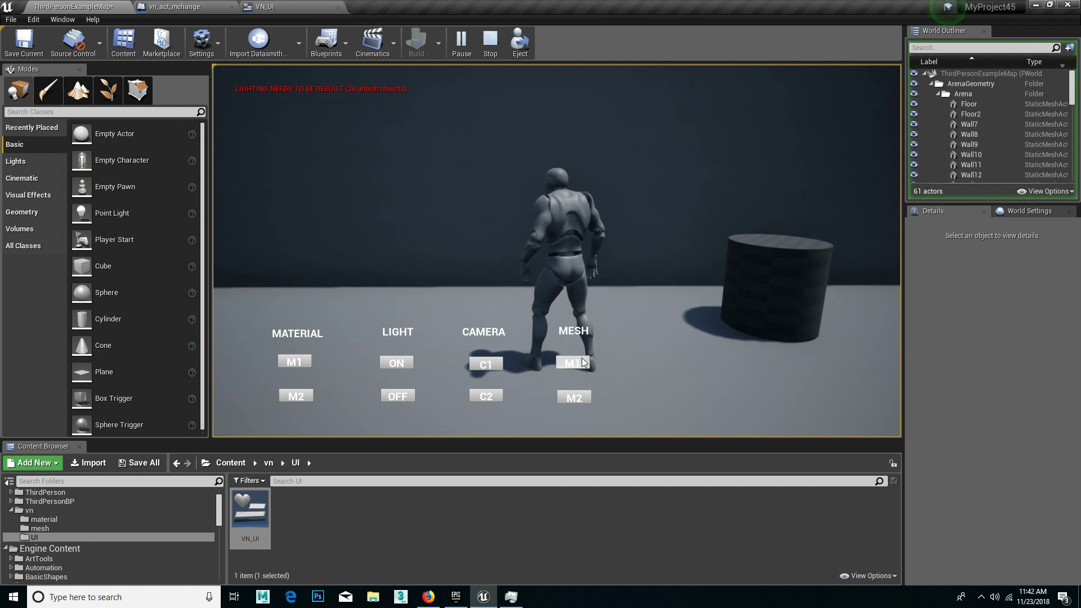
click(579, 394)
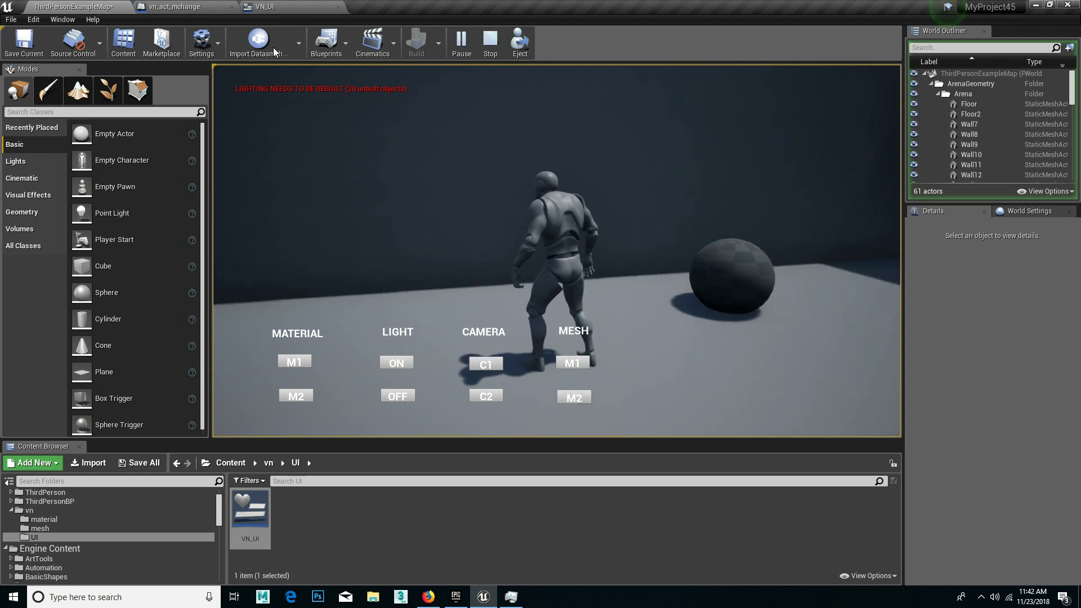
click(175, 6)
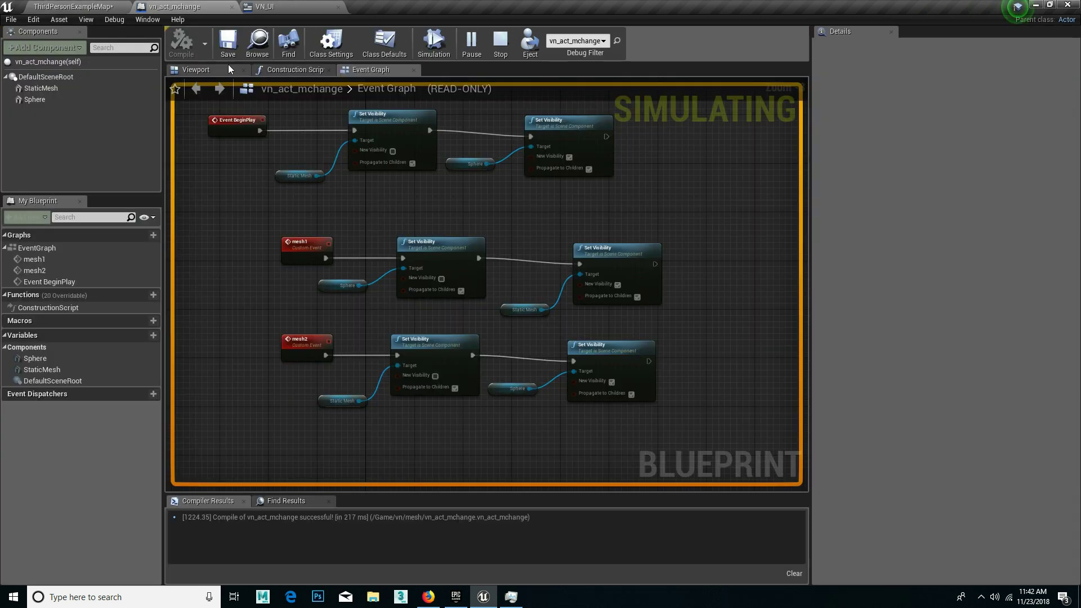
- In vn_act_mchange's Viewport, reposition the cylinder, stop simulating and recompile
click(229, 69)
click(484, 234)
mouse_move(525, 293)
mouse_down()
mouse_move(411, 263)
mouse_move(451, 265)
mouse_up()
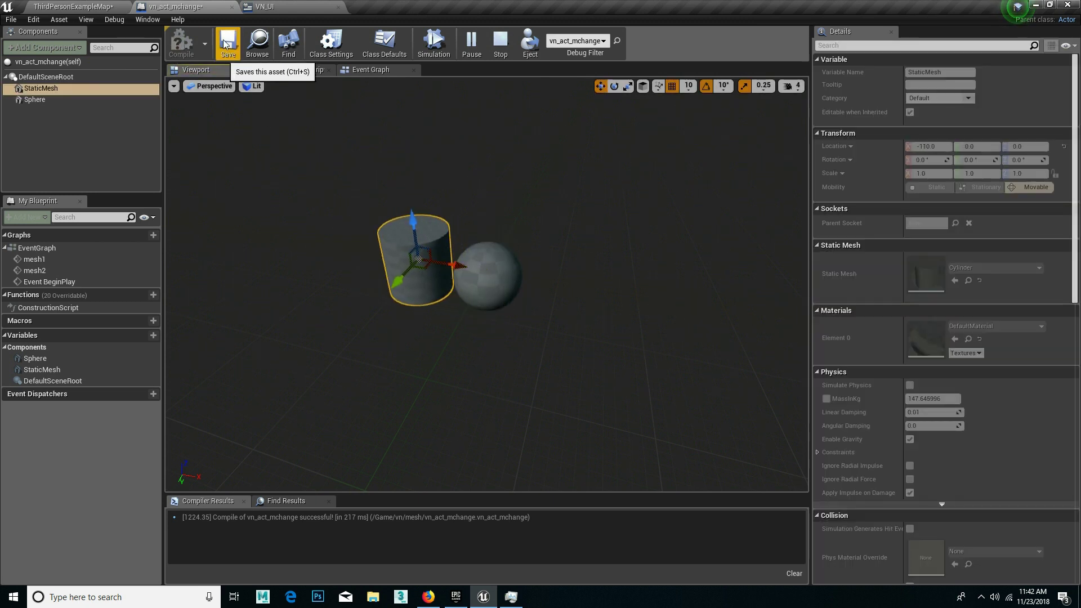
key(Escape)
click(181, 42)
- Launch a standalone preview and toggle the shape between sphere and cylinder with MESH M1/M2
click(483, 49)
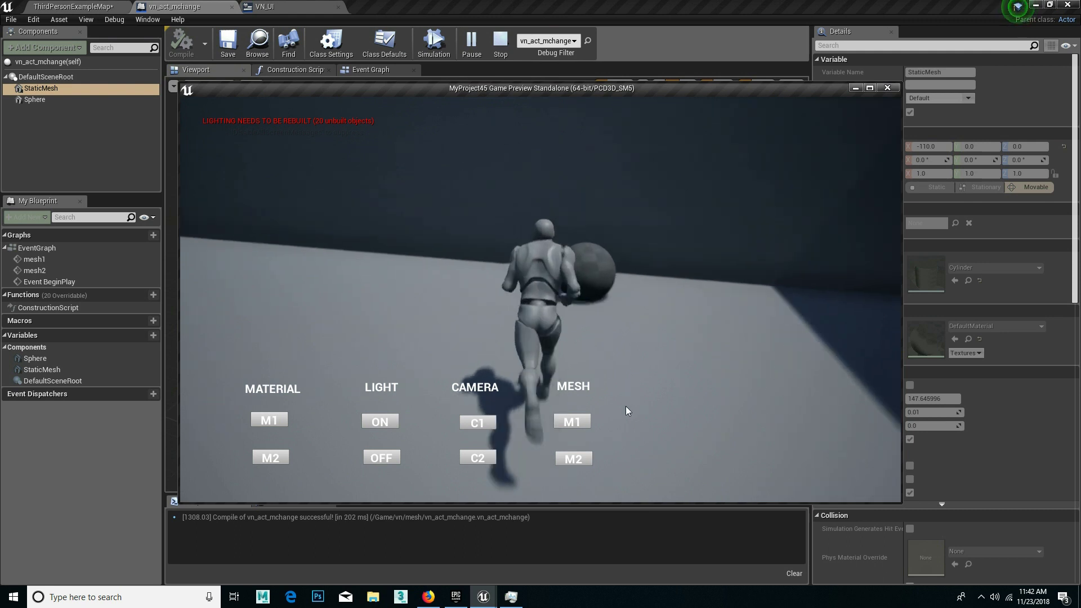
key(a)
click(580, 455)
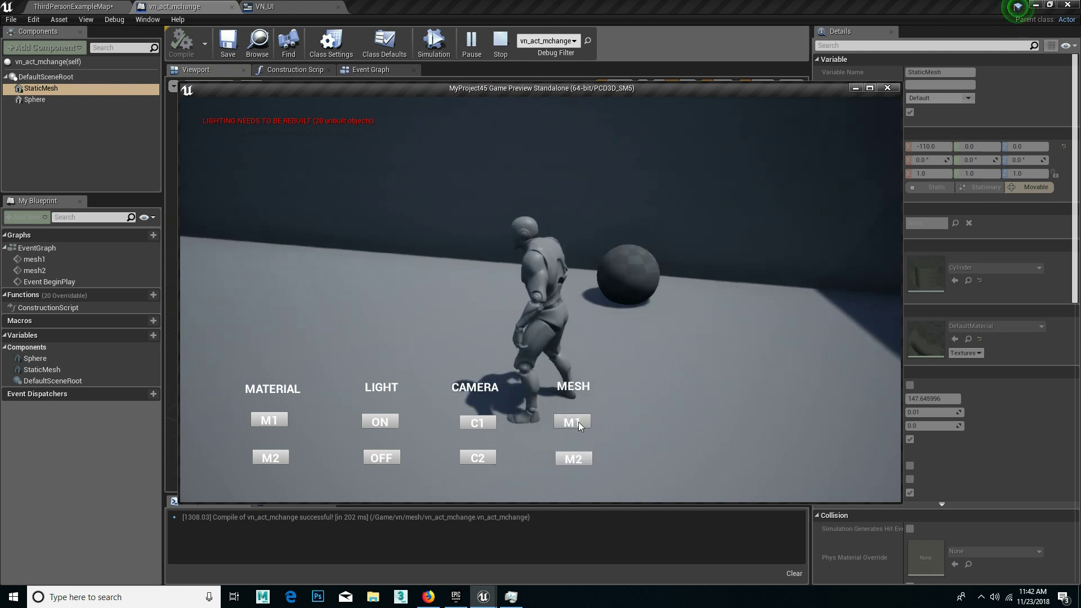
click(582, 423)
click(576, 460)
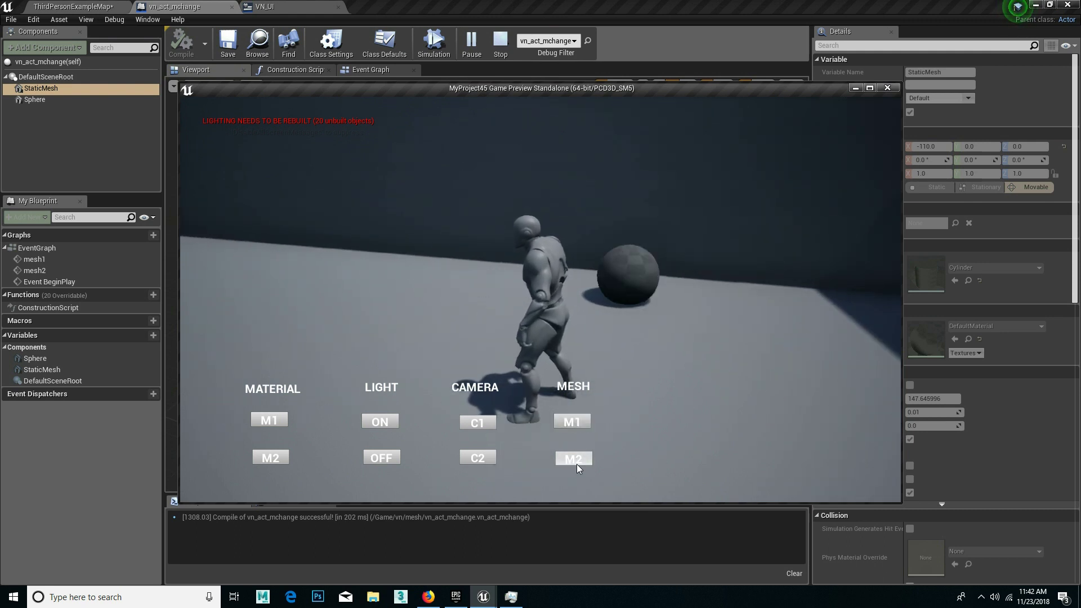
click(577, 421)
click(585, 462)
click(577, 420)
click(581, 460)
click(579, 420)
click(583, 458)
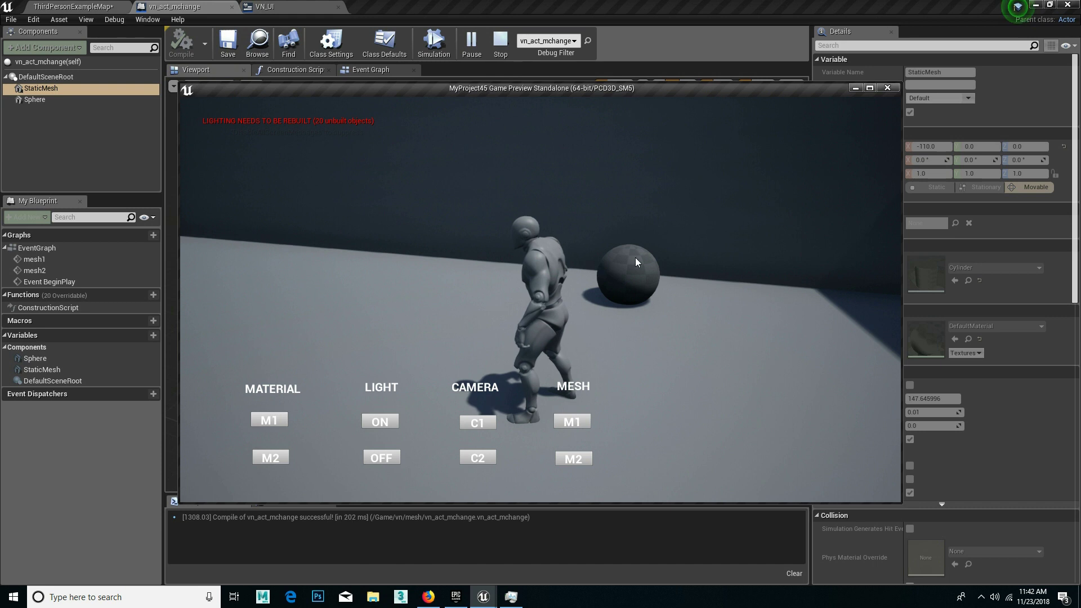
click(579, 423)
click(574, 458)
click(572, 423)
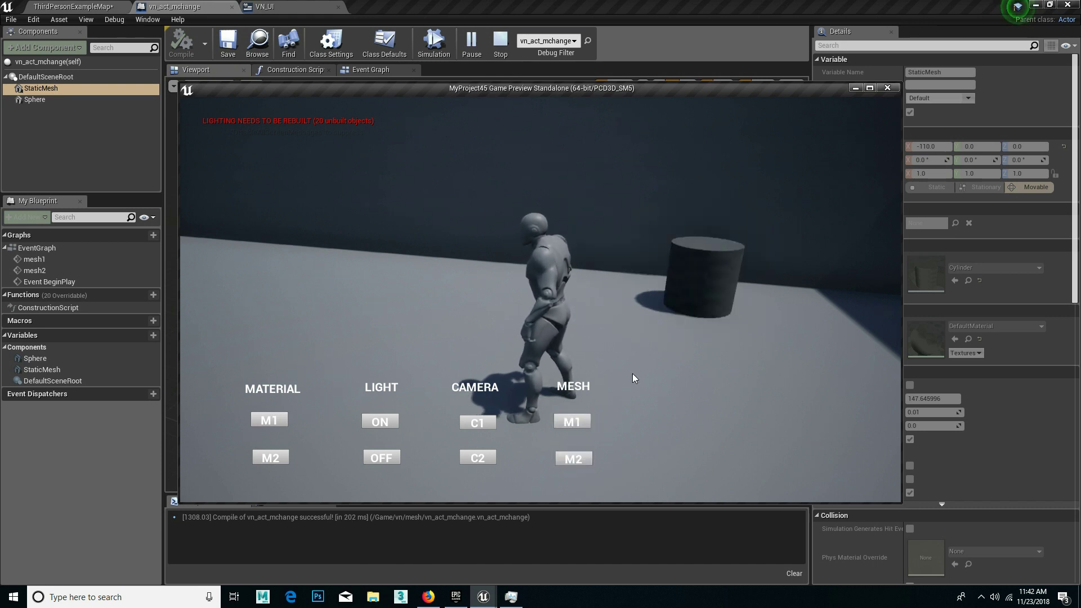
- Test the LIGHT OFF and C1 camera buttons, then close the preview
key(w)
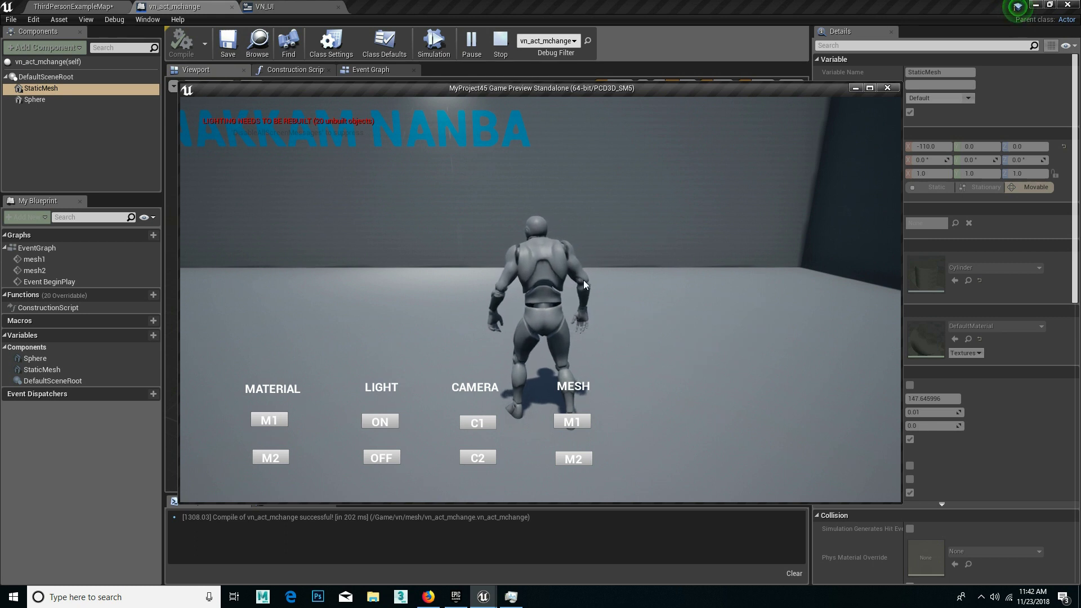
click(381, 460)
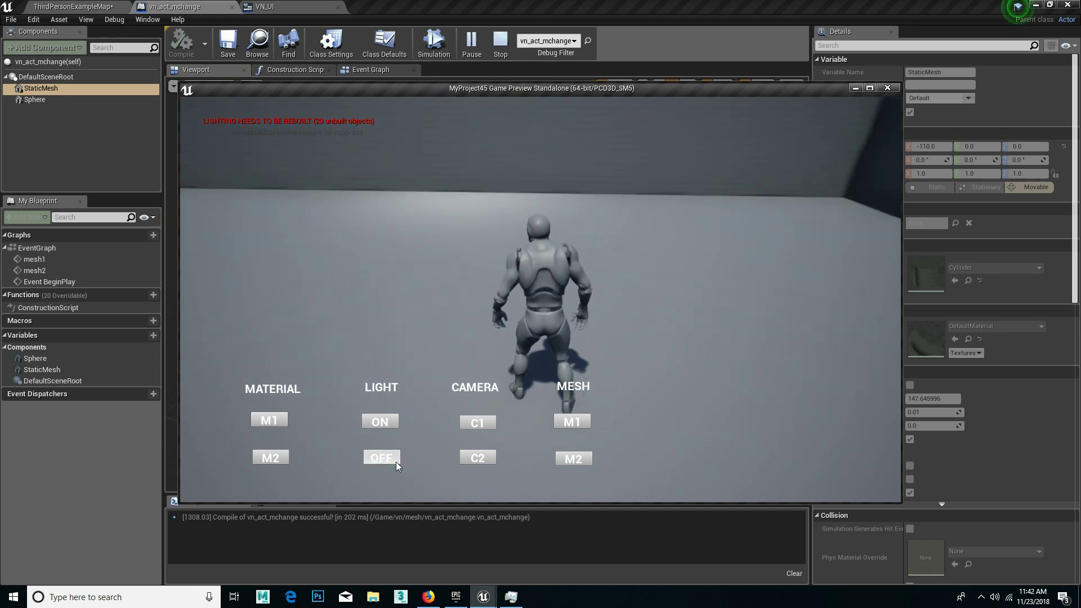
click(486, 425)
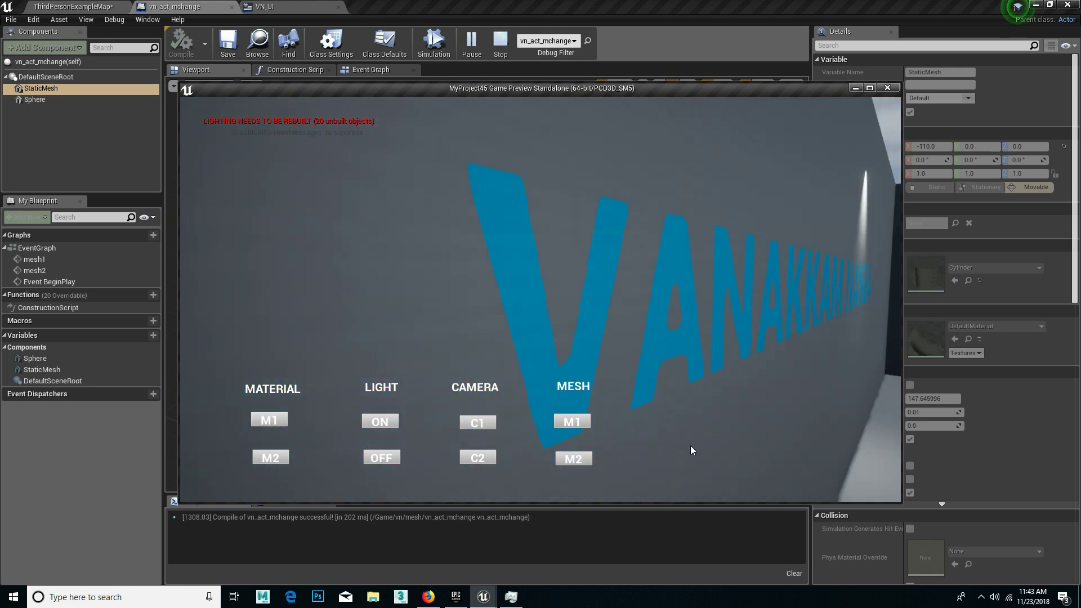
key(Escape)
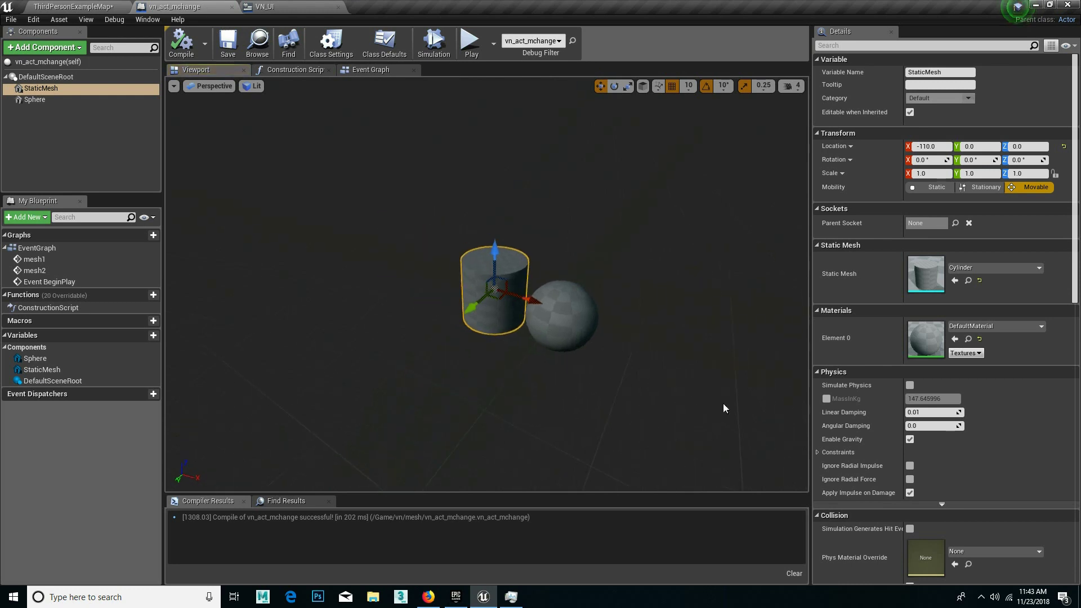
- Frame the arena and VANAKKAM NANBA wall in ThirdPersonExampleMap, then play and look around
click(74, 6)
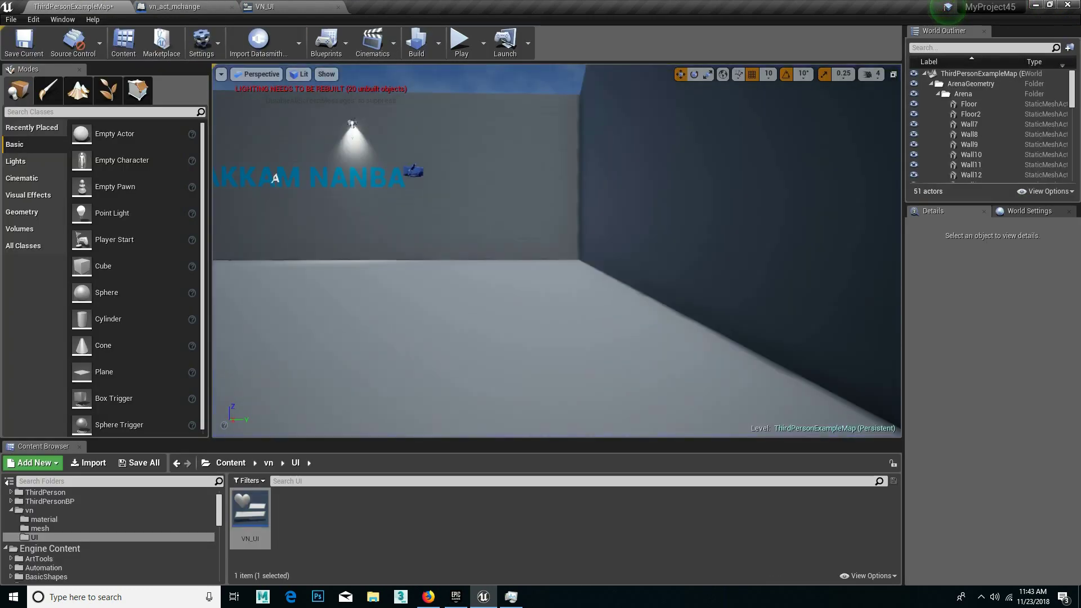
mouse_move(629, 219)
right_down()
mouse_move(505, 205)
mouse_move(777, 99)
mouse_move(319, 105)
mouse_move(371, 117)
right_up()
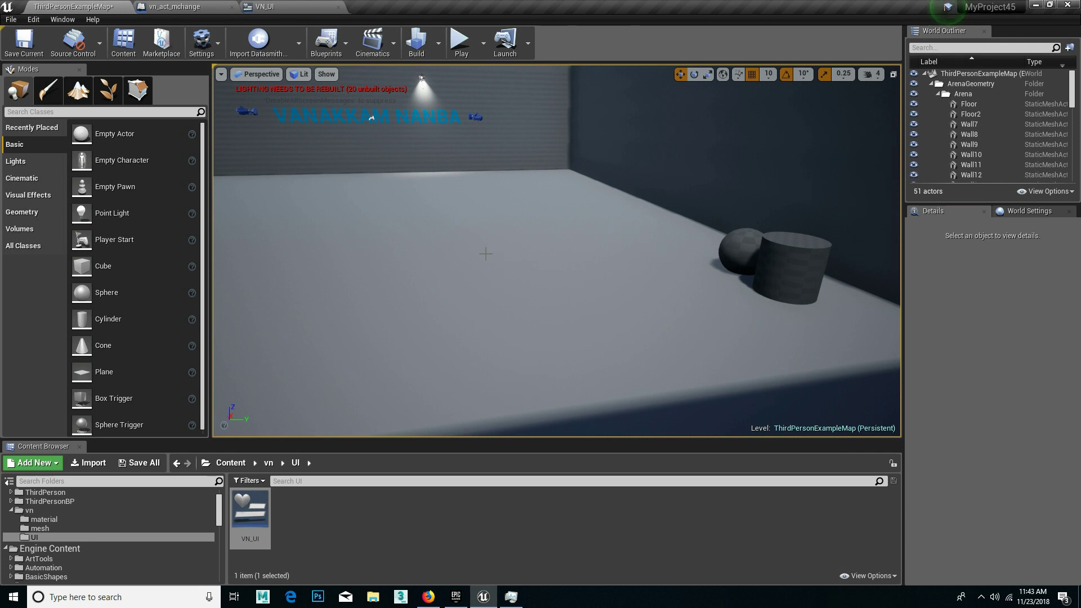
right_drag(531, 280, 451, 248)
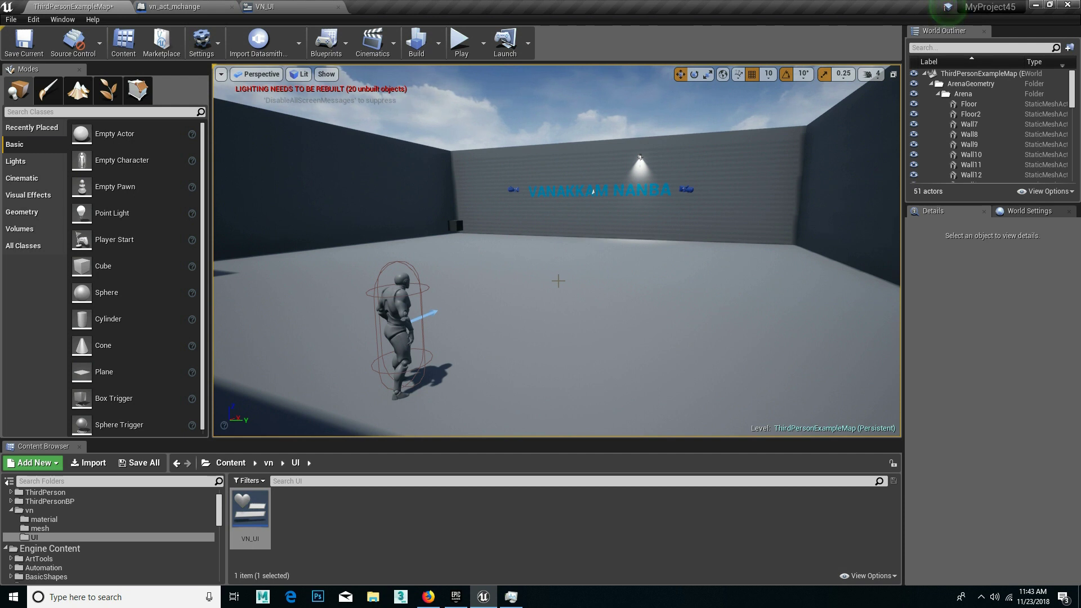
right_drag(560, 280, 556, 282)
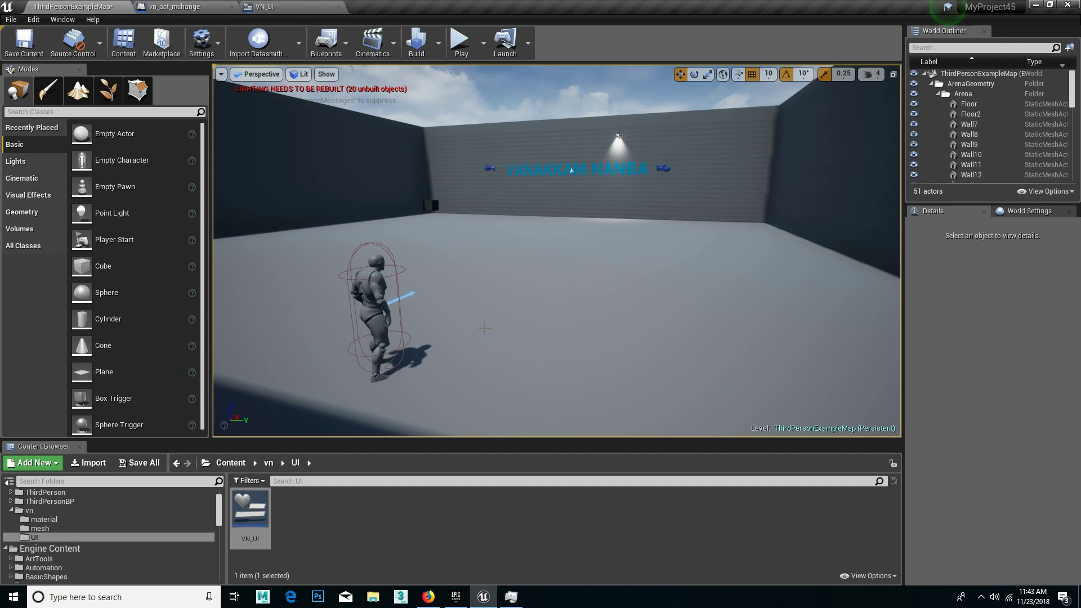
click(460, 40)
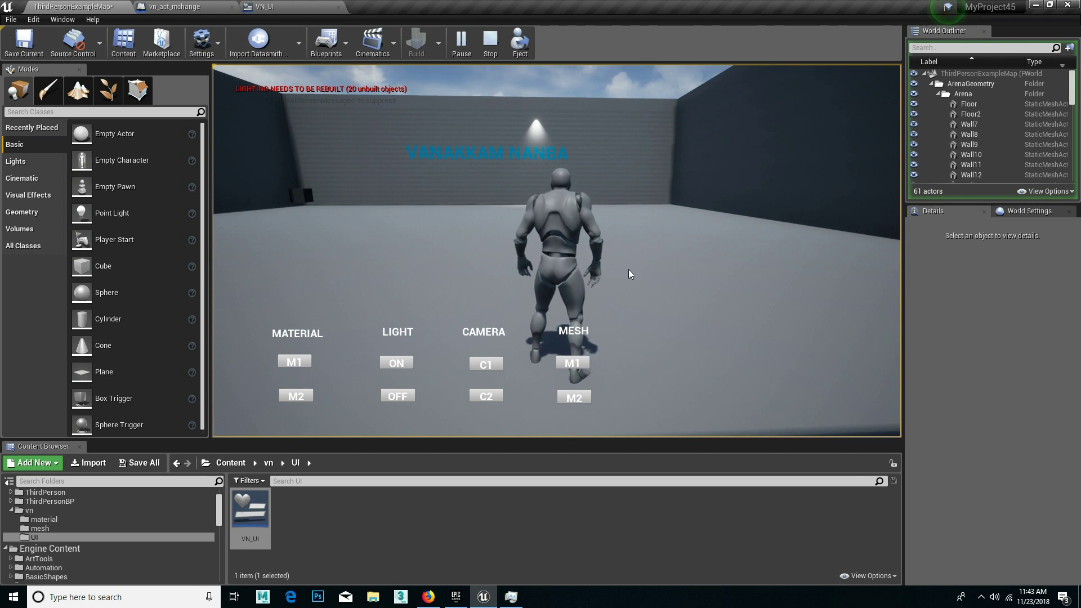
mouse_move(632, 338)
mouse_down()
mouse_move(556, 321)
mouse_move(546, 339)
mouse_up()
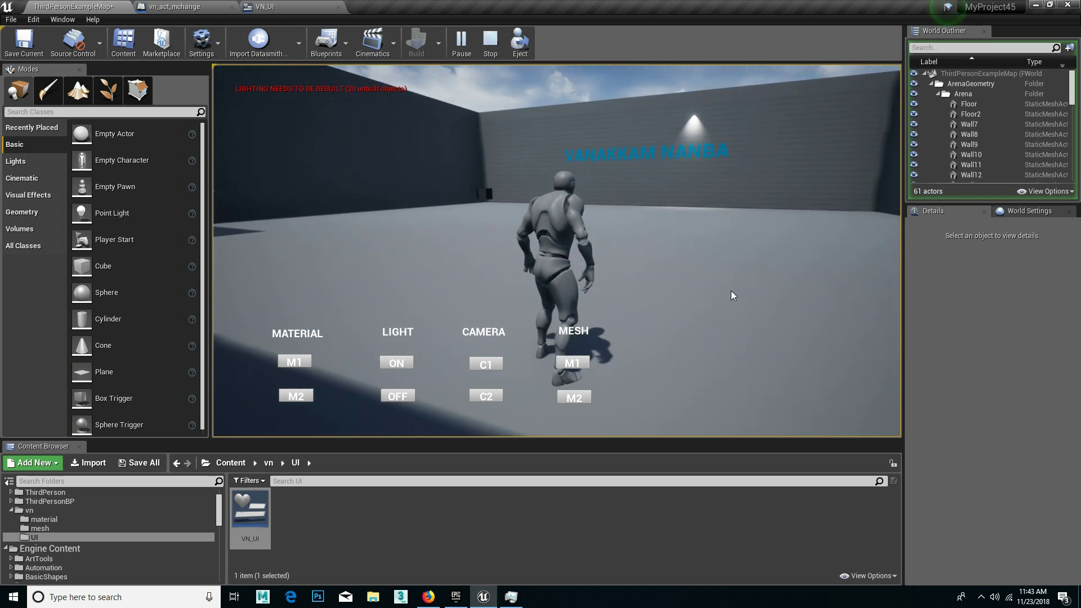